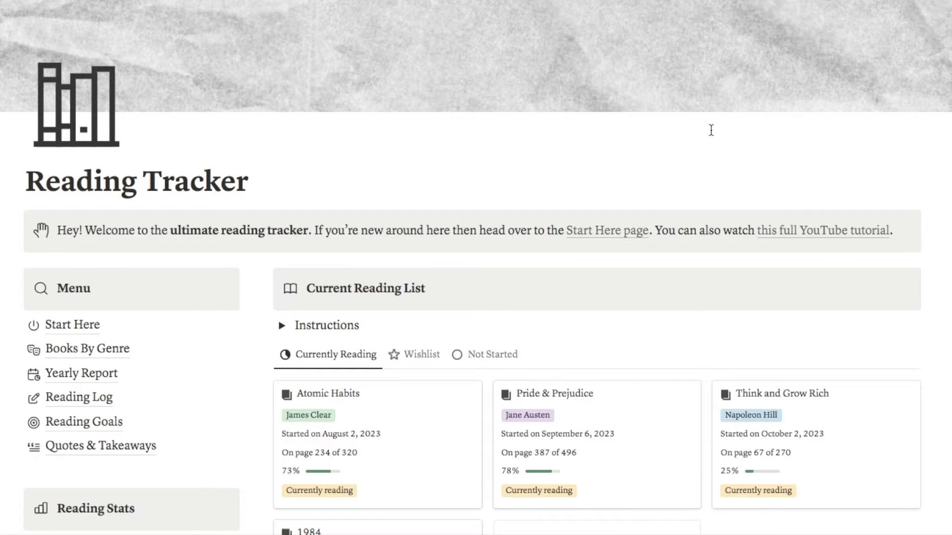
scroll(616, 121, "down", 5)
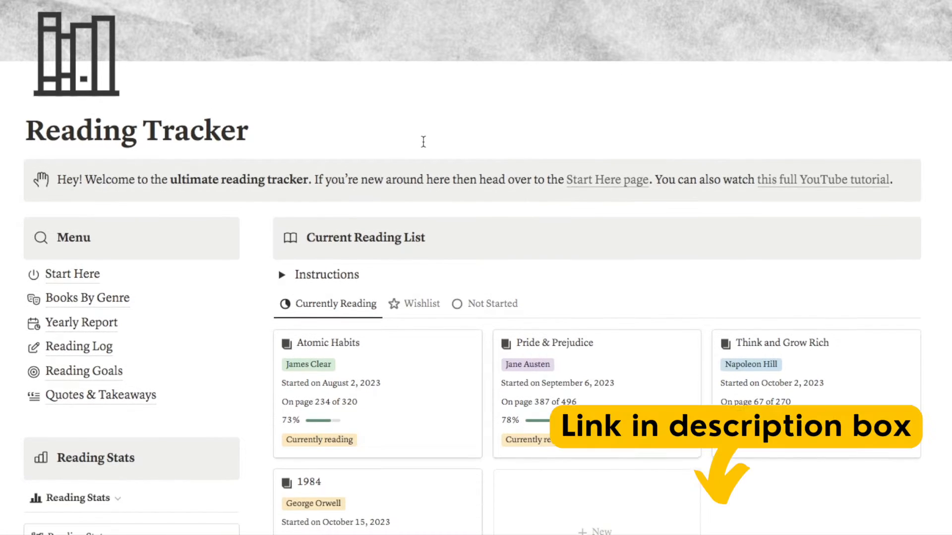
scroll(359, 177, "down", 5)
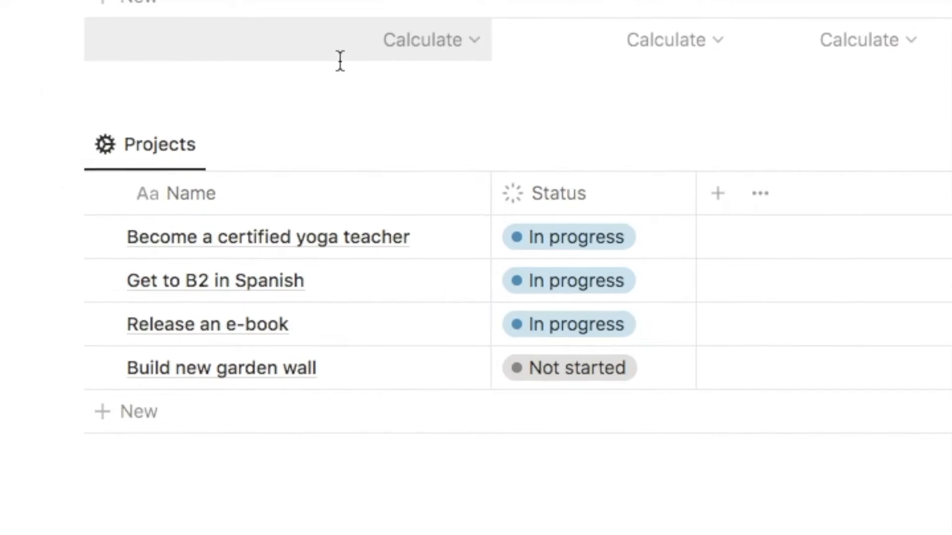
scroll(339, 61, "down", 1)
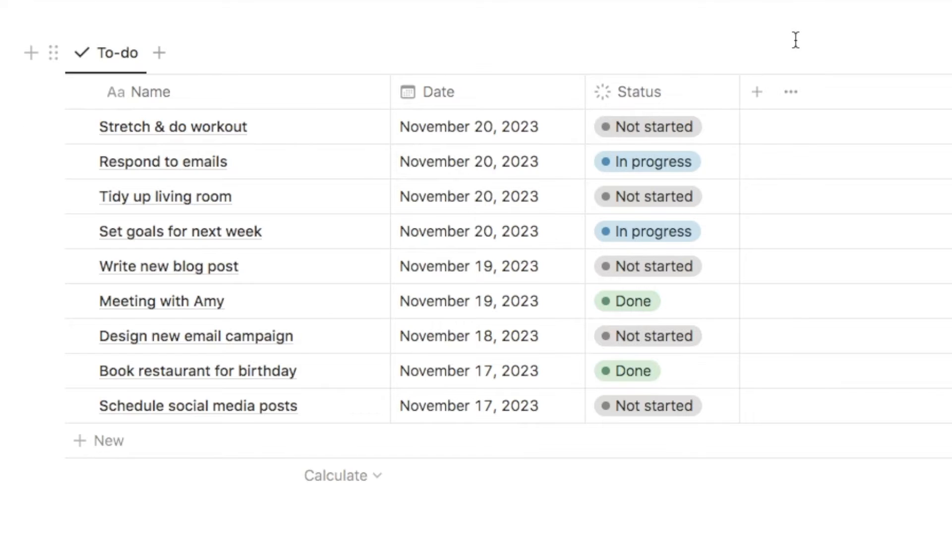
- Add a formula property named "Today?" to the To-do table
left_click(757, 103)
type("form")
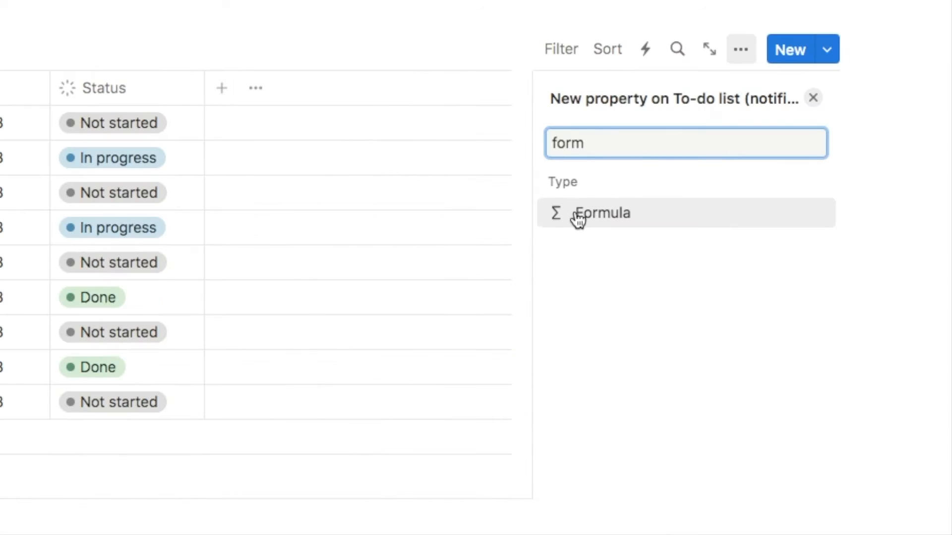
left_click(573, 219)
key("BackSpace")
type("Today?")
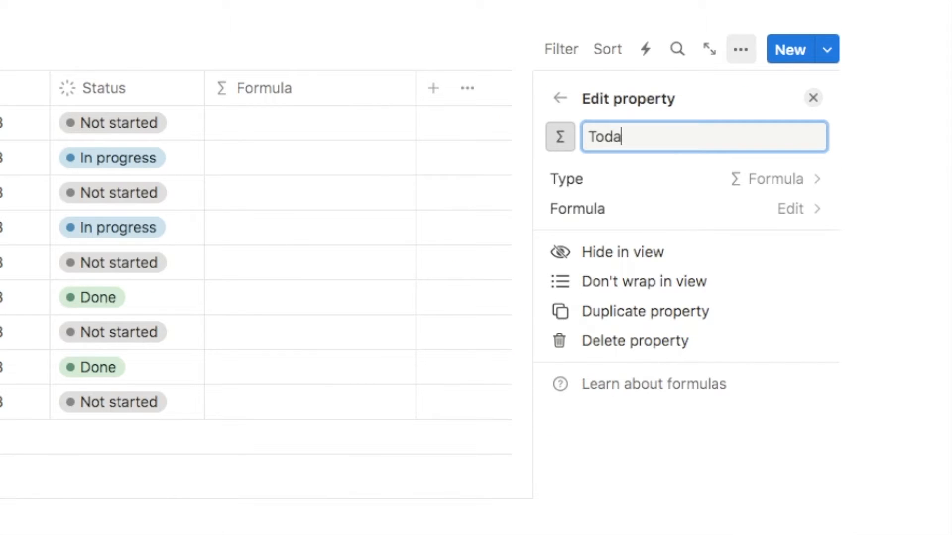
- Start the Today? formula with formatDate(Date, "MMMM D, Y"), using the table's Date property
left_click(598, 209)
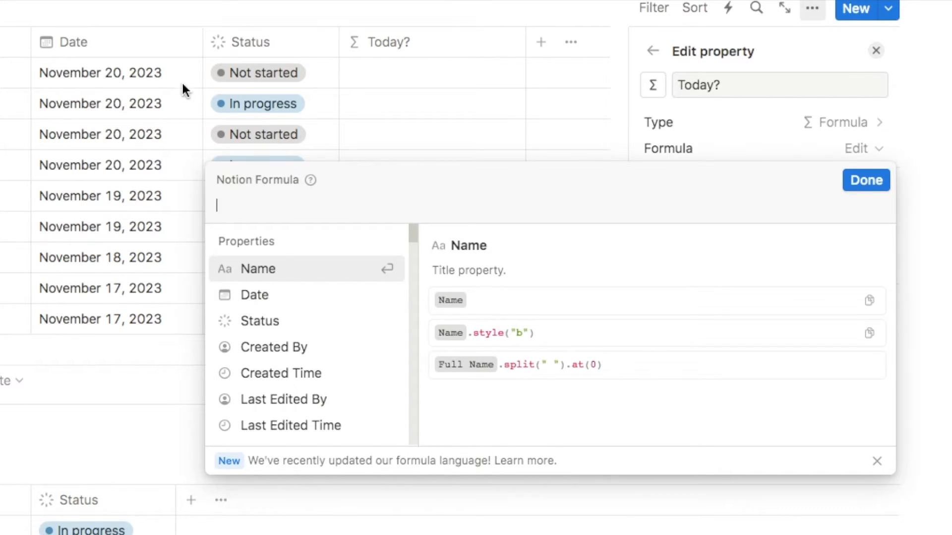
type("formatDate(")
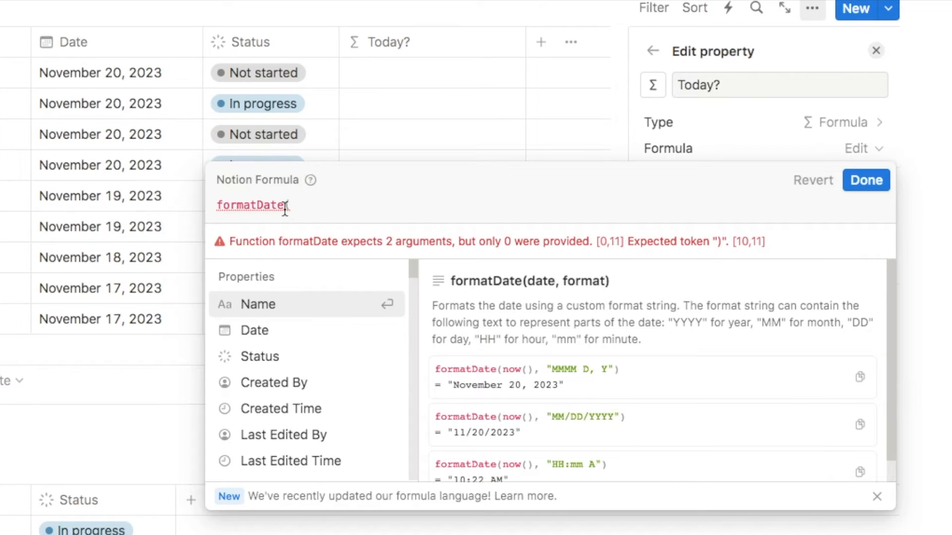
left_click(267, 333)
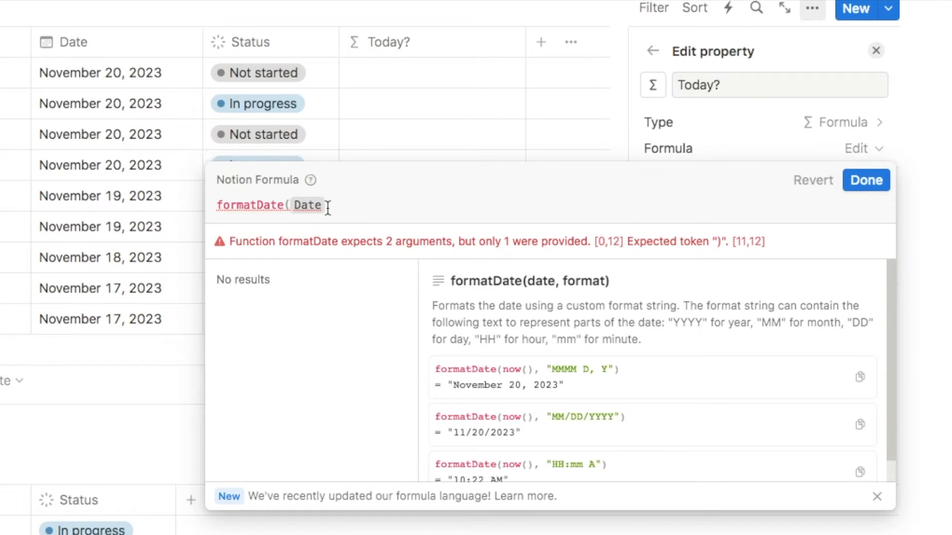
type(", \"")
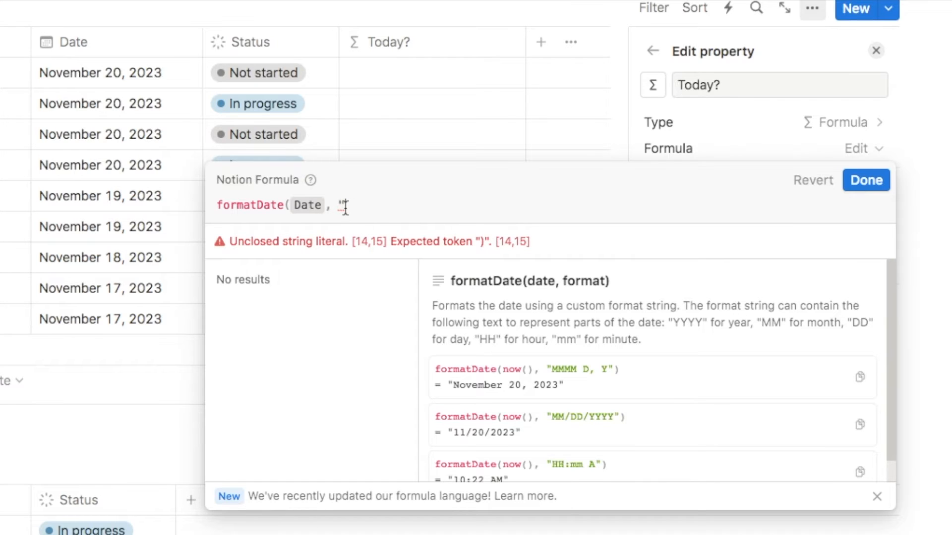
type("MMMM D, Y")
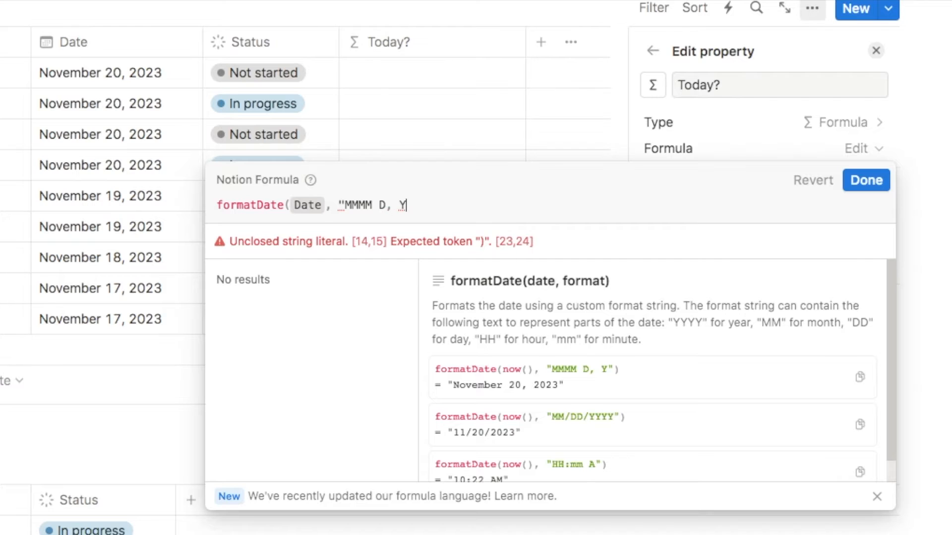
type("\"")
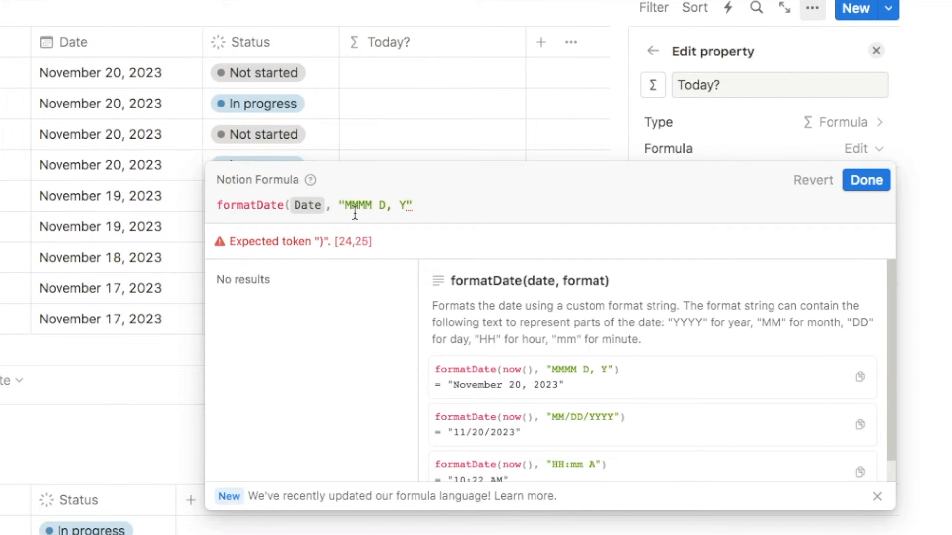
type(")")
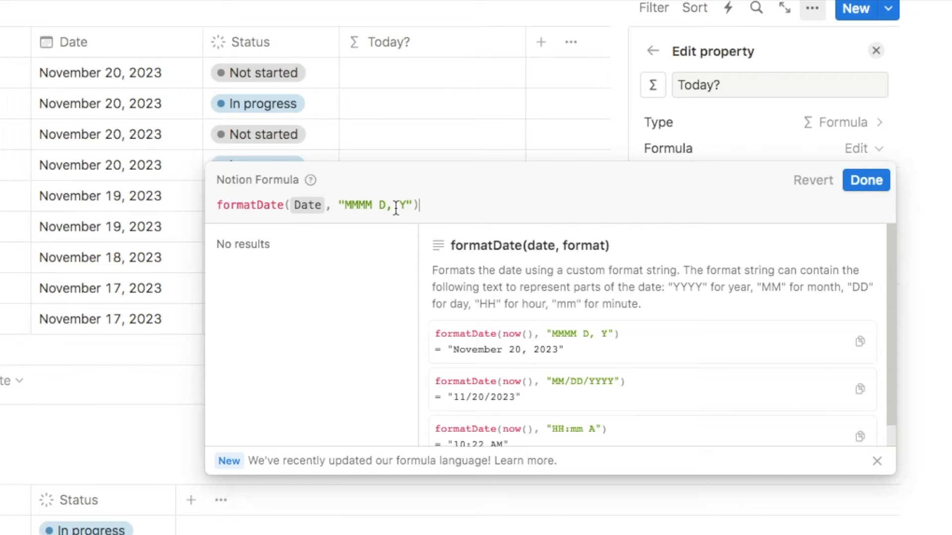
- Extend the Today? formula with an equality comparison == to a second formatDate( call whose first argument is now()
type("==")
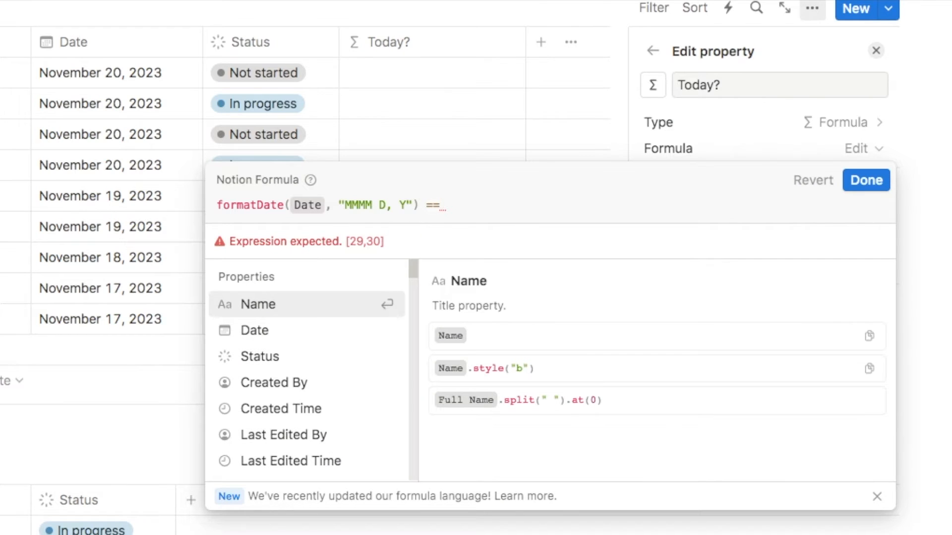
type("formatd")
key("BackSpace")
type("Date")
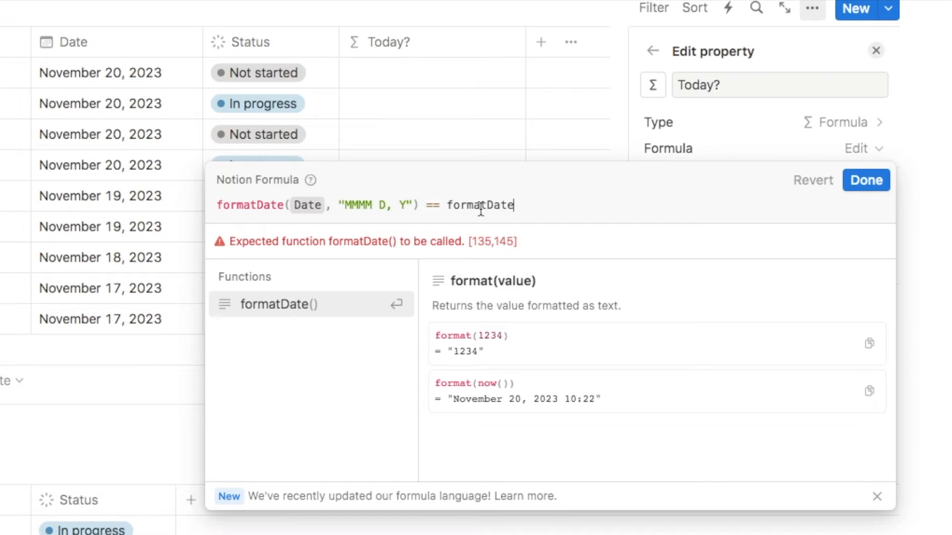
type("(")
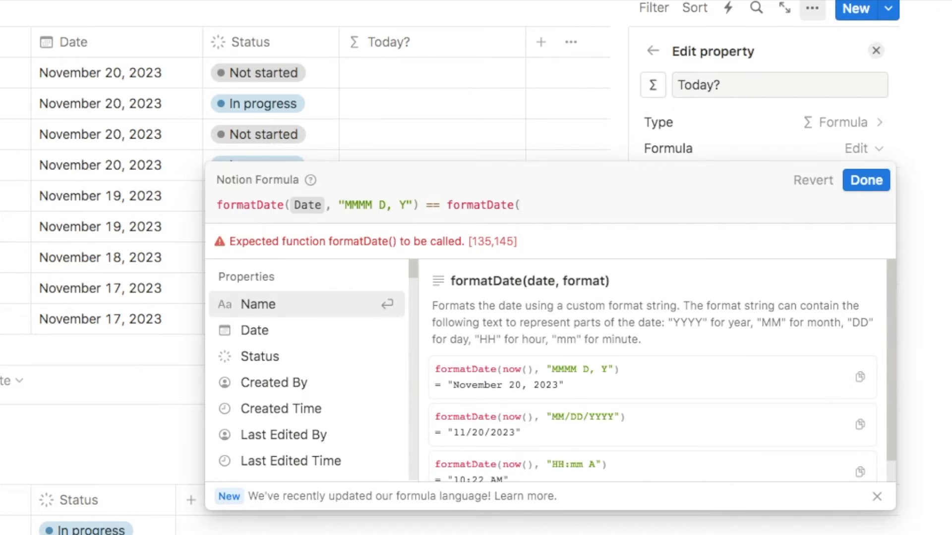
type("now")
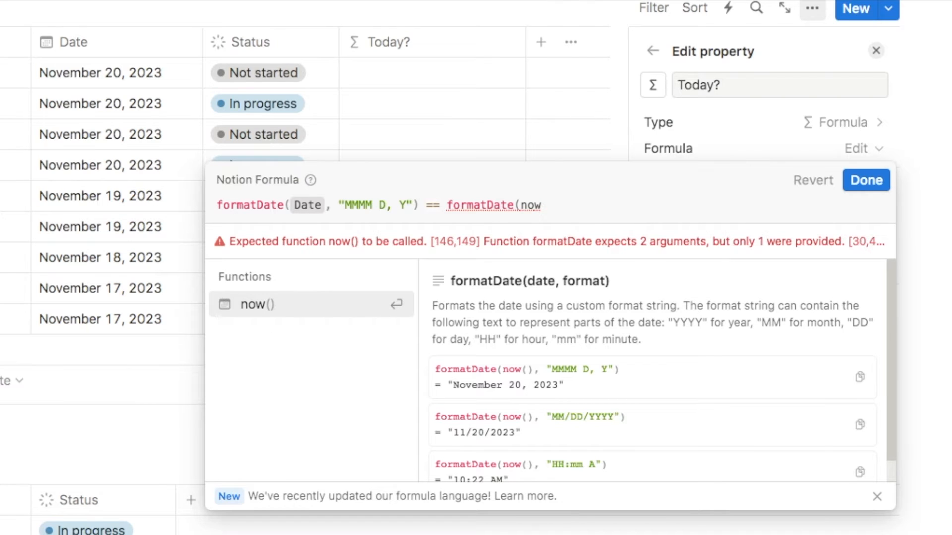
key("Return")
left_click_drag(554, 205, 523, 208)
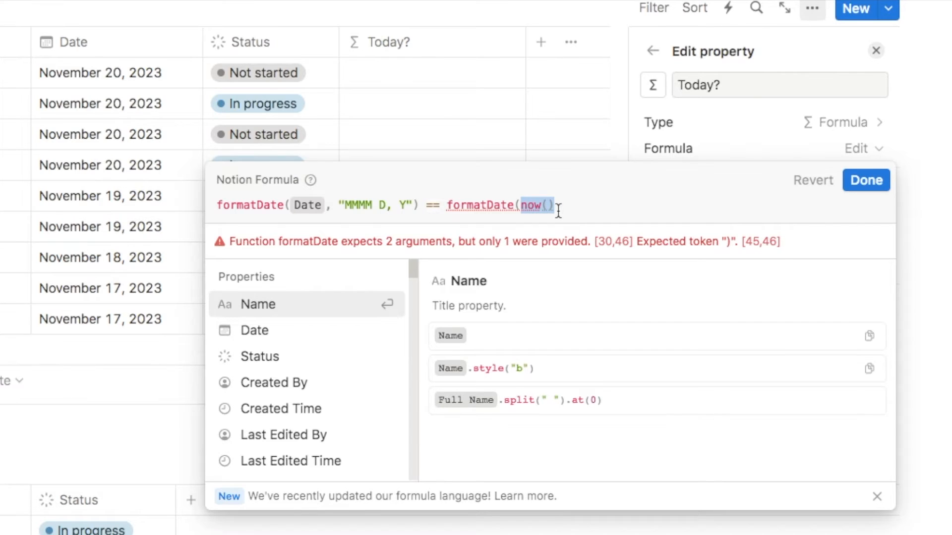
left_click(558, 210)
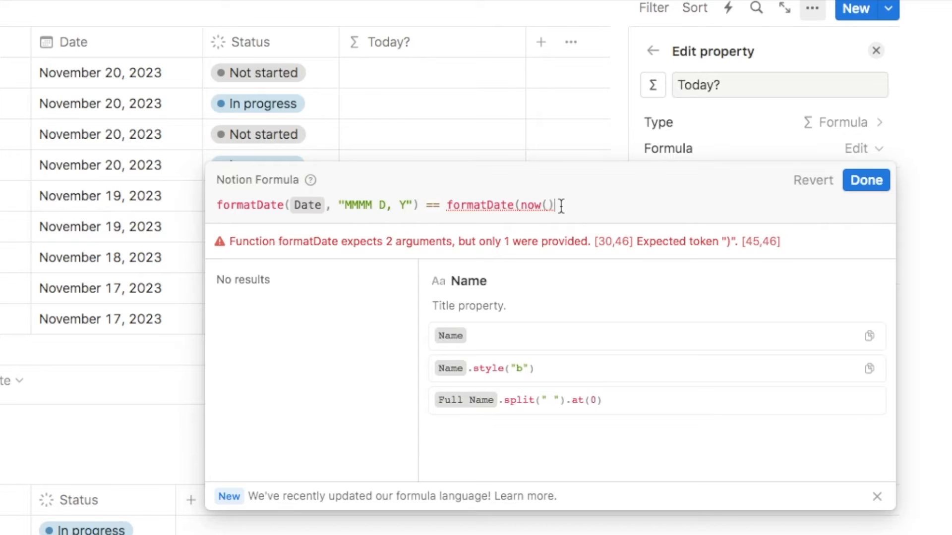
- Complete the second formatDate call with the format "MMMM D, Y" and save the Today? formula
type(",")
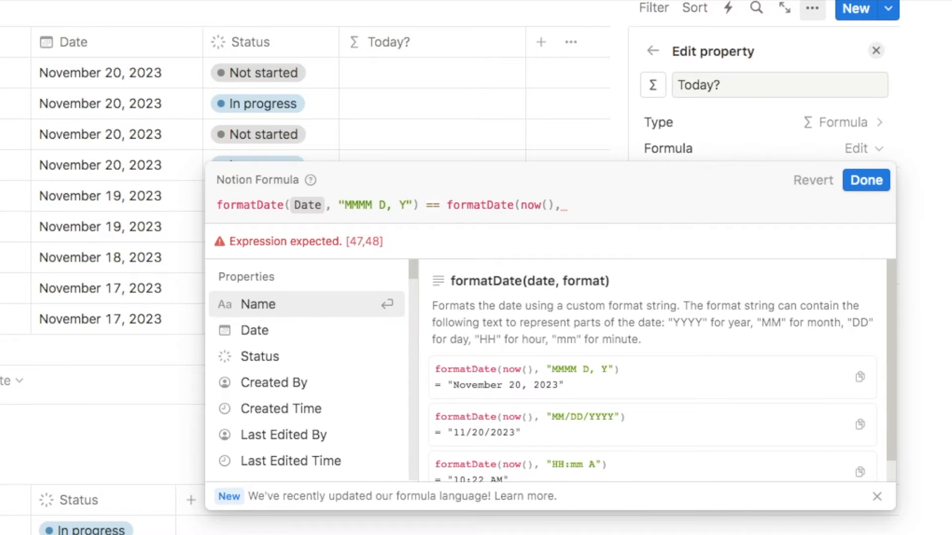
type("\"MMMM D, Y\"")
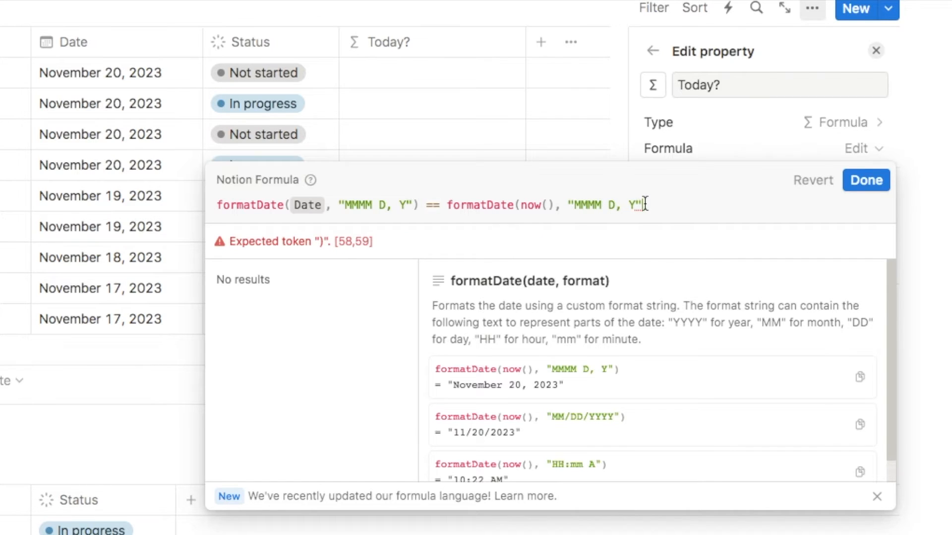
type(")")
key("BackSpace")
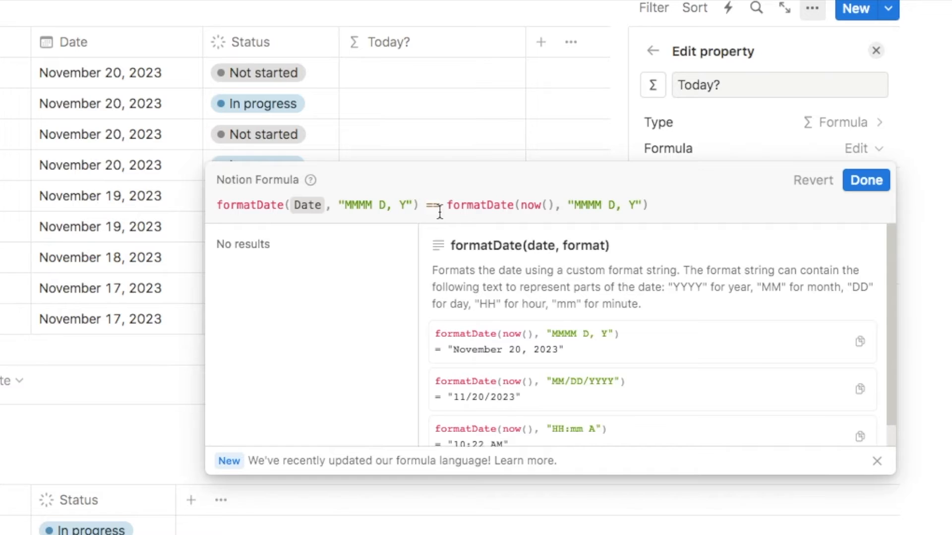
left_click(866, 180)
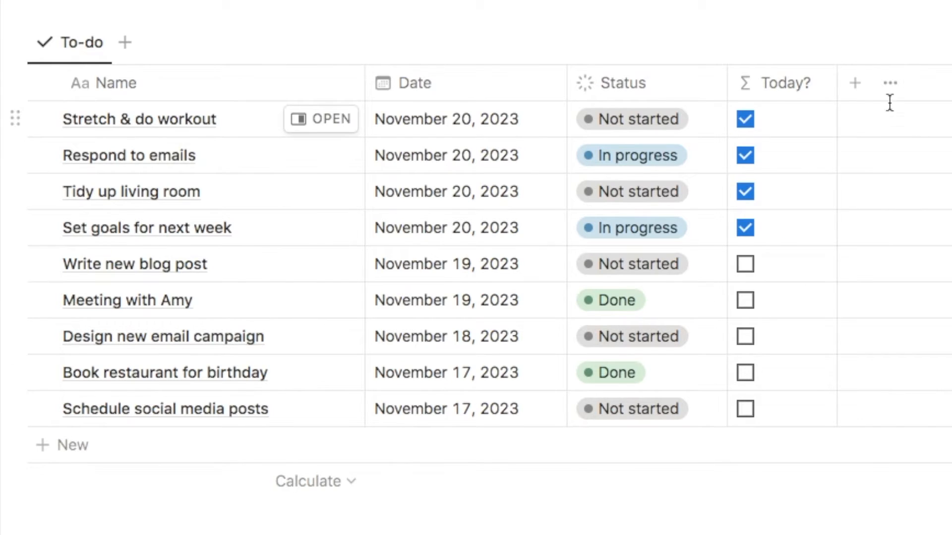
- Add another formula property to the To-do table after Today?, keeping its default name
left_click(854, 84)
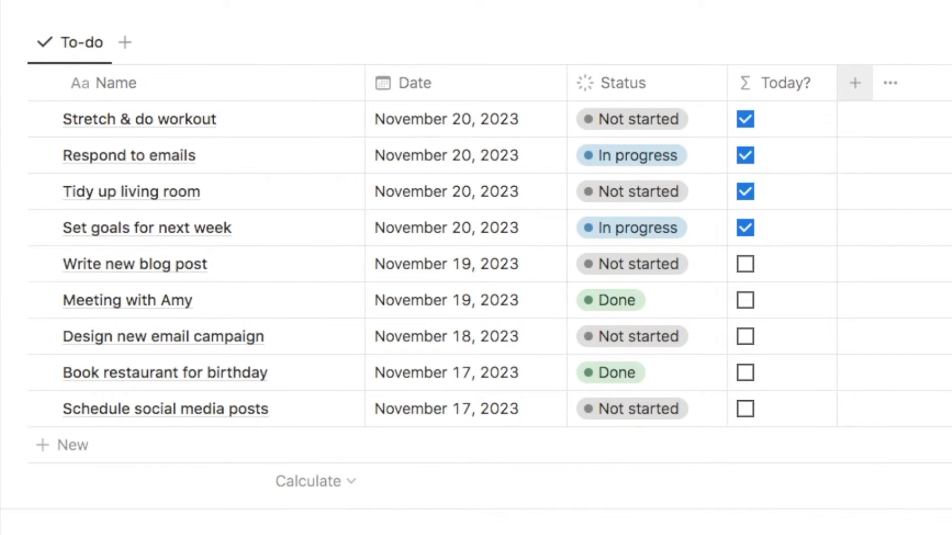
type("form")
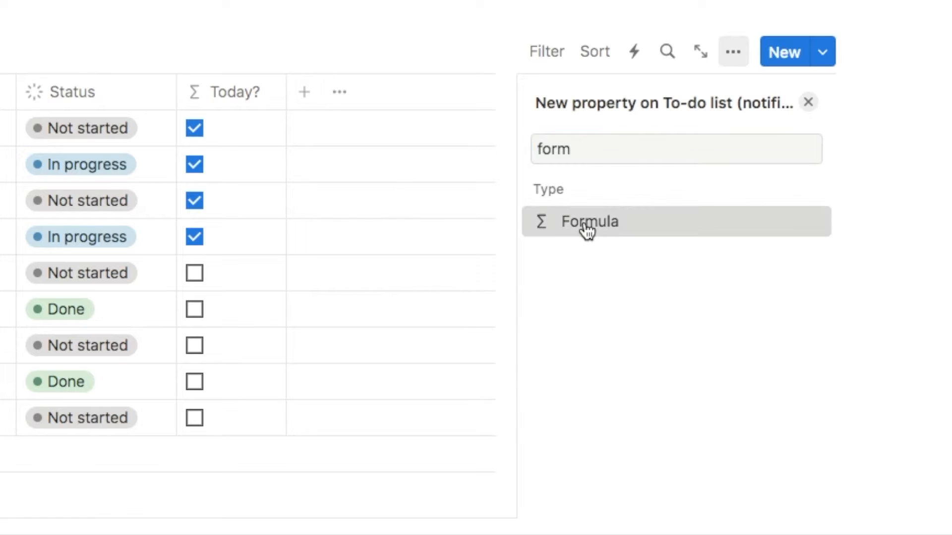
left_click(586, 230)
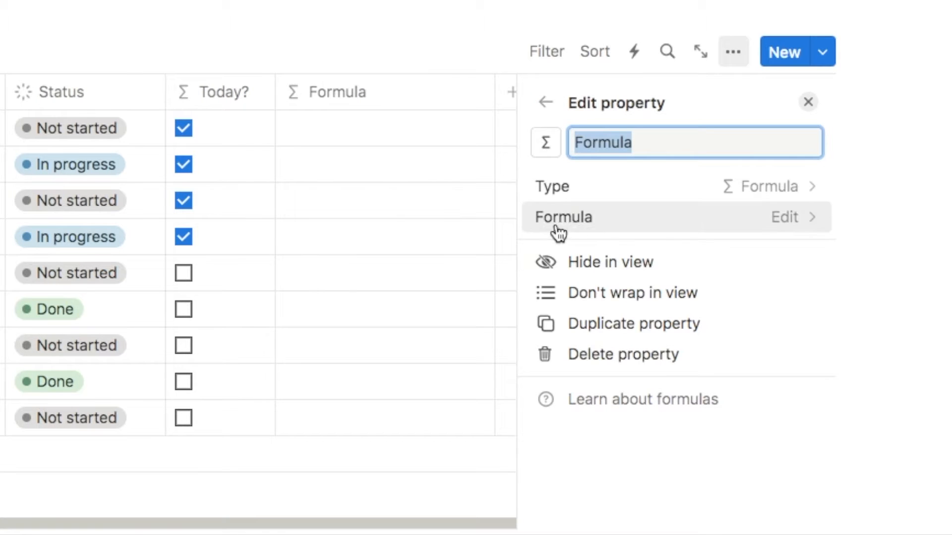
- Enter the formula dateBetween(Date, now(), "days") for the new property, using the table's Date property
left_click(590, 226)
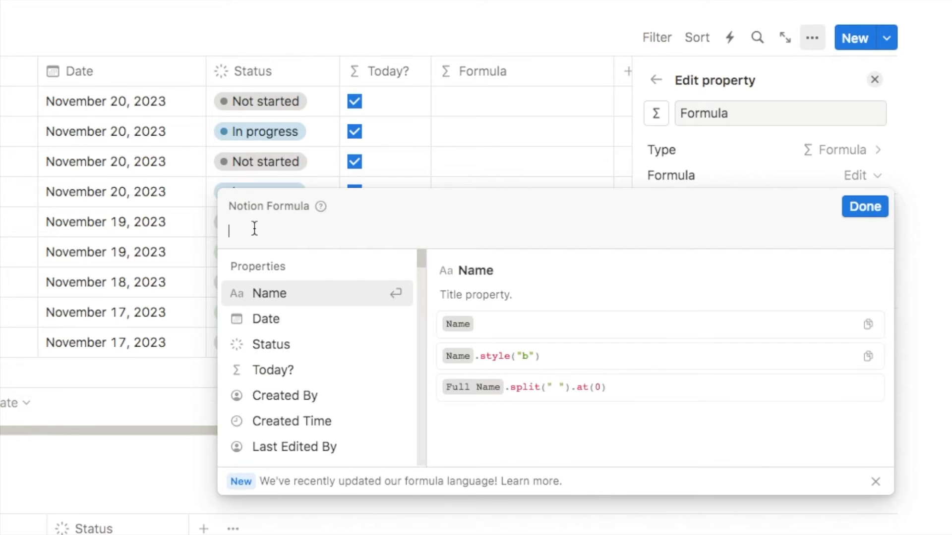
type("dateB")
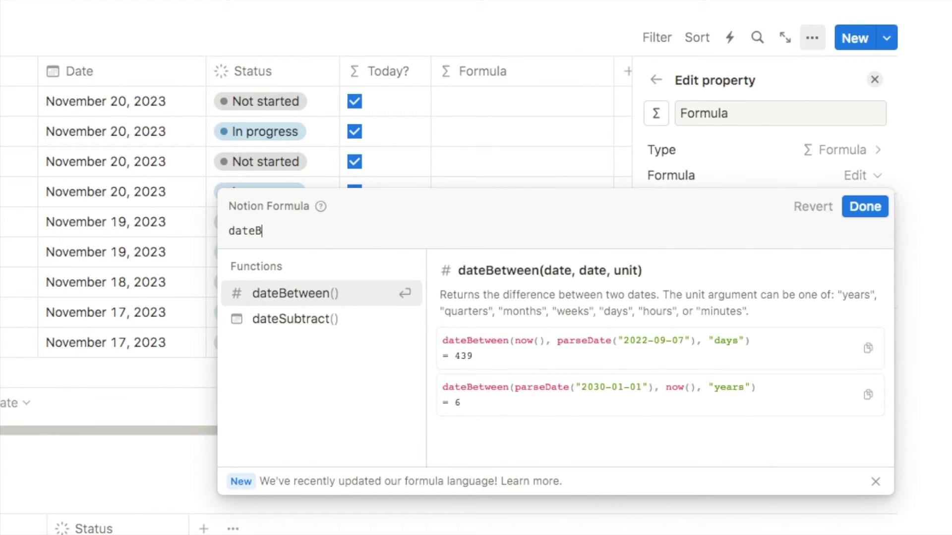
type("etween(")
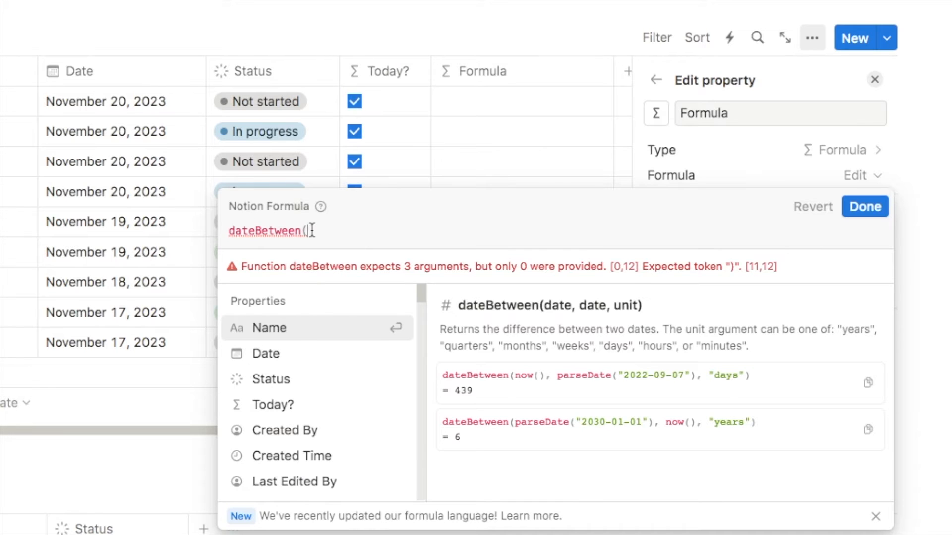
left_click(282, 357)
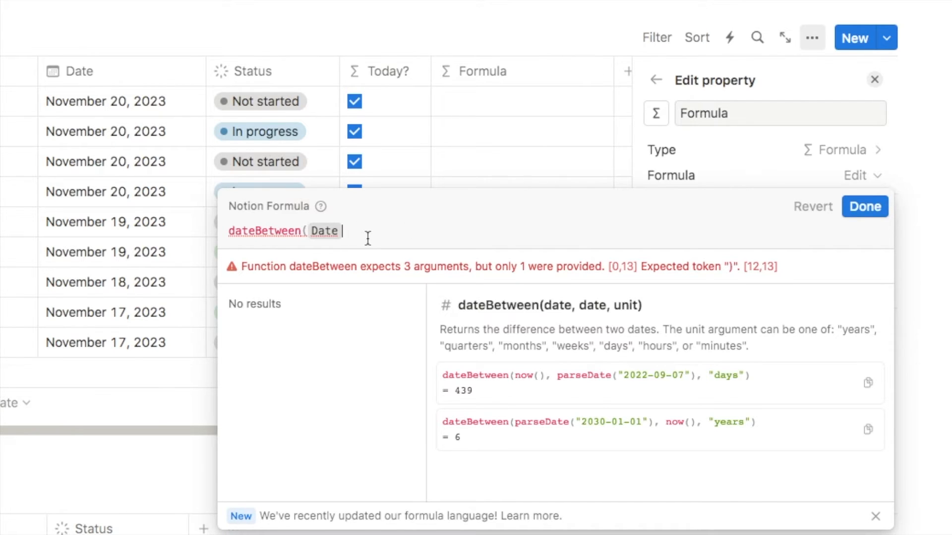
type(", now")
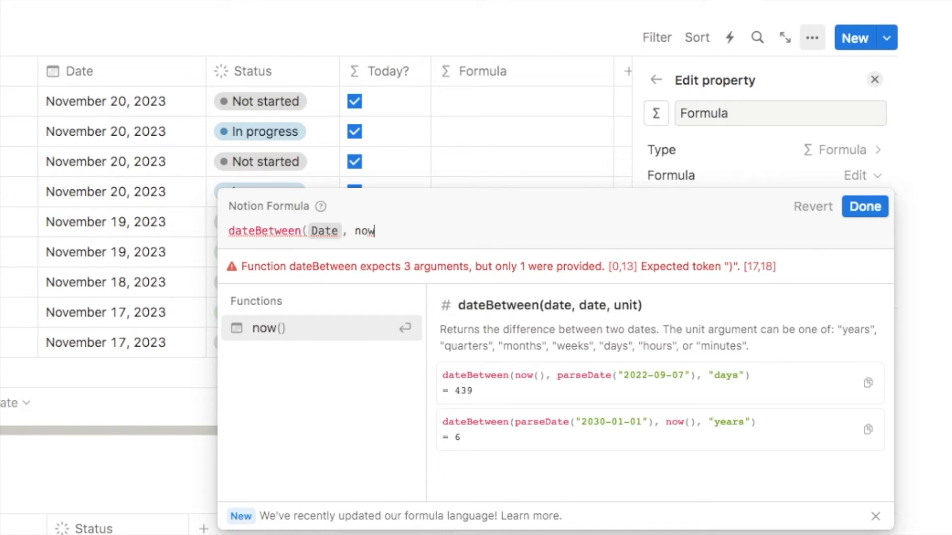
key("Return")
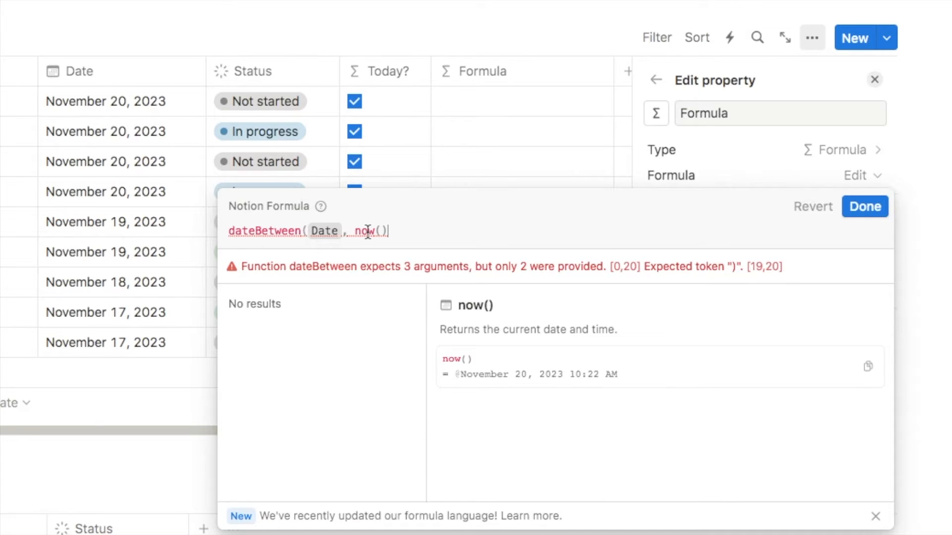
type(",")
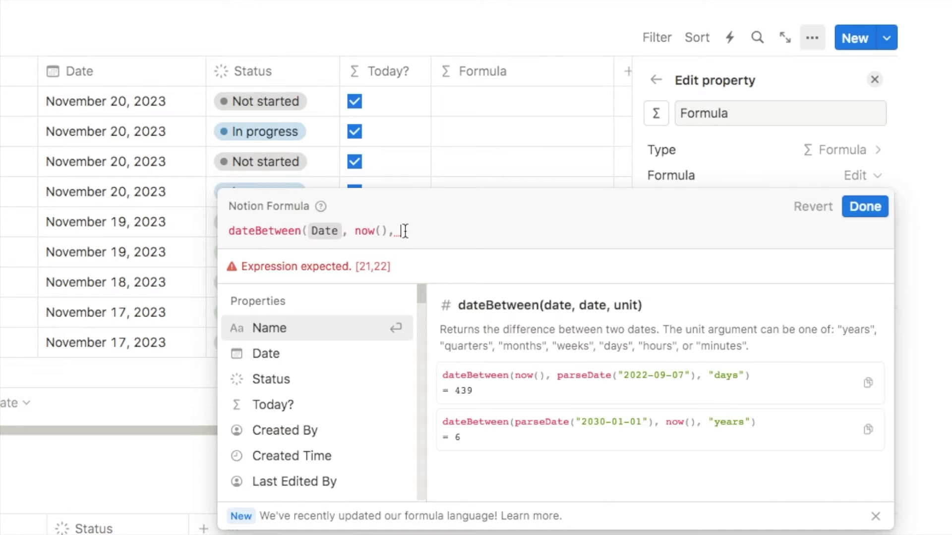
type("\"")
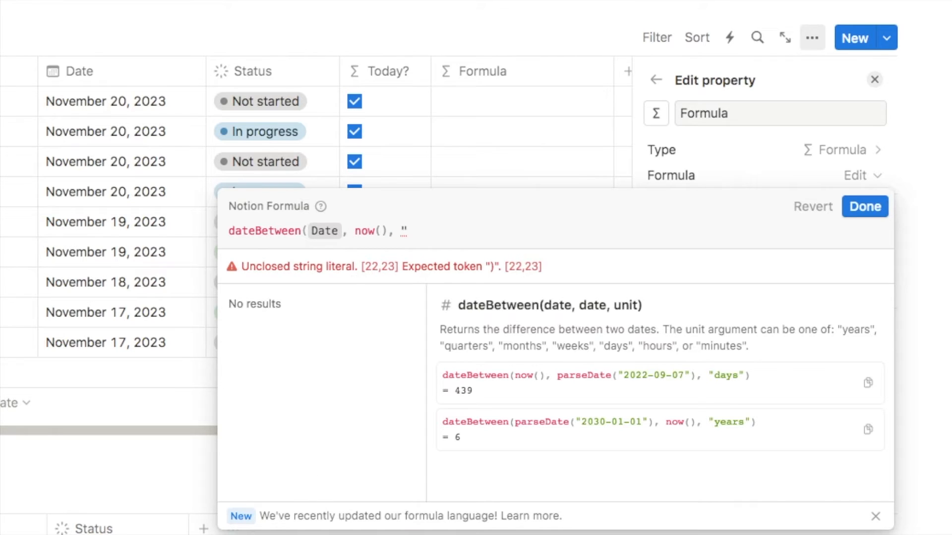
type("days\"")
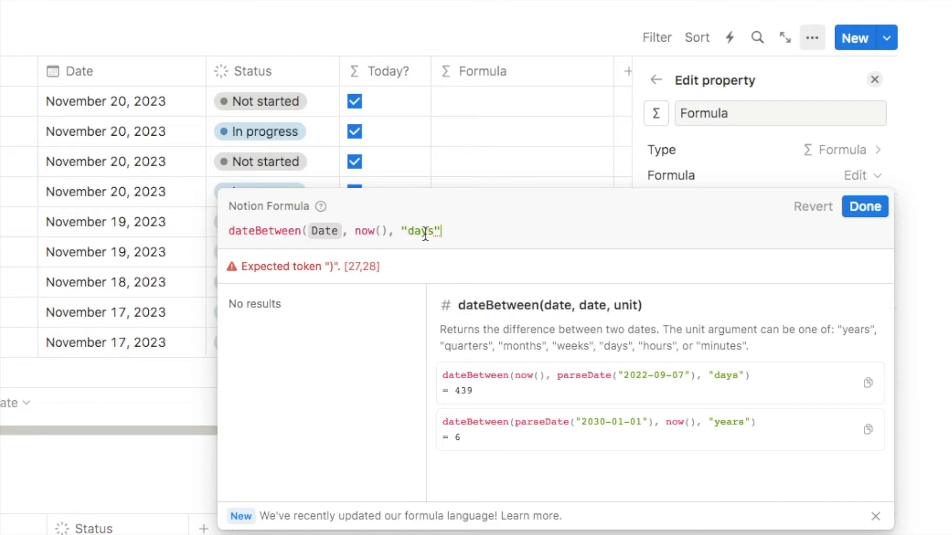
type(")")
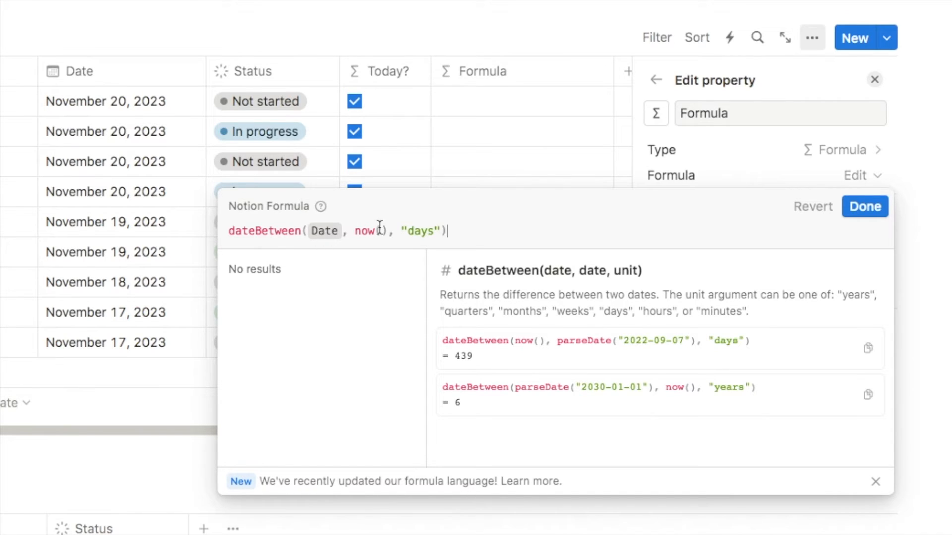
- Complete the new property's formula by appending the comparison <= -1, save it, and rename the property Overdue?
type("<=")
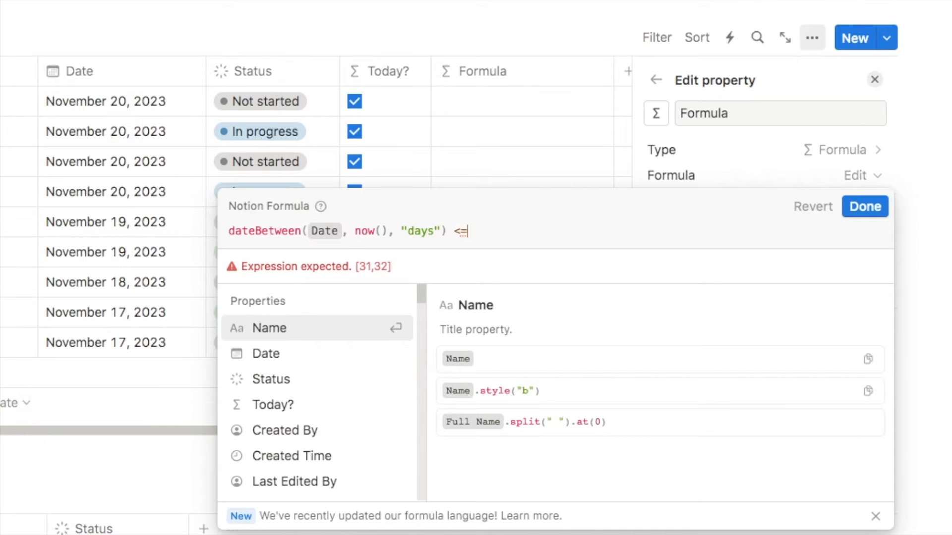
type(" -1")
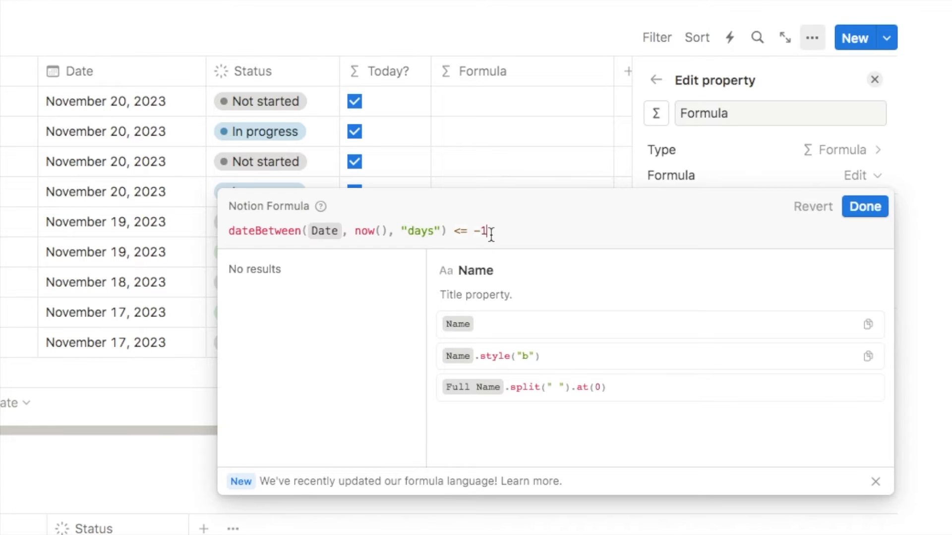
key("BackSpace")
key("BackSpace")
type("0")
key("BackSpace")
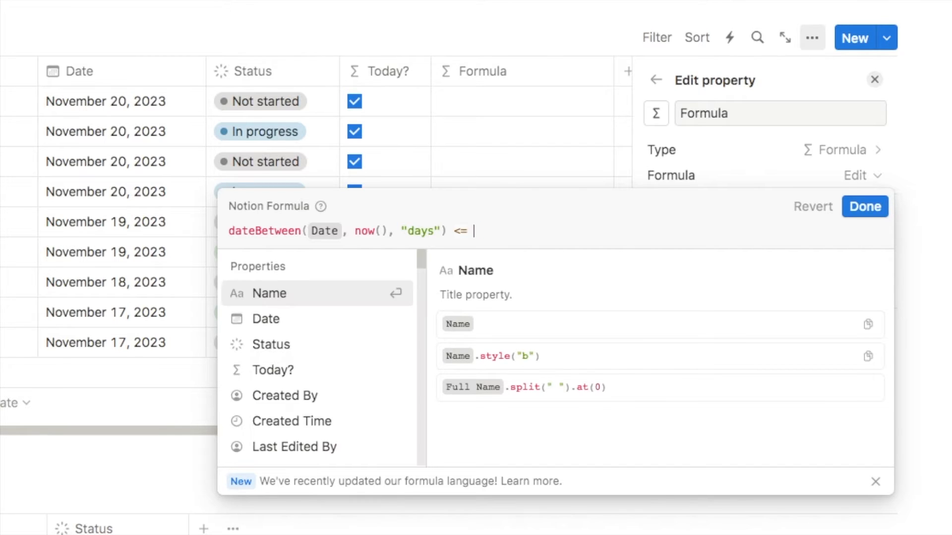
type("-1")
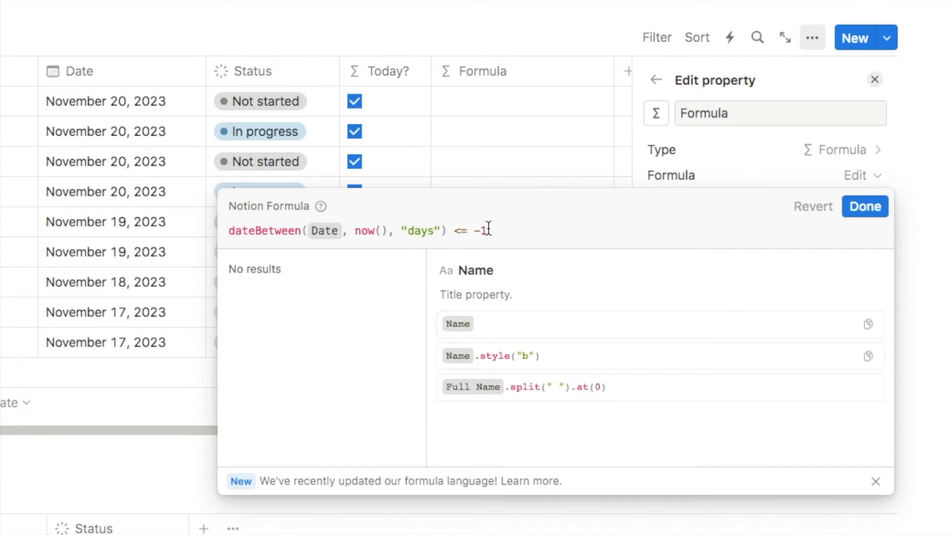
left_click(849, 207)
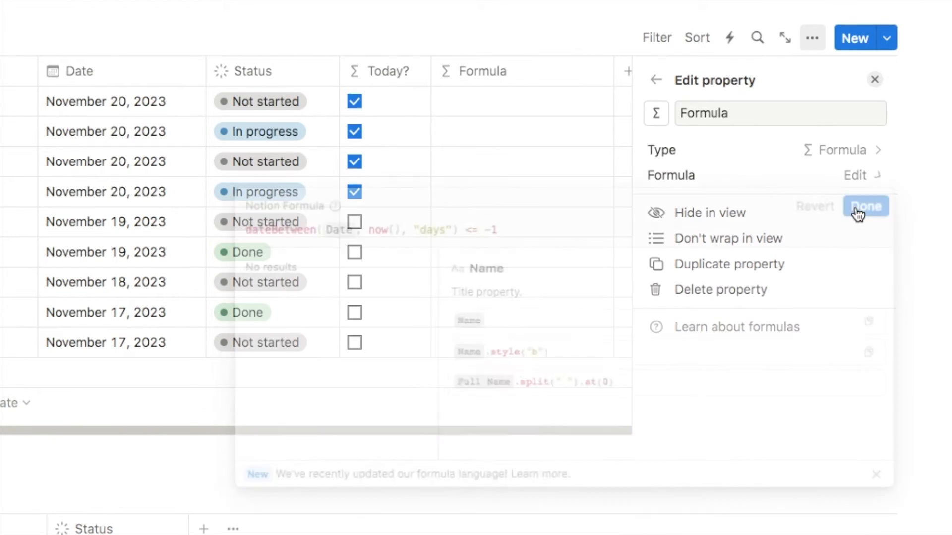
double_click(682, 115)
type("Overdue?")
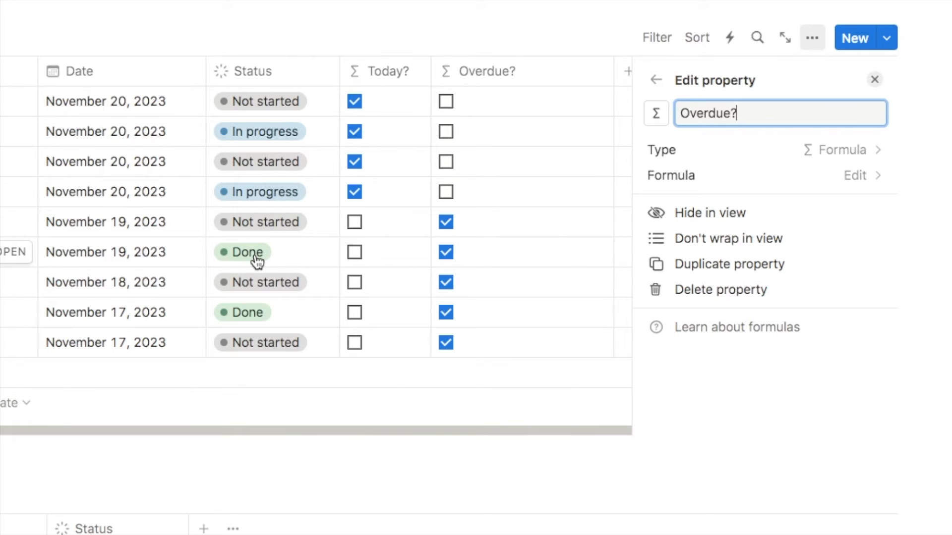
- Wrap the Overdue? formula's comparison in parentheses and make it the first argument of an and( call, followed by a comma
left_click(673, 180)
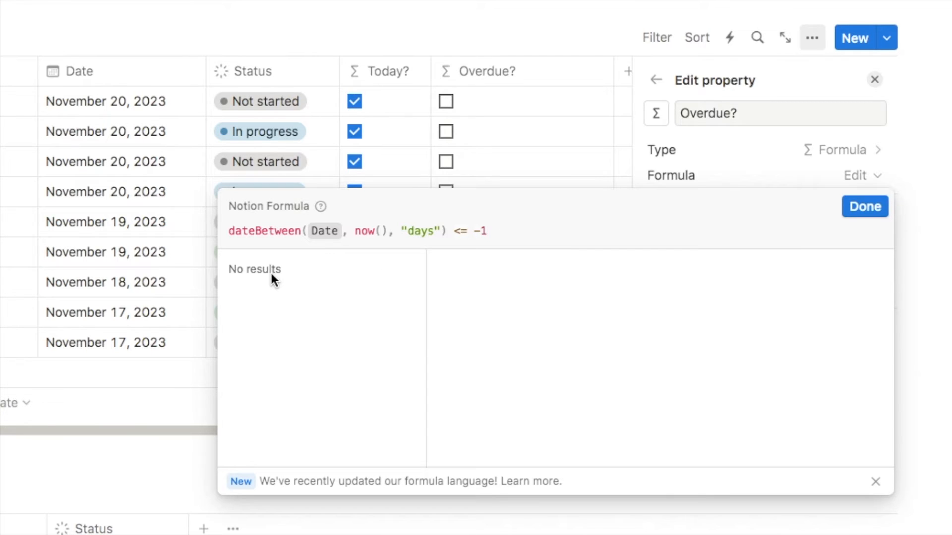
left_click(228, 232)
type("(")
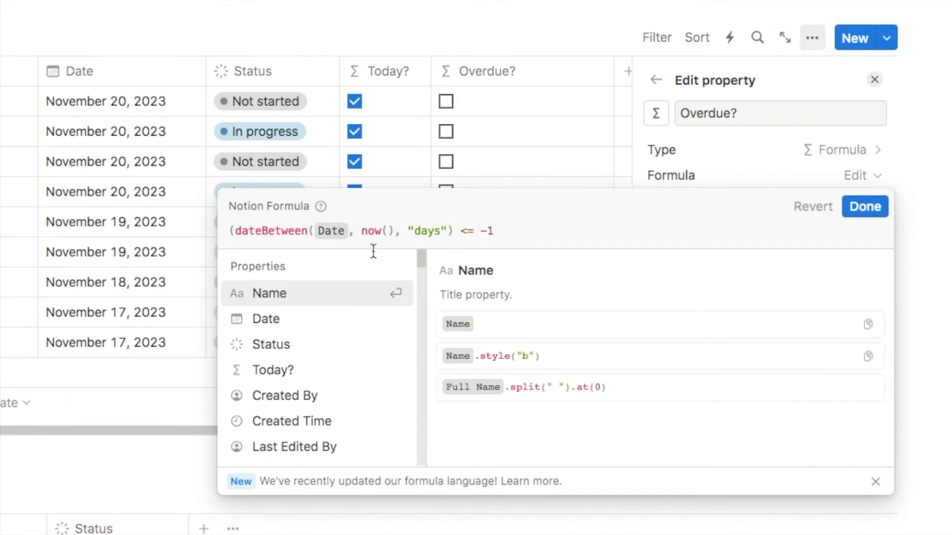
left_click(509, 232)
type(")")
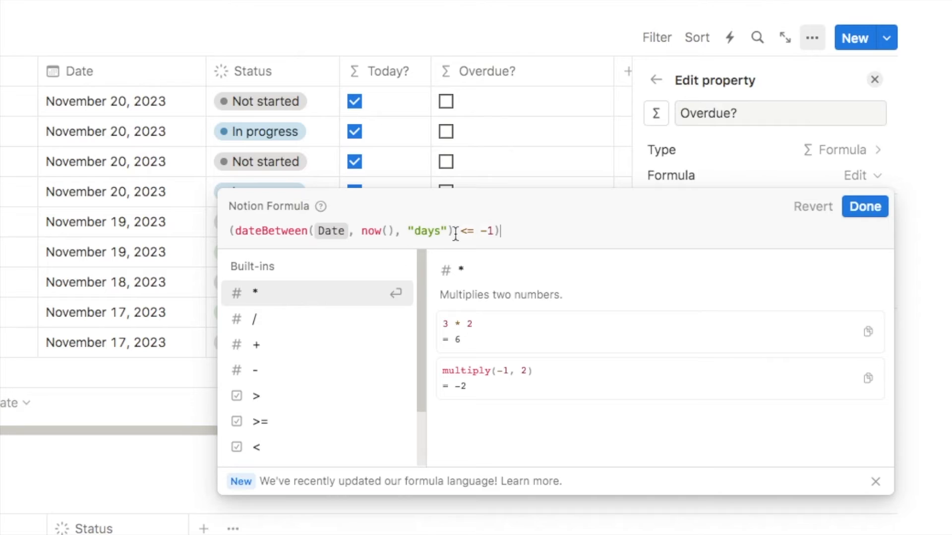
left_click(231, 232)
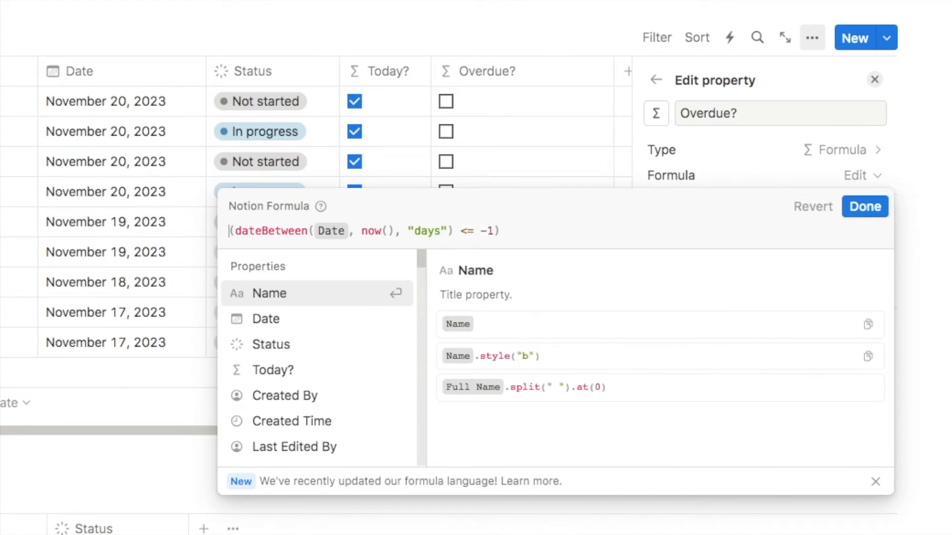
type("and(")
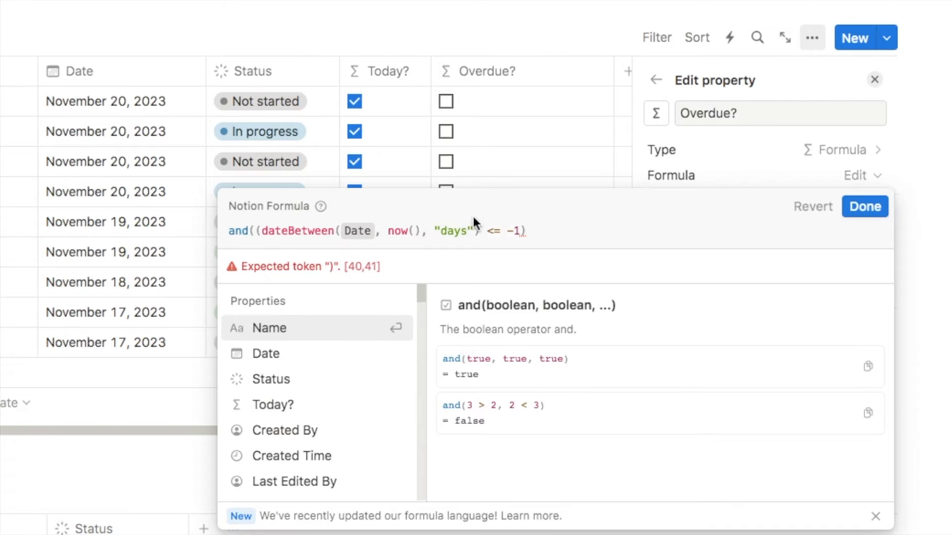
left_click(529, 231)
type(",")
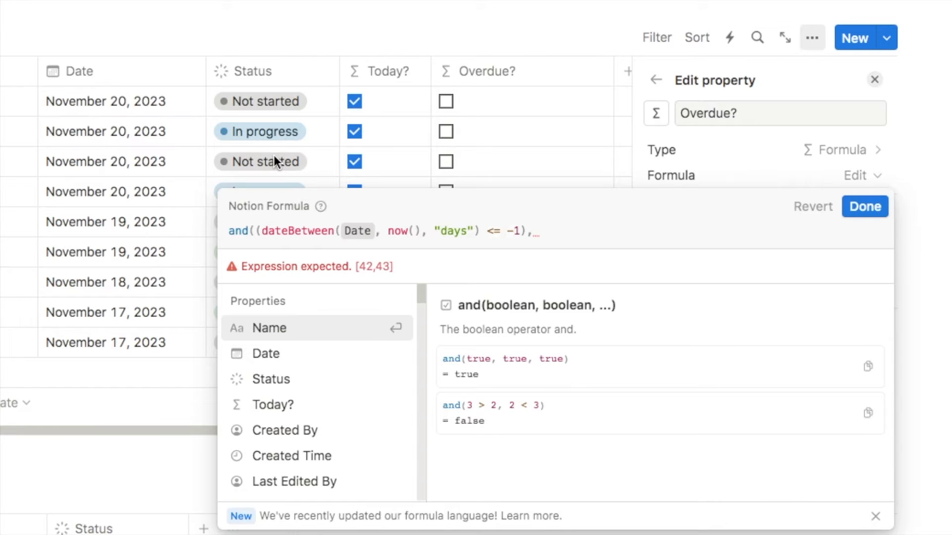
- Add the condition Status != "Done" as the second argument of the and( call, using the table's Status property
left_click(279, 380)
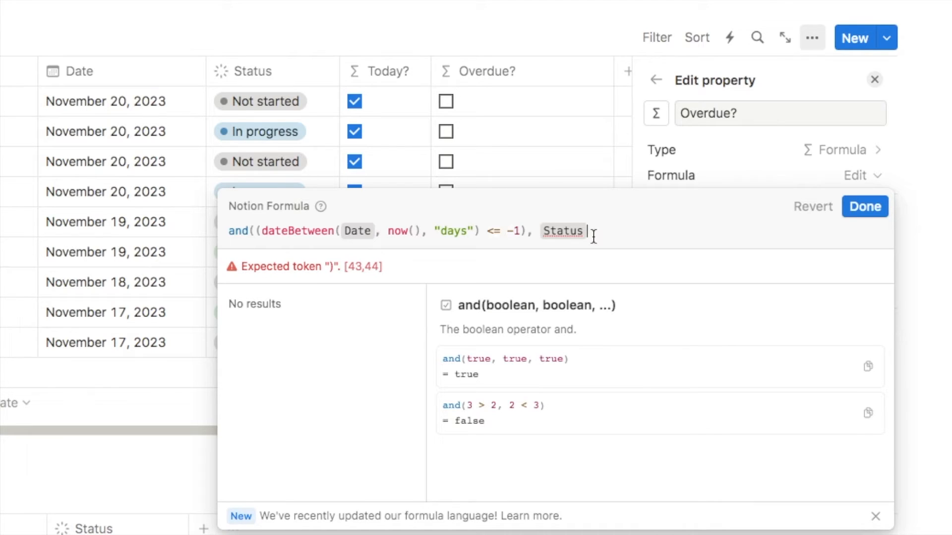
type("!=")
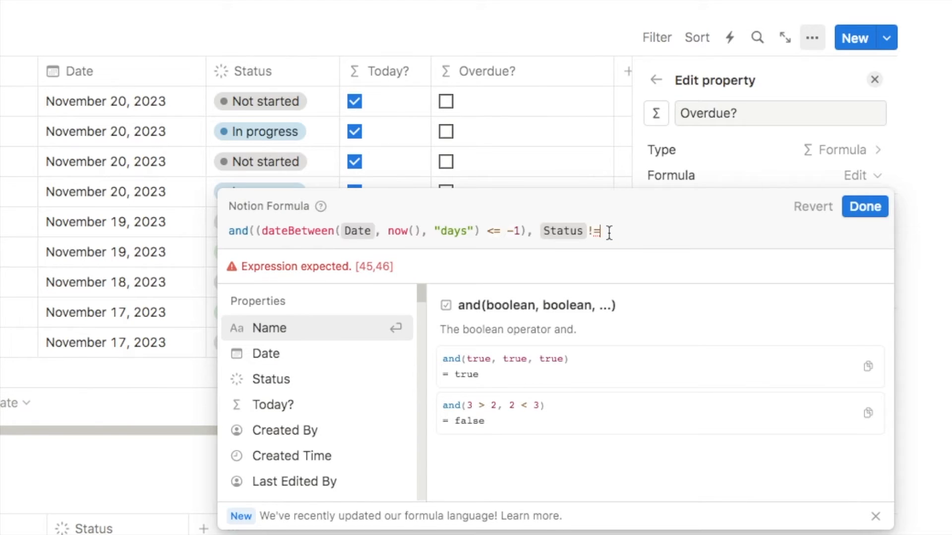
type(" \"Done\"")
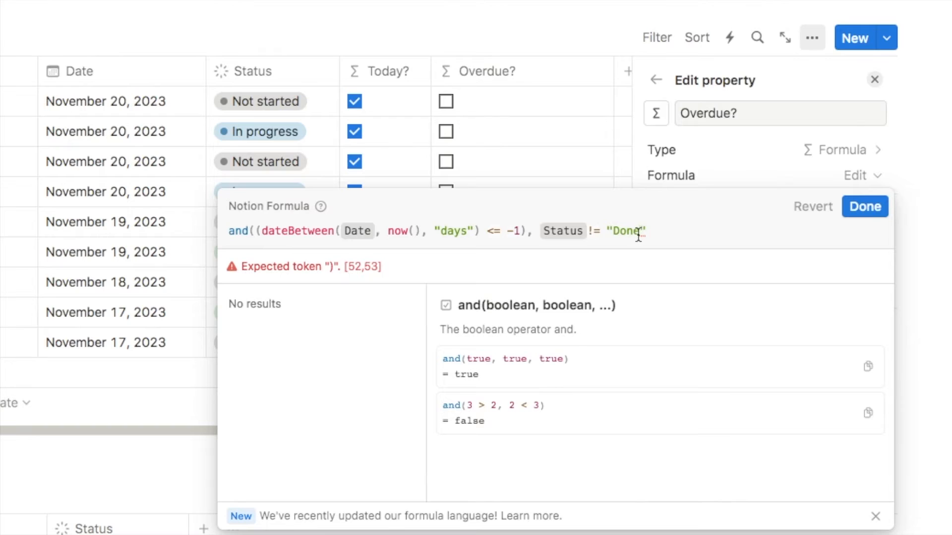
- Try "Finished" in place of "Done" as the compared status value in the Overdue? formula
key("BackSpace")
key("BackSpace")
key("BackSpace")
key("BackSpace")
type("Finished")
key("BackSpace")
key("BackSpace")
key("BackSpace")
key("BackSpace")
key("BackSpace")
key("BackSpace")
key("BackSpace")
key("BackSpace")
- Enter "Done" as the compared status, close the and() call, and save the Overdue? formula
type("Done\")")
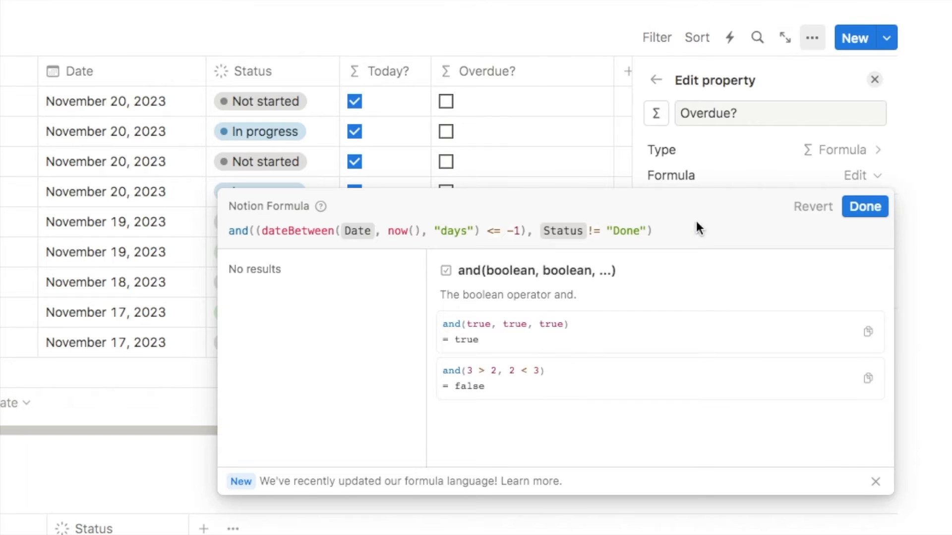
left_click(860, 211)
left_click(447, 260)
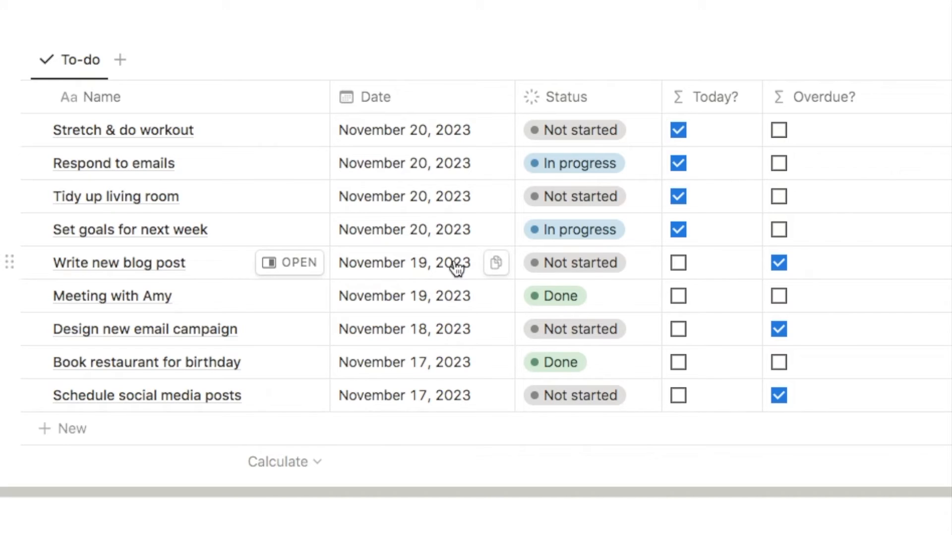
- Test the Overdue? formula by switching the "Write new blog post" task's status to Done and back to Not started
left_click(556, 273)
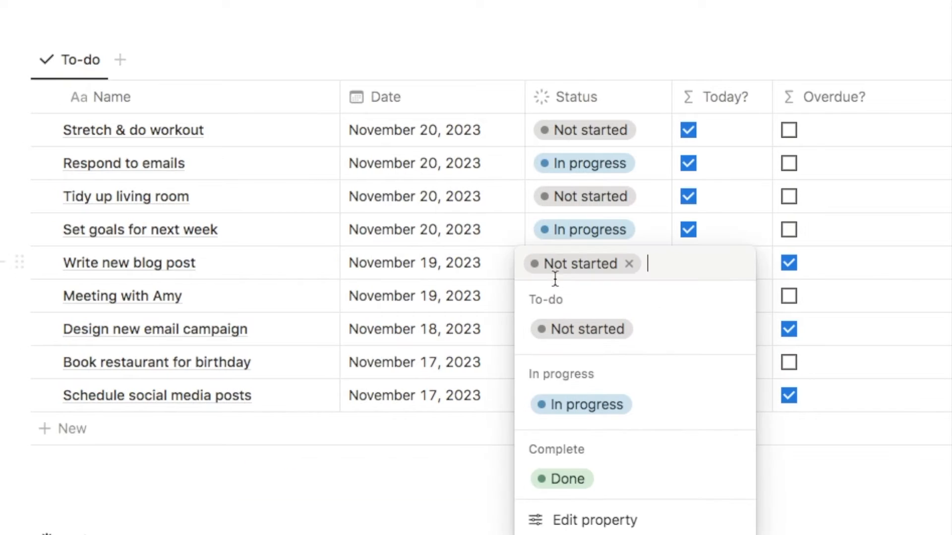
left_click(572, 480)
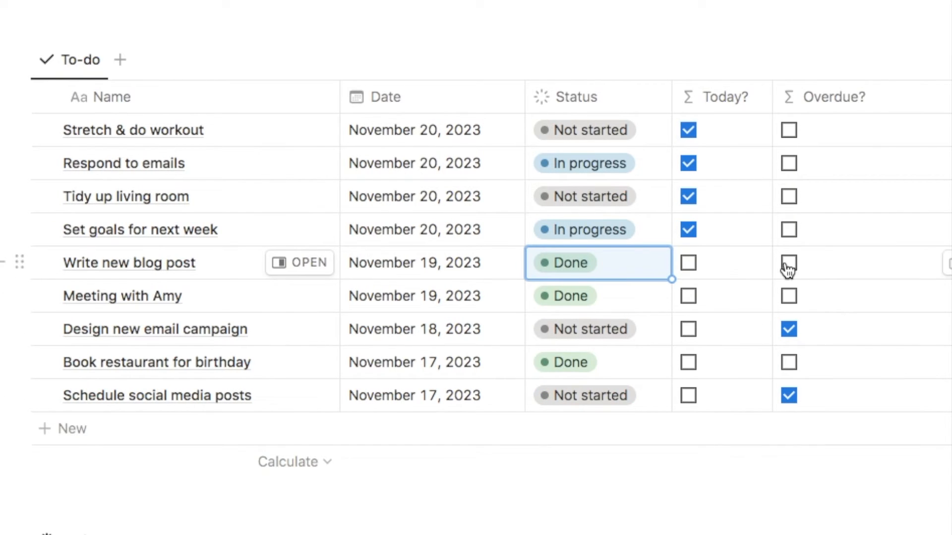
left_click(595, 273)
left_click(580, 330)
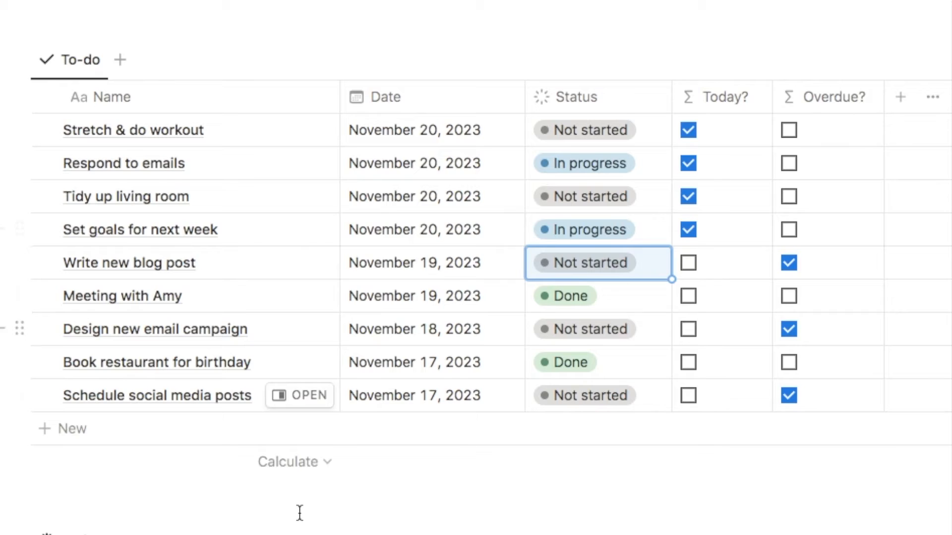
- Add a formula property named "Active project?" to the Projects table after Status
scroll(296, 512, "down", 5)
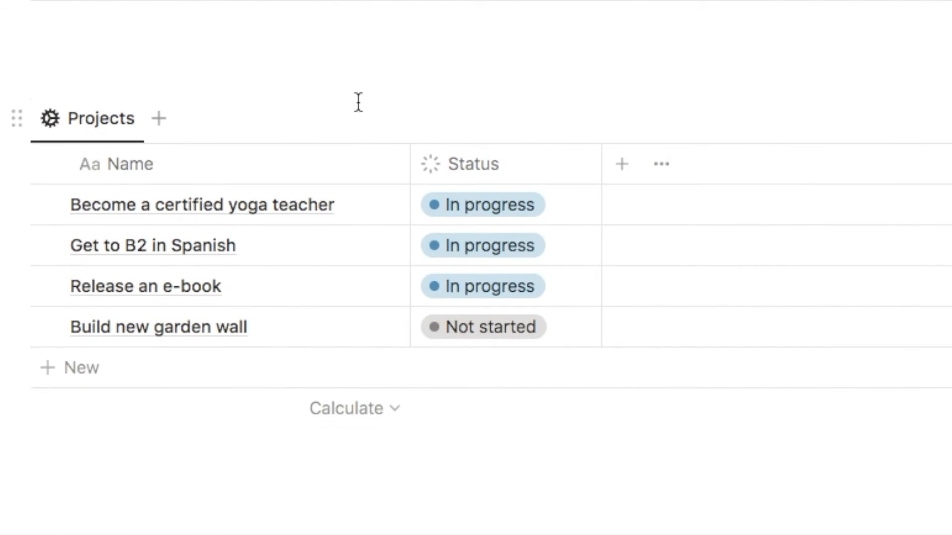
scroll(441, 65, "down", 1)
scroll(441, 65, "down", 1)
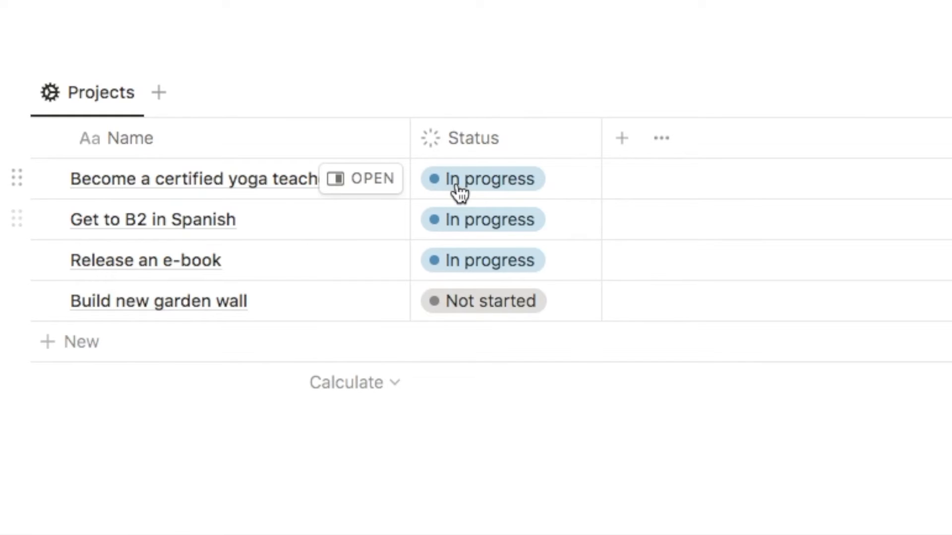
scroll(593, 74, "up", 1)
scroll(592, 75, "down", 2)
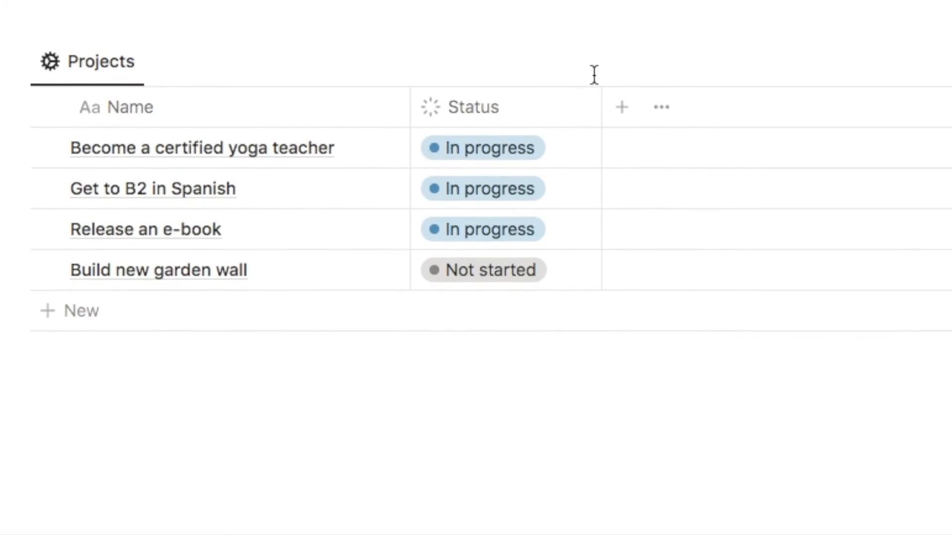
left_click(622, 116)
type("form")
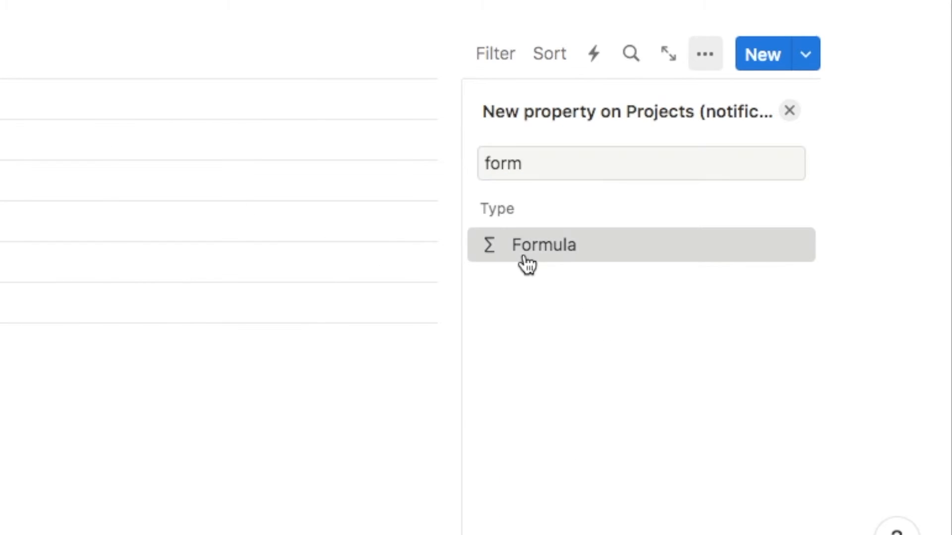
left_click(523, 255)
type("Active project?")
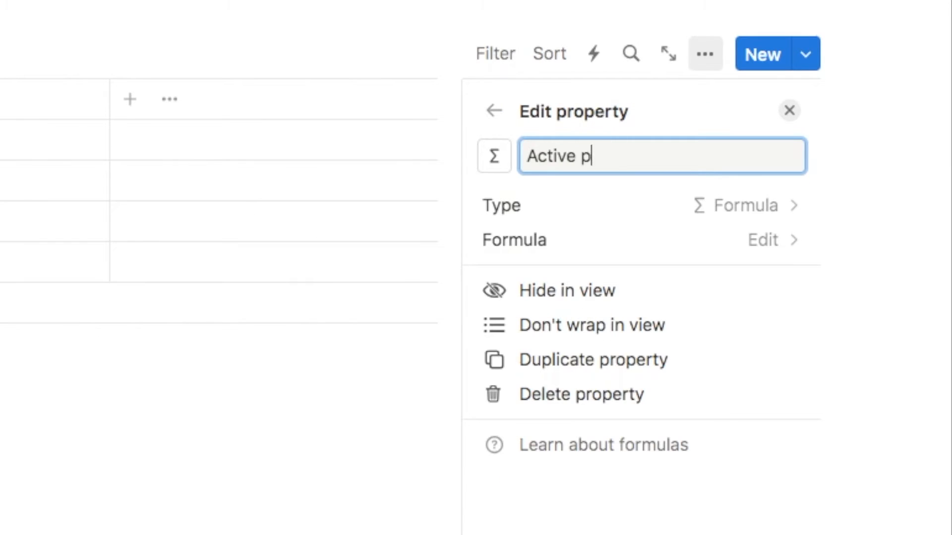
- Enter and save the formula Status == "In progress" for the Active project? property, using the table's Status property
left_click(538, 239)
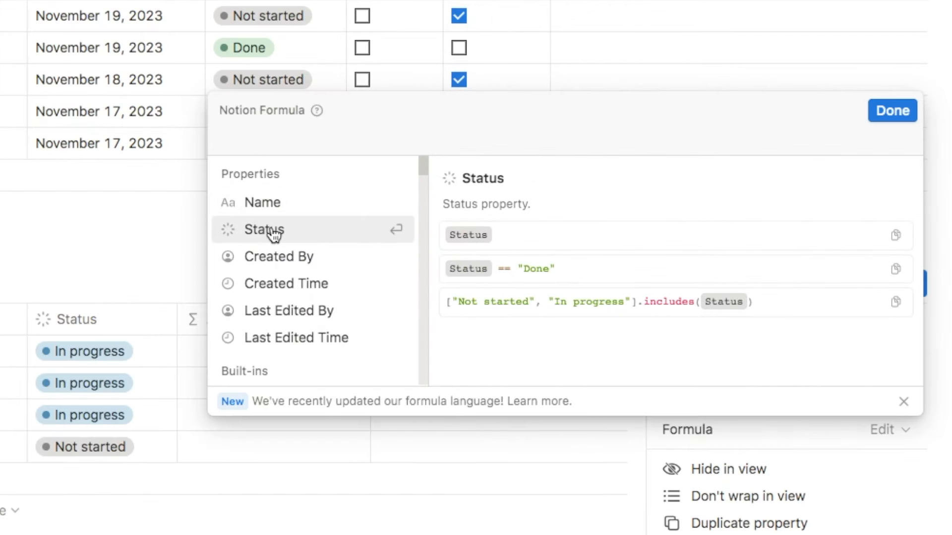
left_click(272, 231)
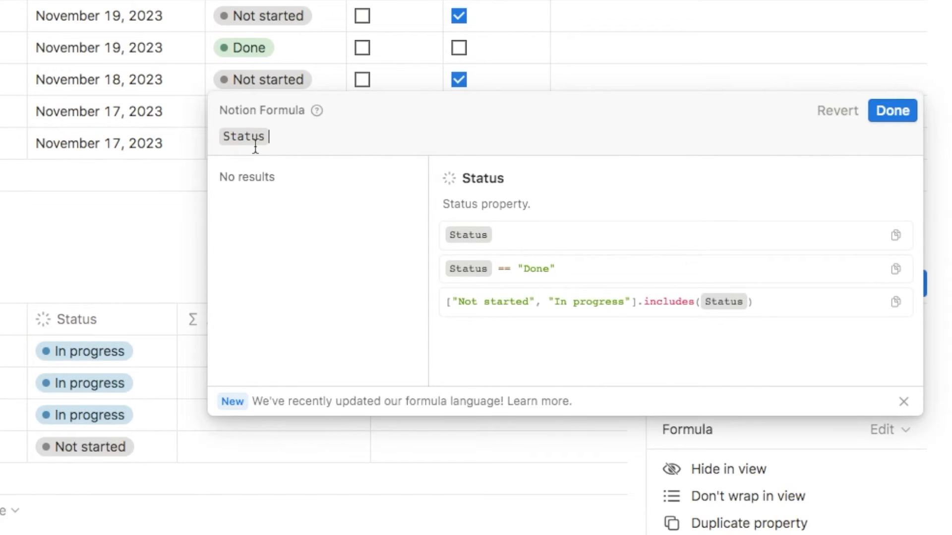
type("== \"")
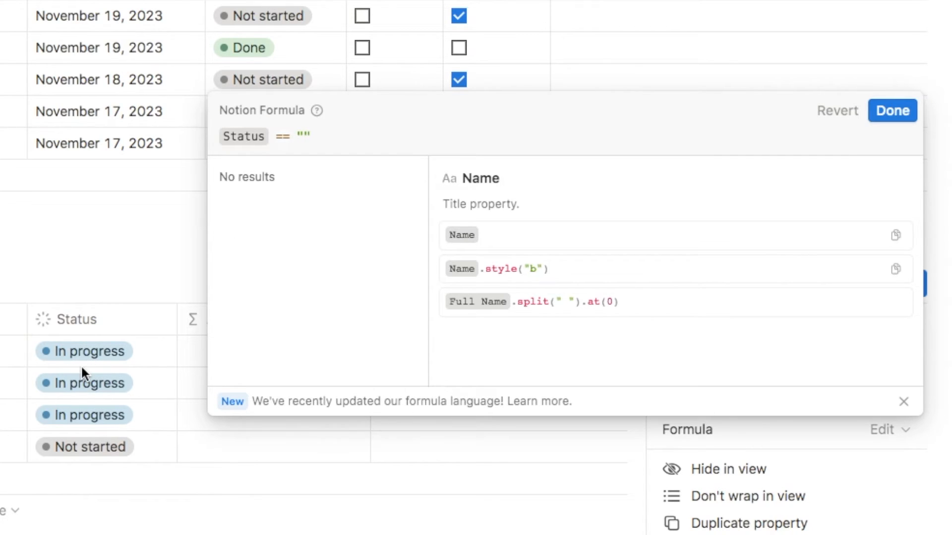
type("In progress")
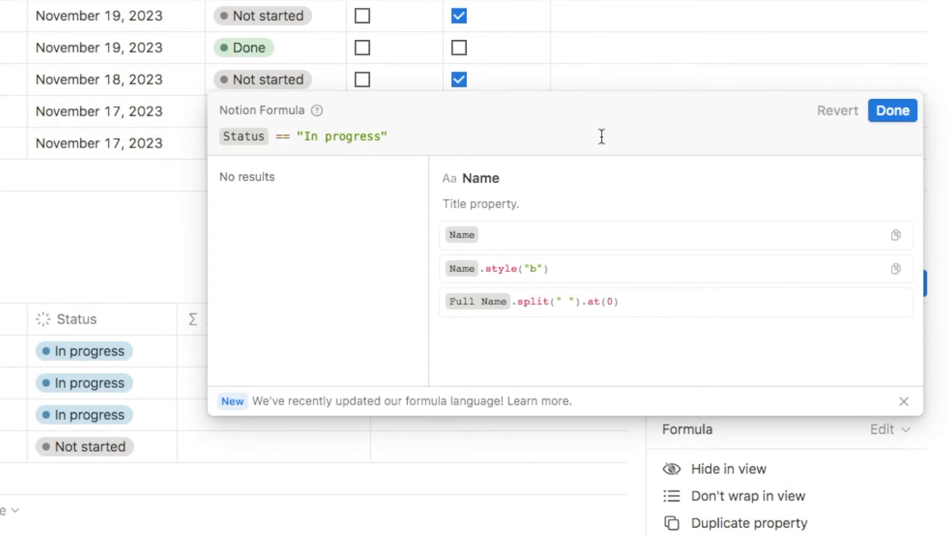
left_click(888, 117)
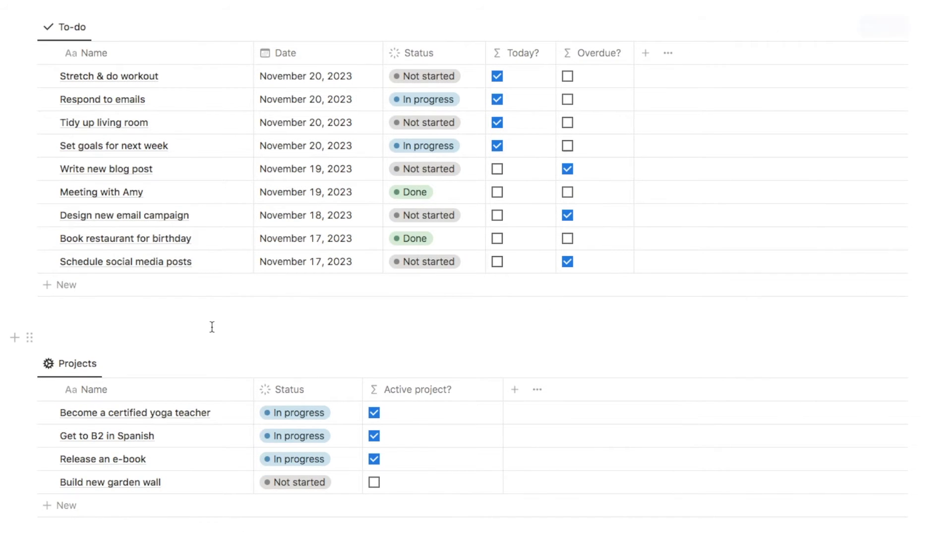
- Insert a new inline database on an empty line below the Projects table
scroll(212, 327, "down", 2)
scroll(212, 327, "down", 3)
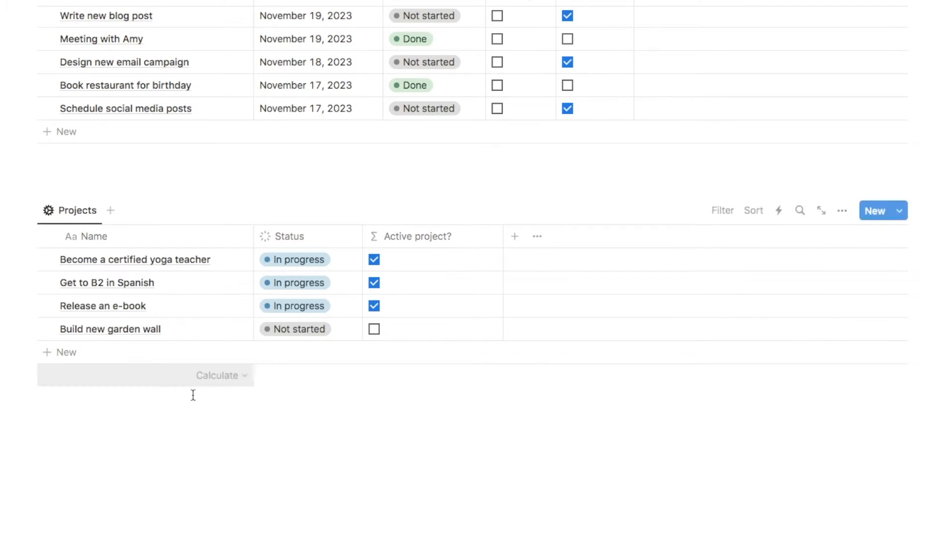
scroll(193, 395, "up", 2)
scroll(195, 395, "up", 1)
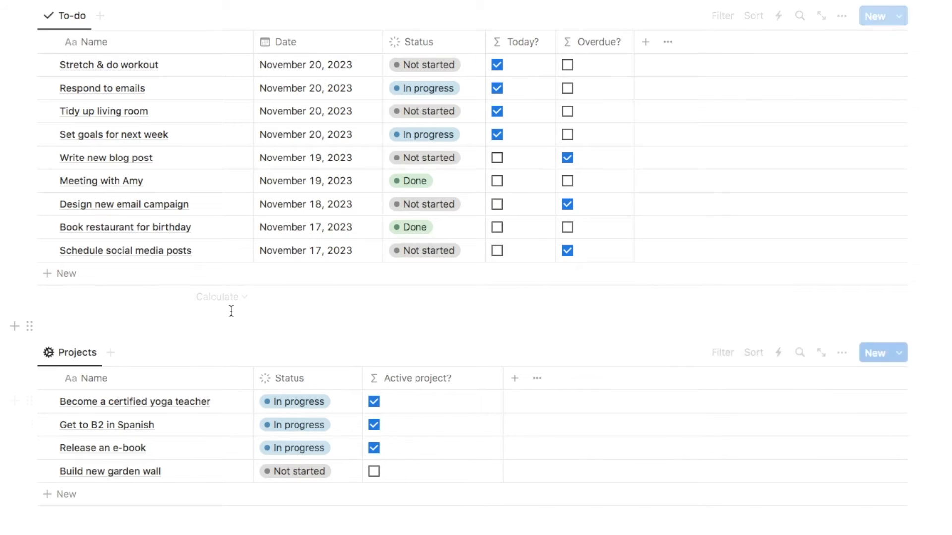
scroll(230, 310, "down", 3)
scroll(230, 310, "down", 1)
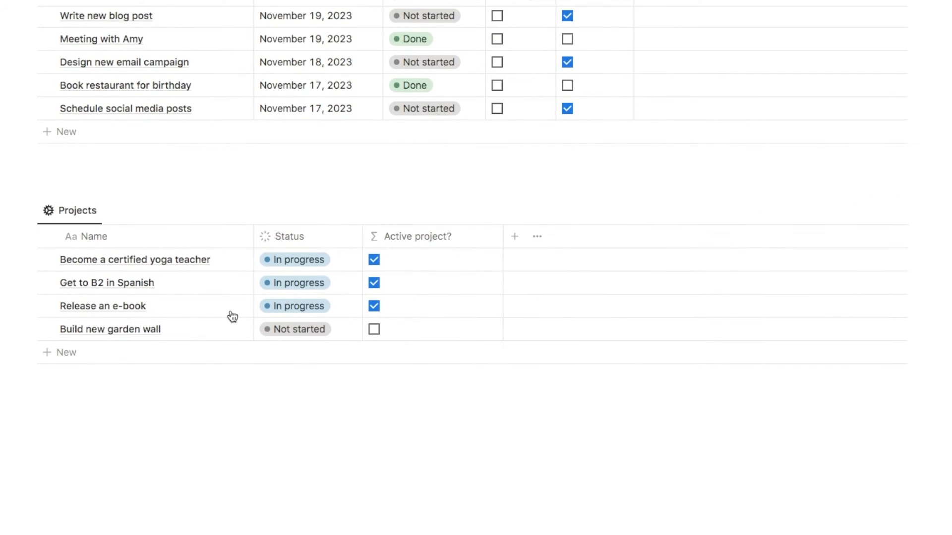
left_click(60, 426)
key("Return")
scroll(471, 268, "down", 2)
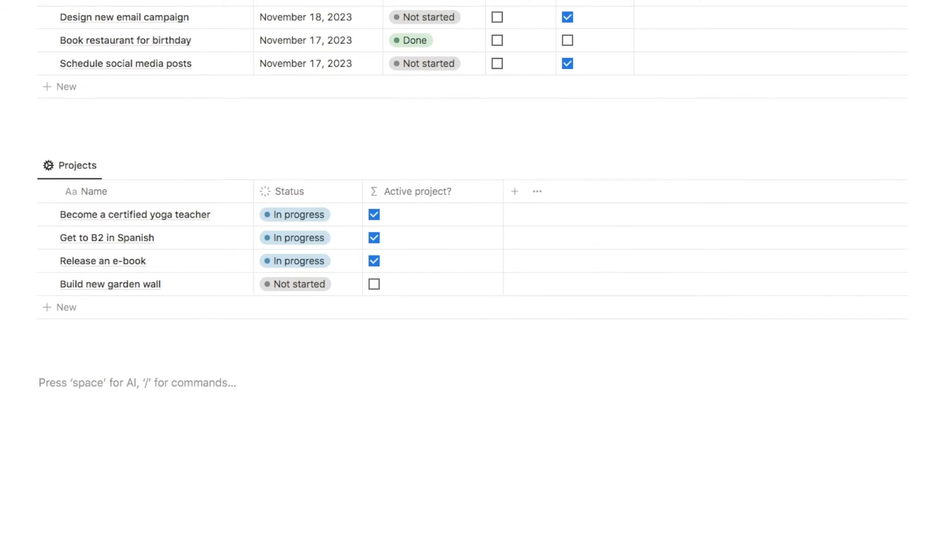
type("/data")
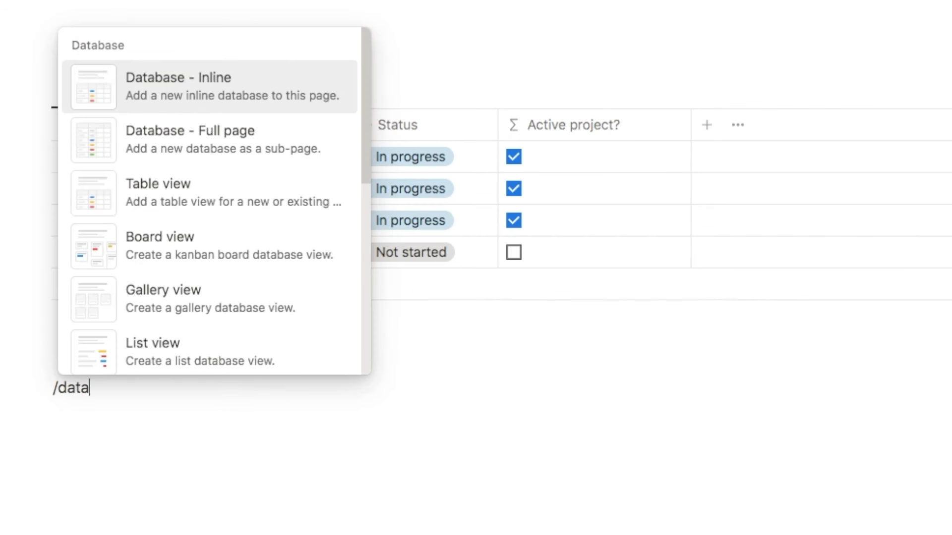
left_click(189, 103)
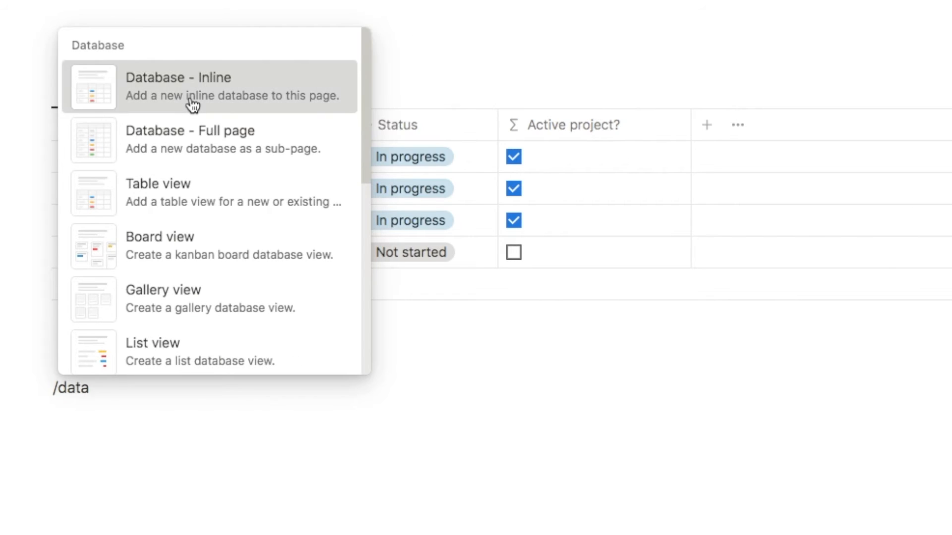
- Title the new inline database "Notification Center" and hide its database title
type("Not")
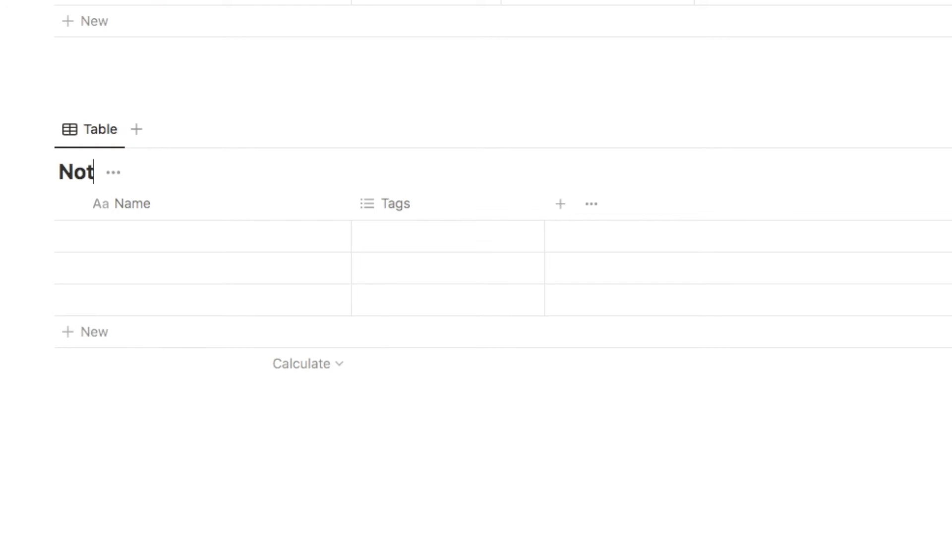
type("ification Center")
left_click(267, 173)
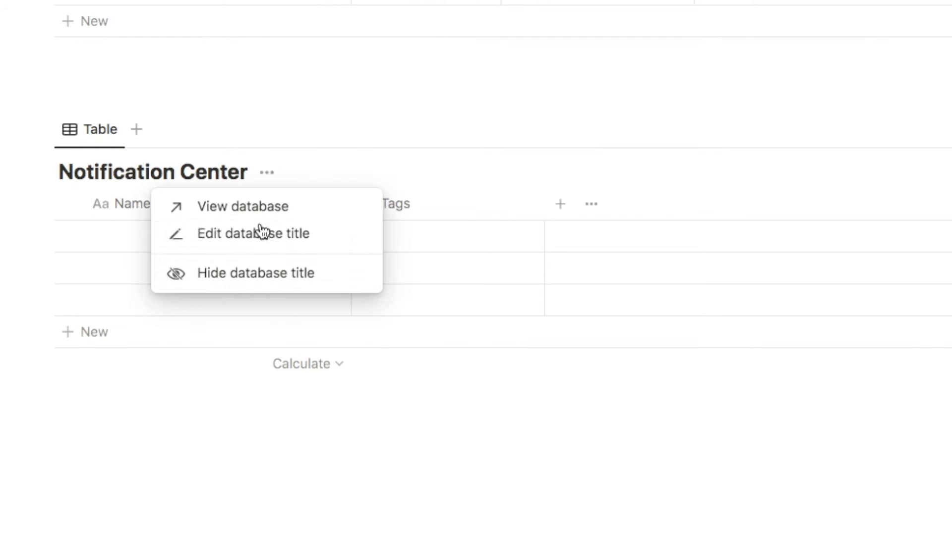
left_click(249, 273)
- Delete the Tags property and the last two empty rows from the Notification Center table
left_click(433, 171)
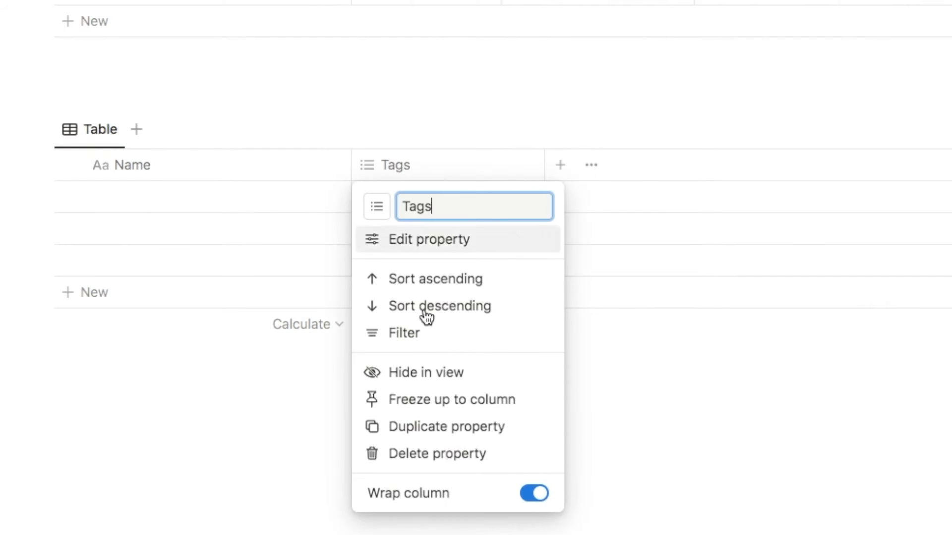
left_click(423, 457)
left_click(605, 186)
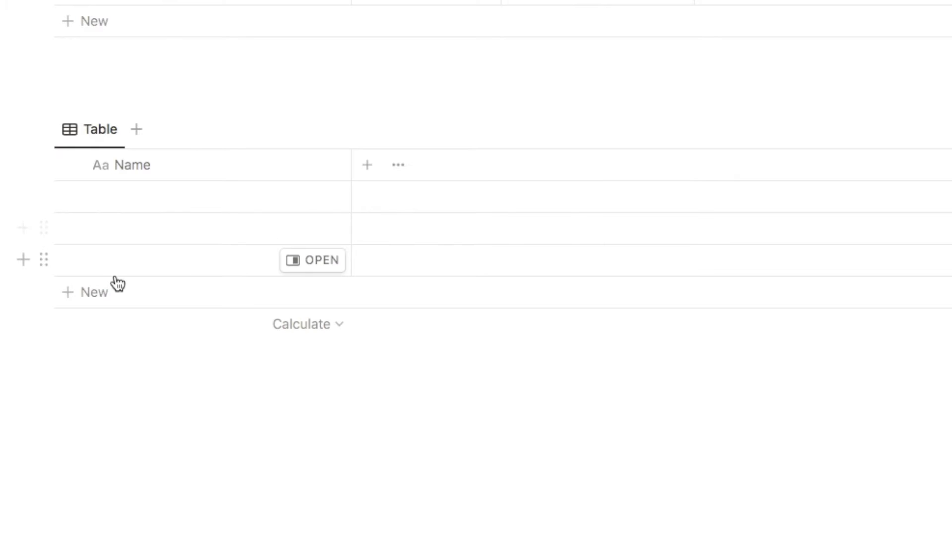
left_click(68, 260)
left_click(68, 228)
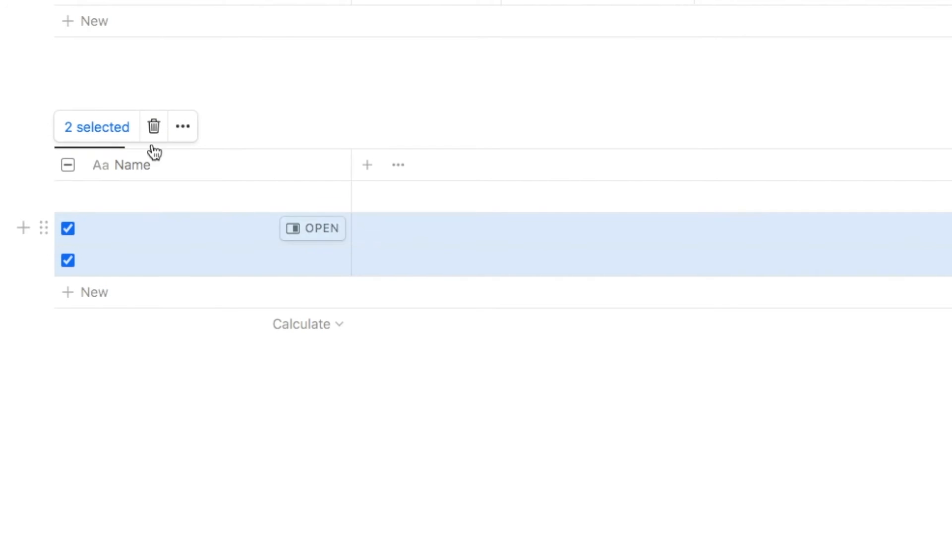
left_click(154, 128)
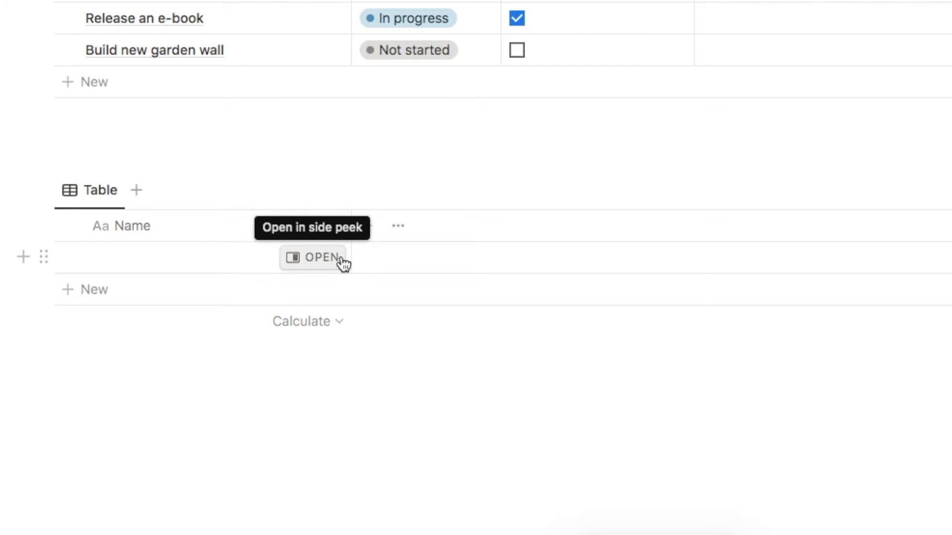
- Name the remaining Notification Center row "Today" and give its page the sun icon
left_click(130, 263)
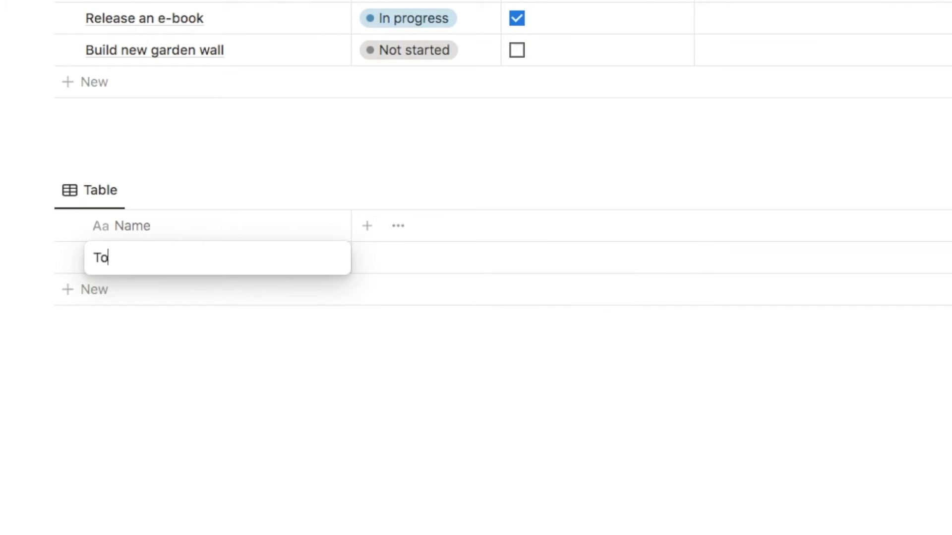
key("Return")
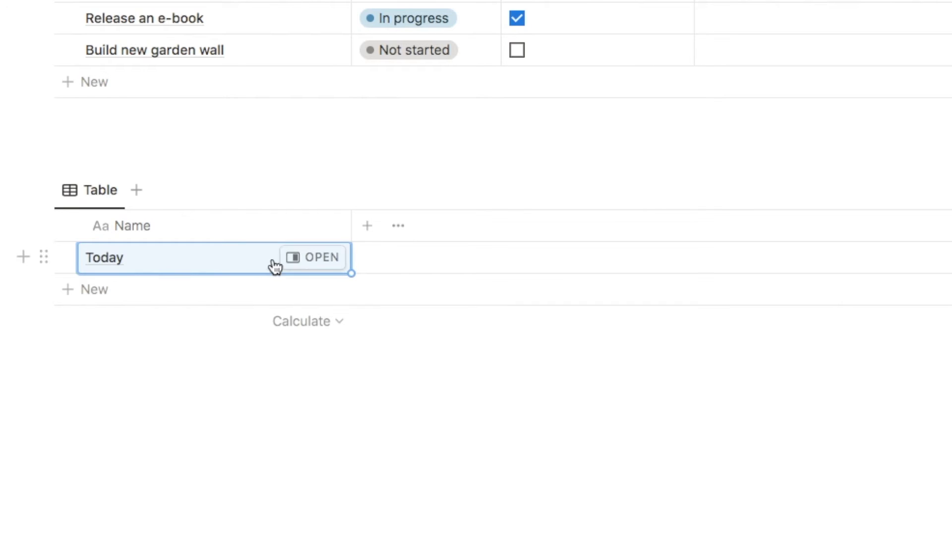
left_click(300, 266)
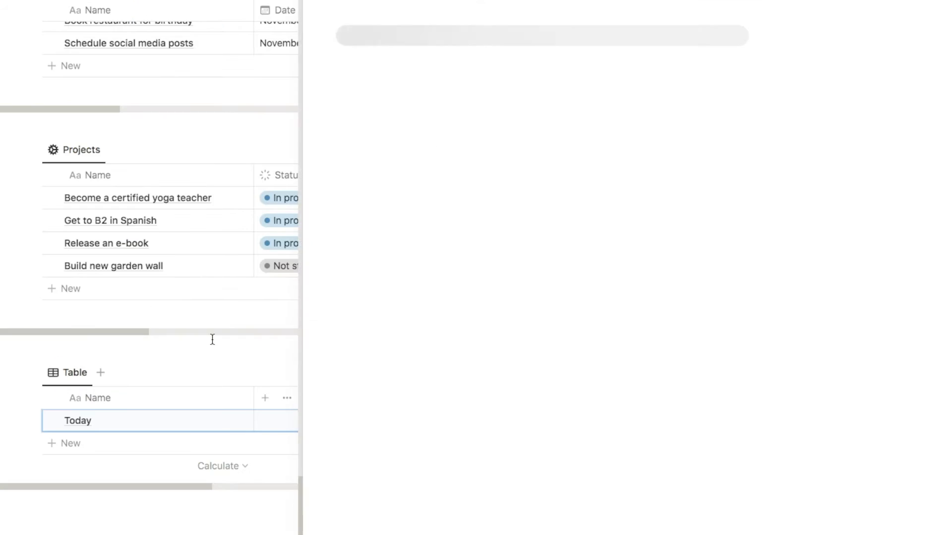
left_click(355, 15)
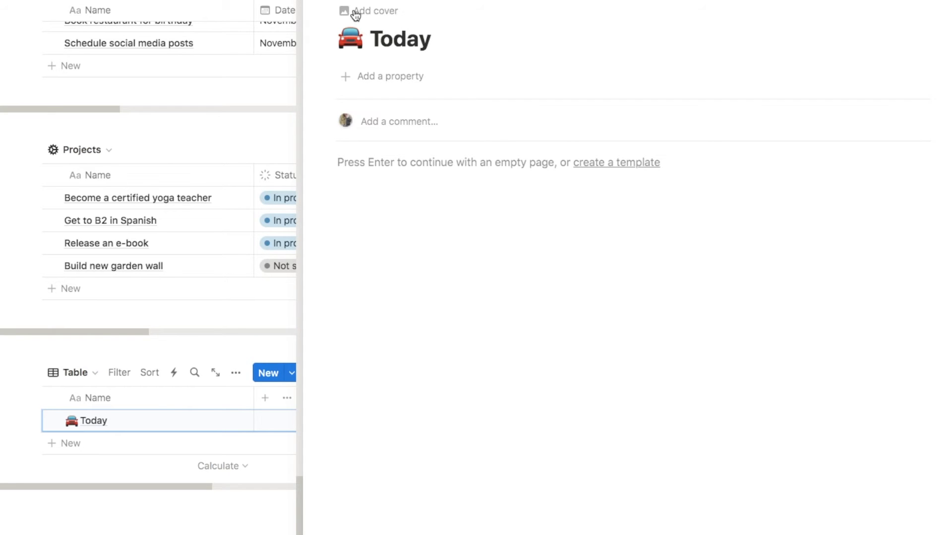
left_click(351, 37)
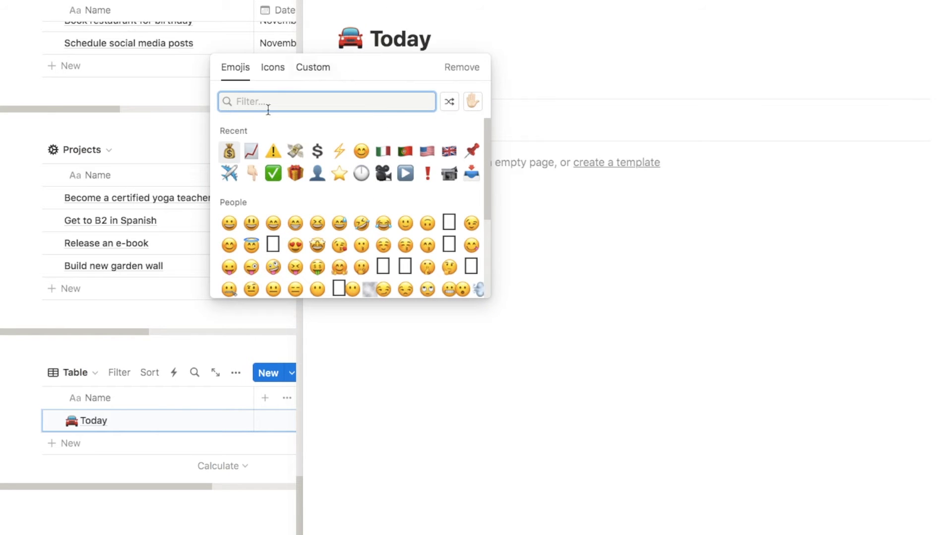
left_click(271, 72)
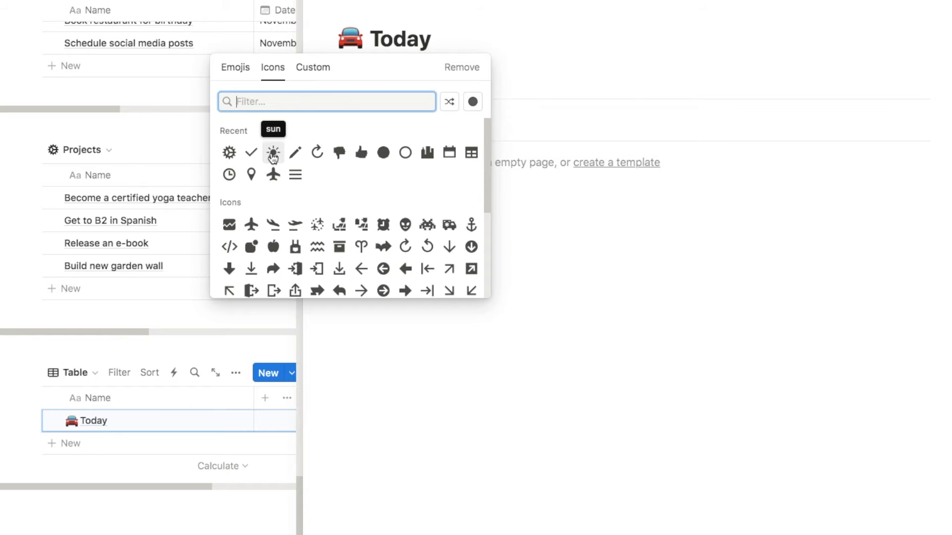
left_click(272, 153)
left_click(153, 365)
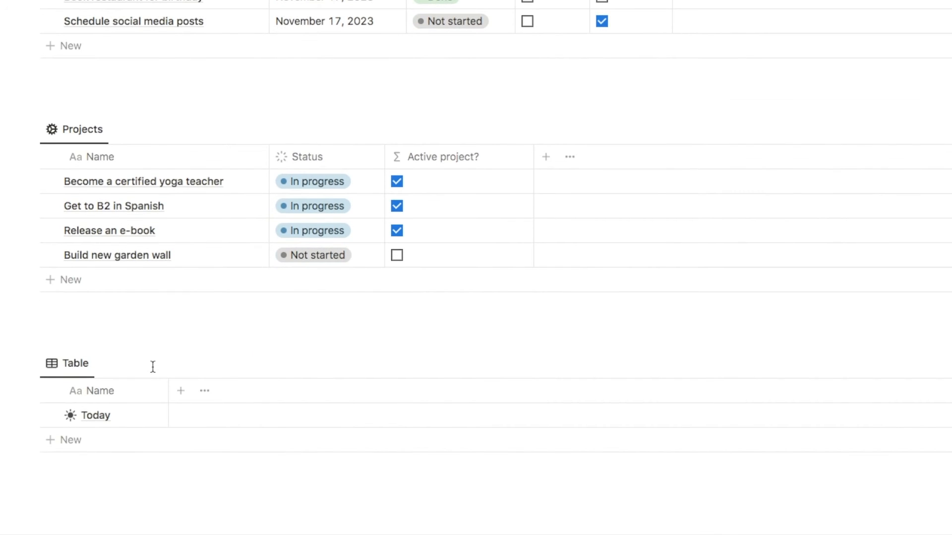
- Add a "To-do list" relation property to Notification Center, linked to the notification centre example's to-do database and also shown there
scroll(117, 394, "up", 3)
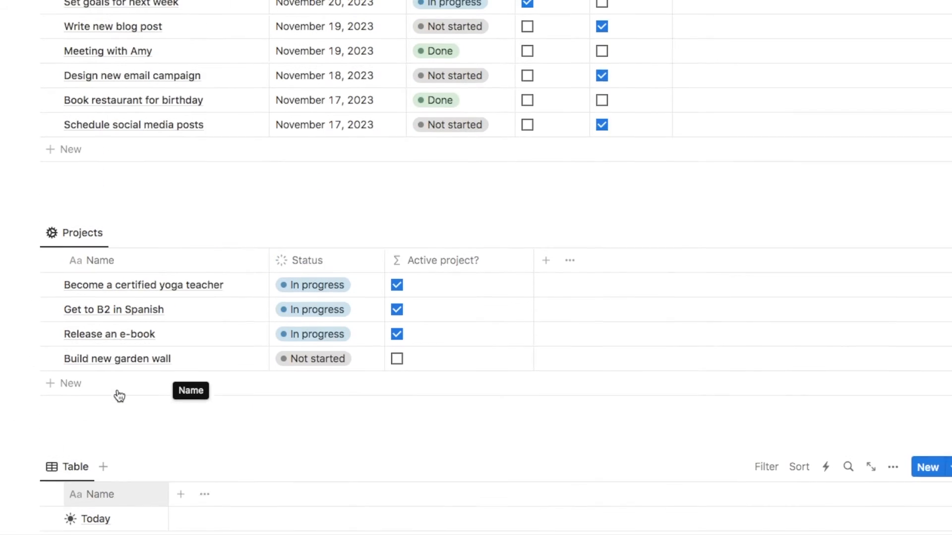
scroll(282, 213, "up", 1)
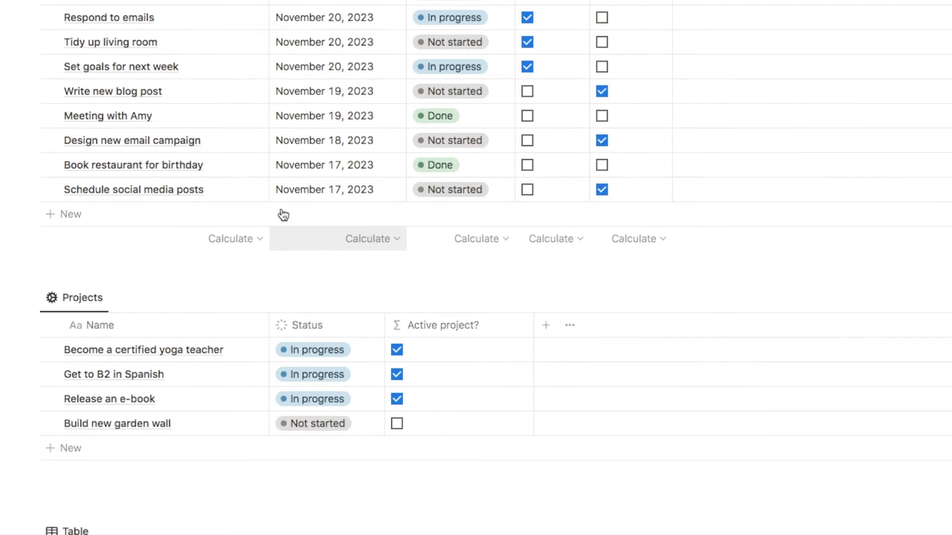
scroll(186, 244, "down", 5)
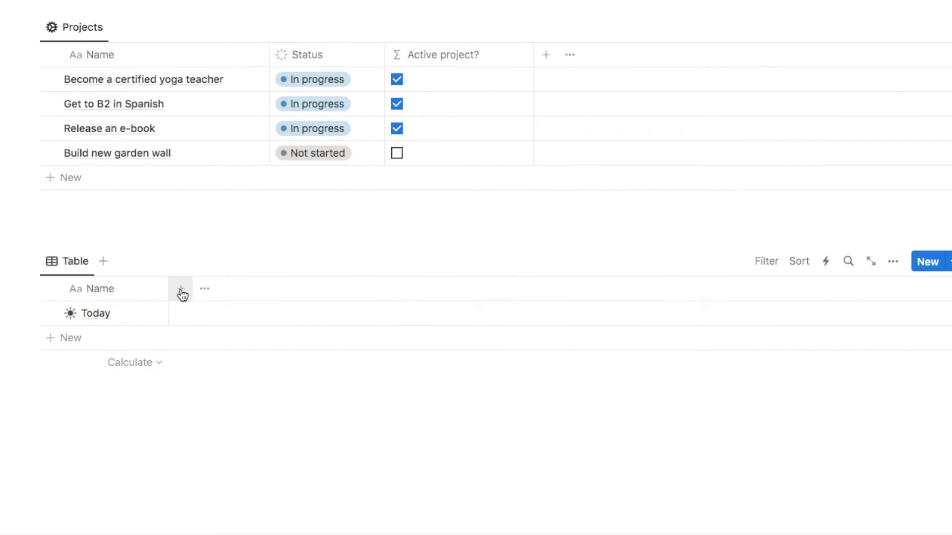
left_click(181, 290)
type("rela")
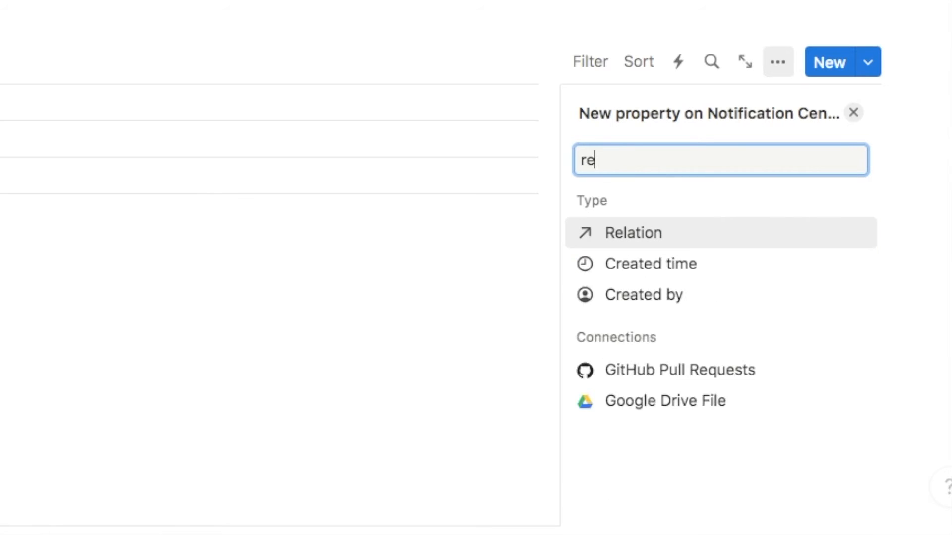
left_click(639, 234)
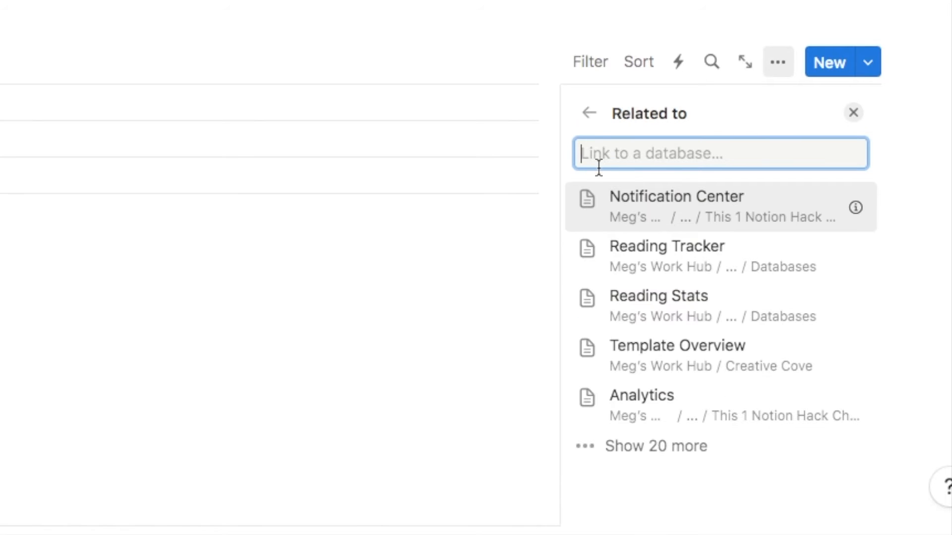
type("to")
scroll(656, 365, "down", 3)
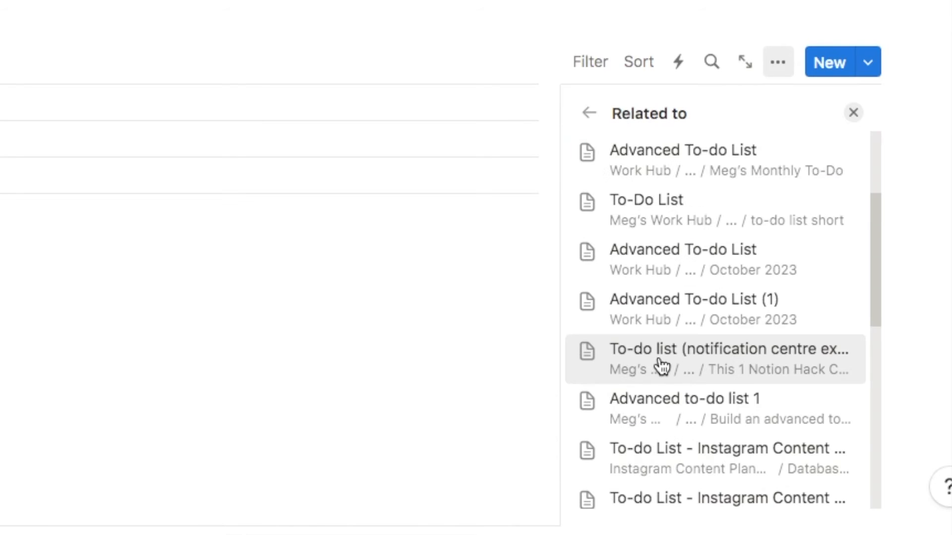
left_click(686, 360)
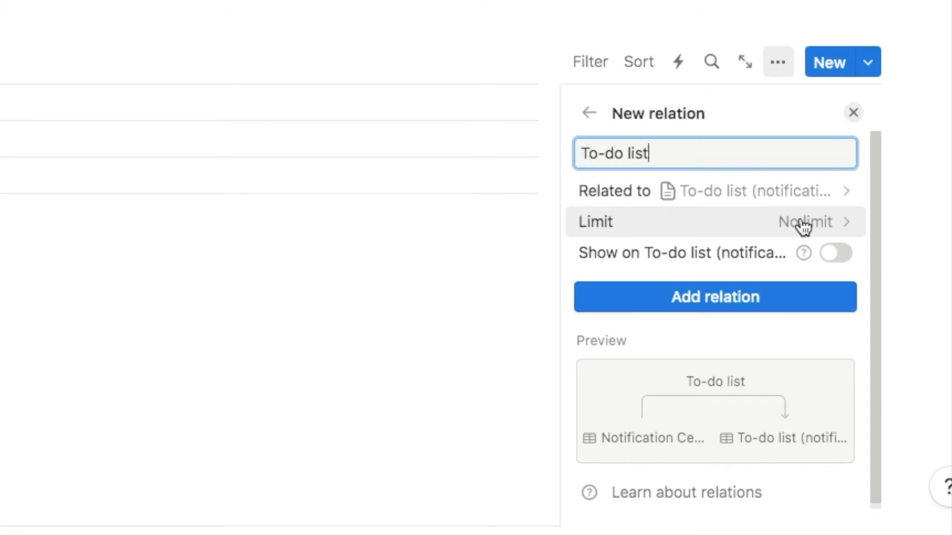
left_click(837, 260)
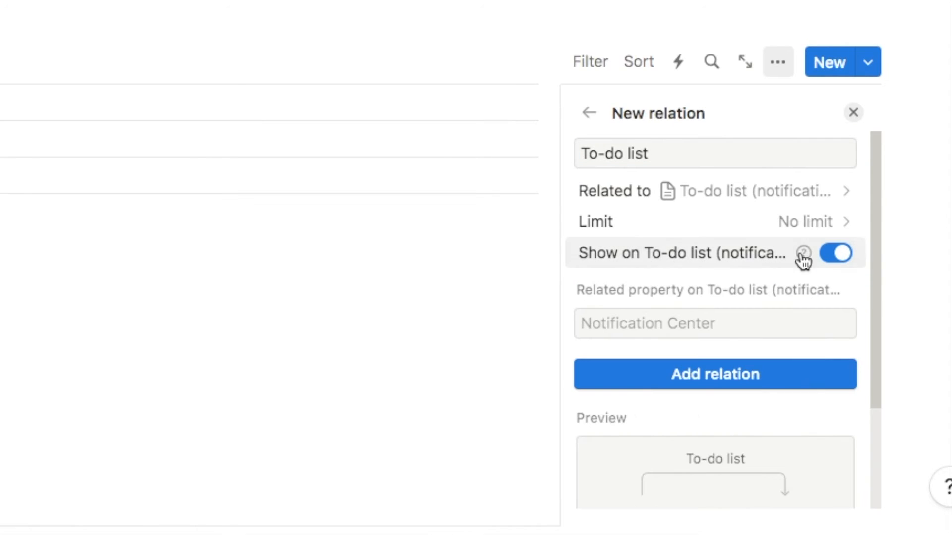
left_click(686, 375)
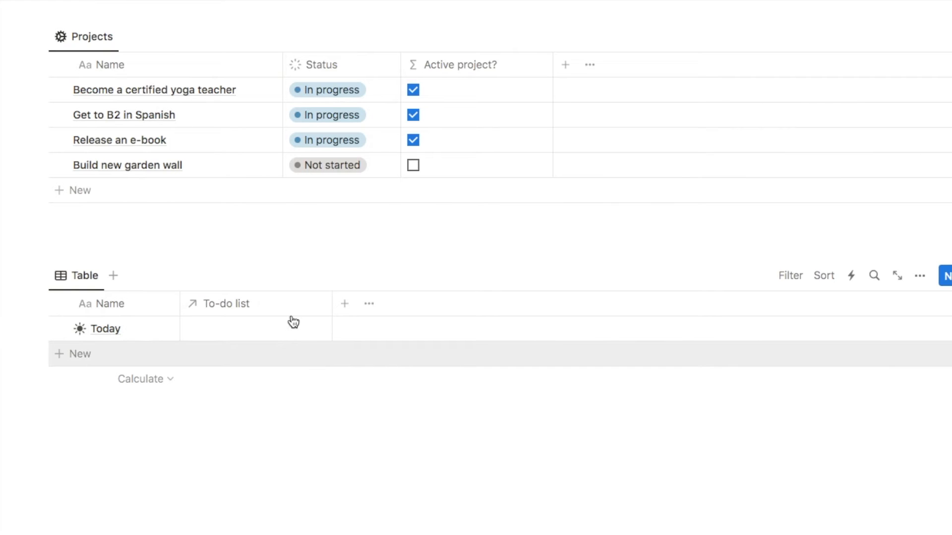
- Add a "Projects" relation property to Notification Center, linked to the notification centre example's projects database and also shown there
scroll(259, 316, "up", 10)
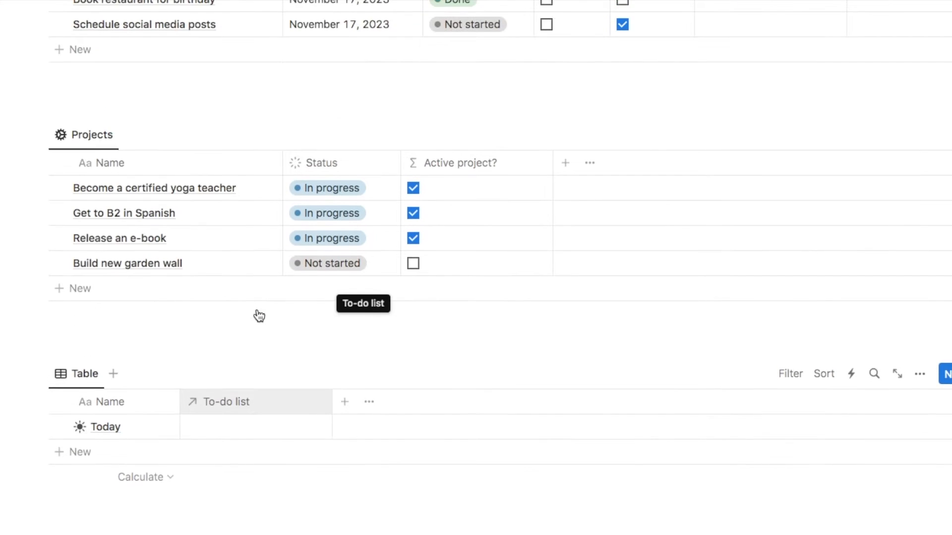
scroll(259, 315, "up", 1)
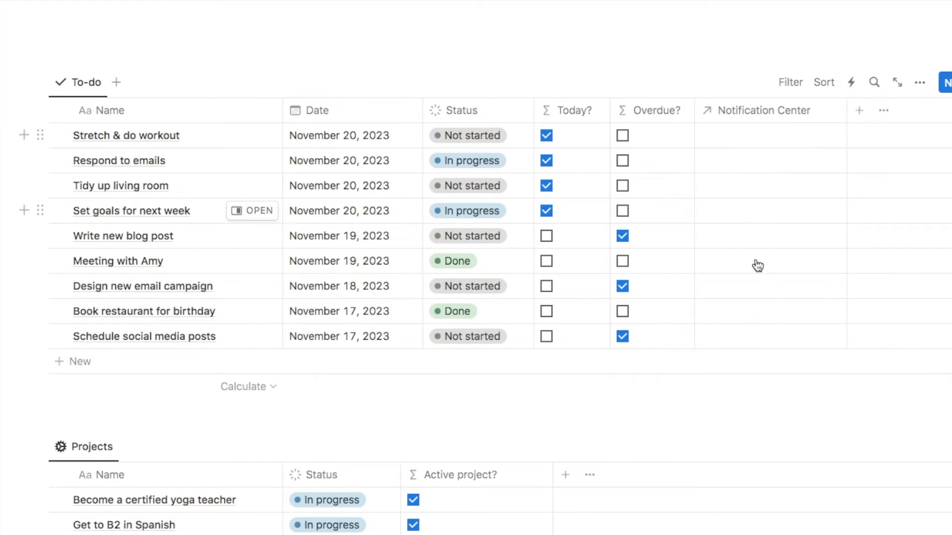
scroll(753, 290, "down", 9)
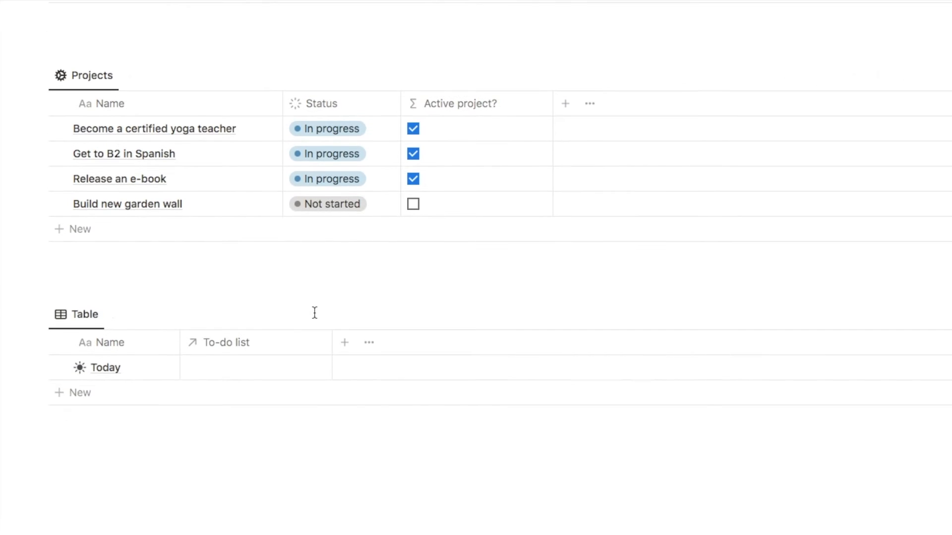
left_click(344, 343)
type("rela")
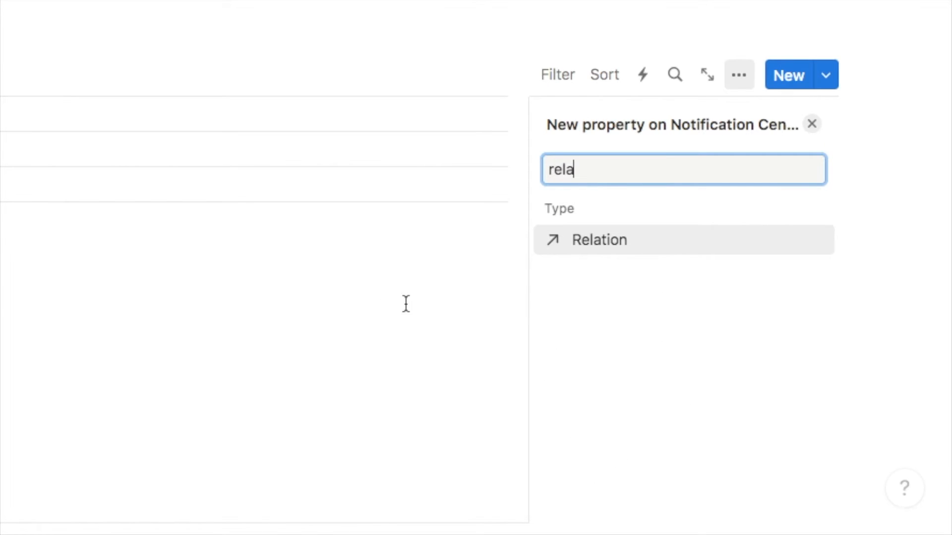
left_click(830, 404)
type("project")
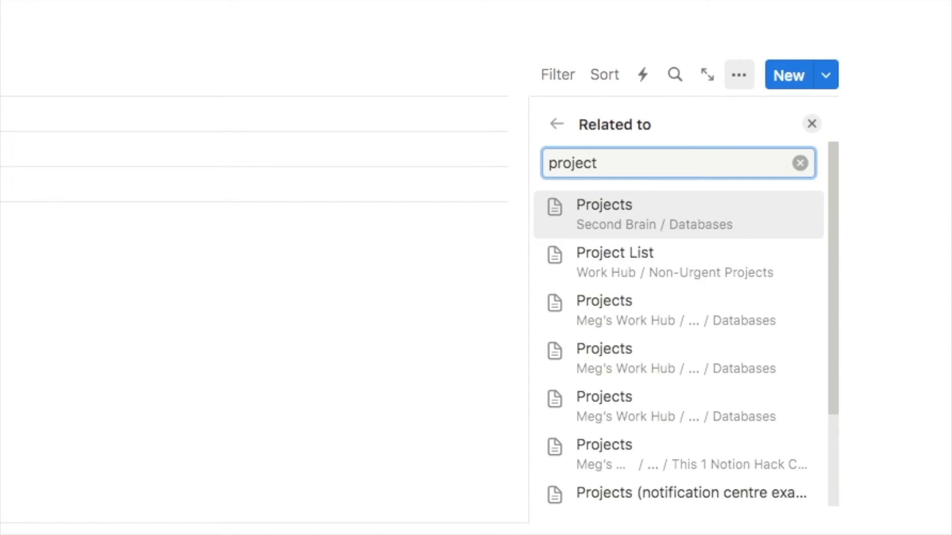
scroll(635, 389, "down", 3)
left_click(635, 390)
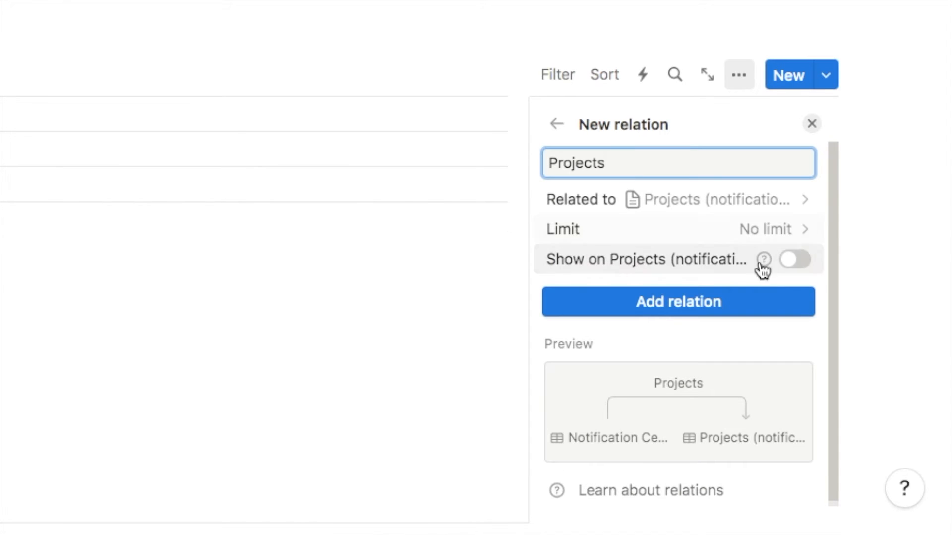
left_click(794, 262)
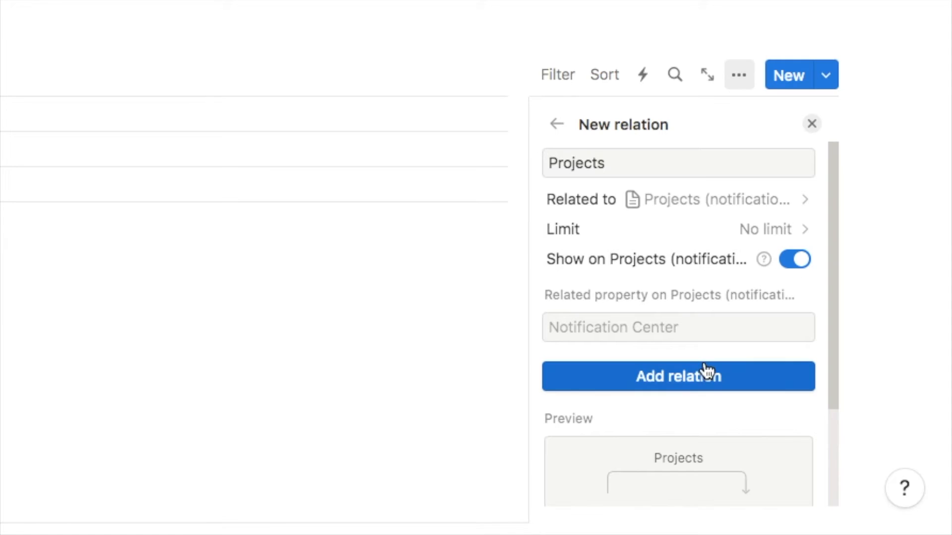
left_click(687, 382)
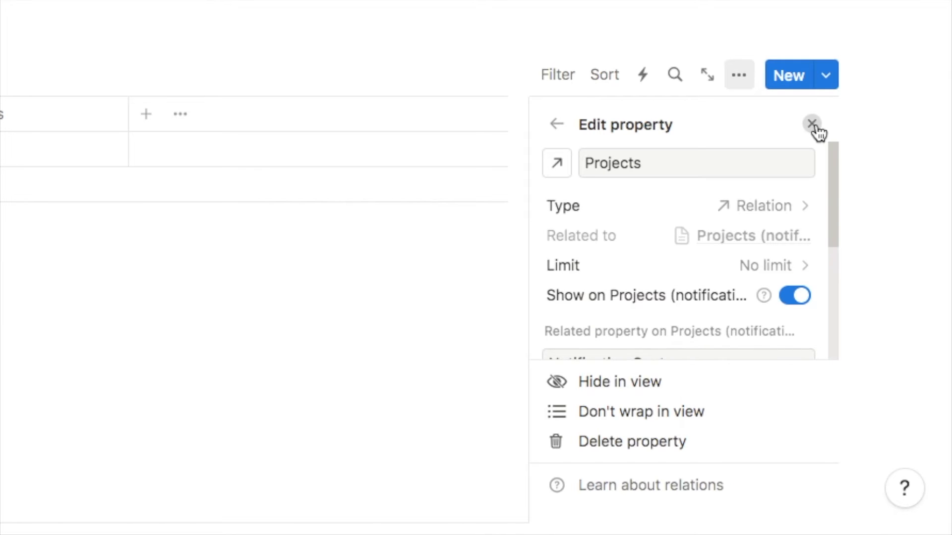
left_click(812, 124)
- Link the "Stretch & do workout" to-do to the "Today" page in its Notification Center property
scroll(127, 414, "up", 3)
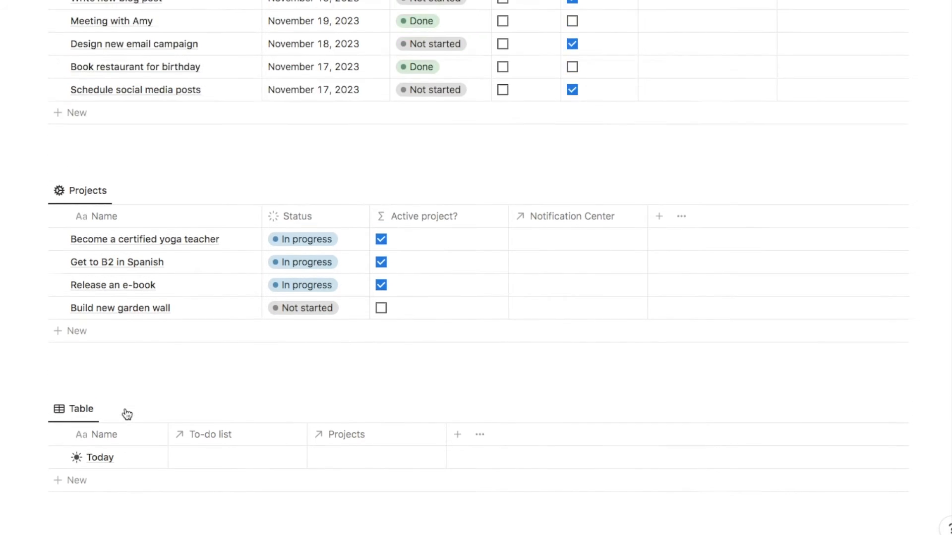
scroll(114, 311, "up", 3)
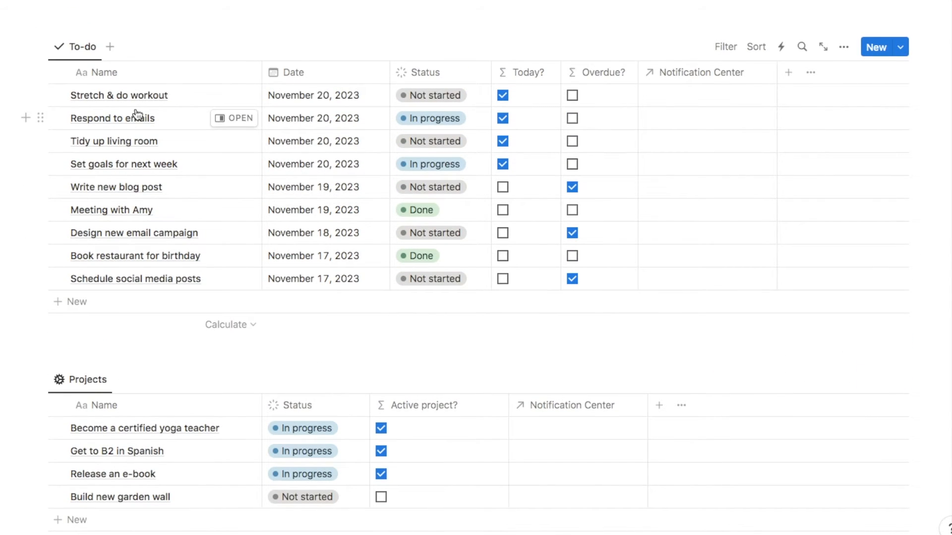
scroll(173, 146, "down", 4)
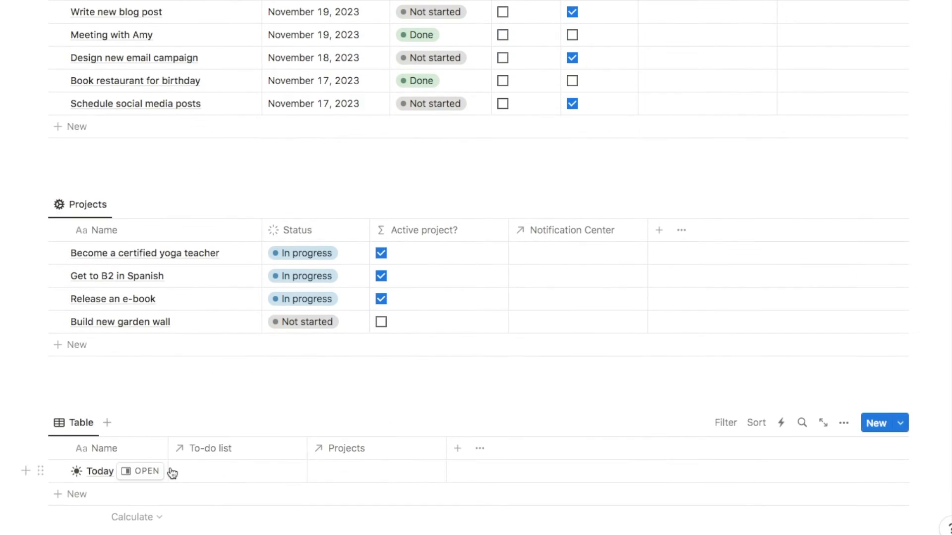
scroll(222, 477, "up", 3)
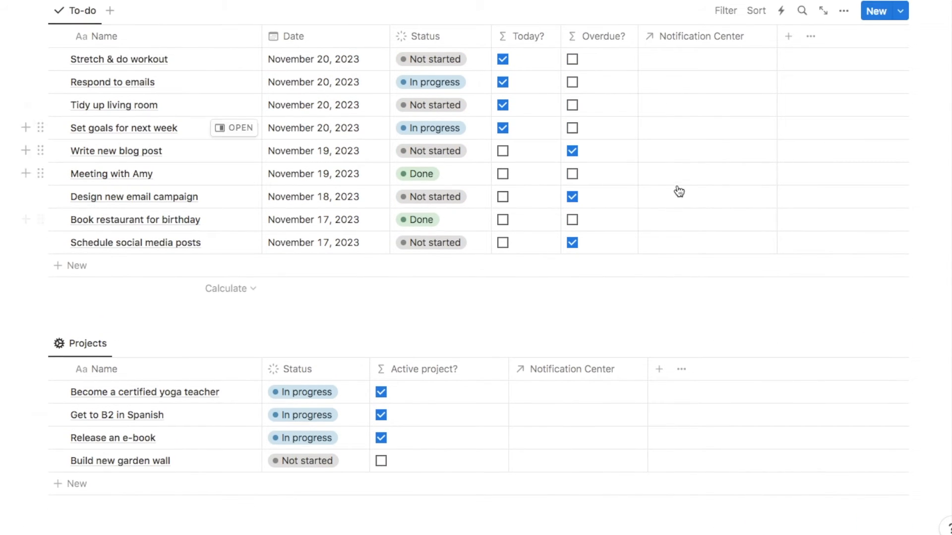
left_click(675, 59)
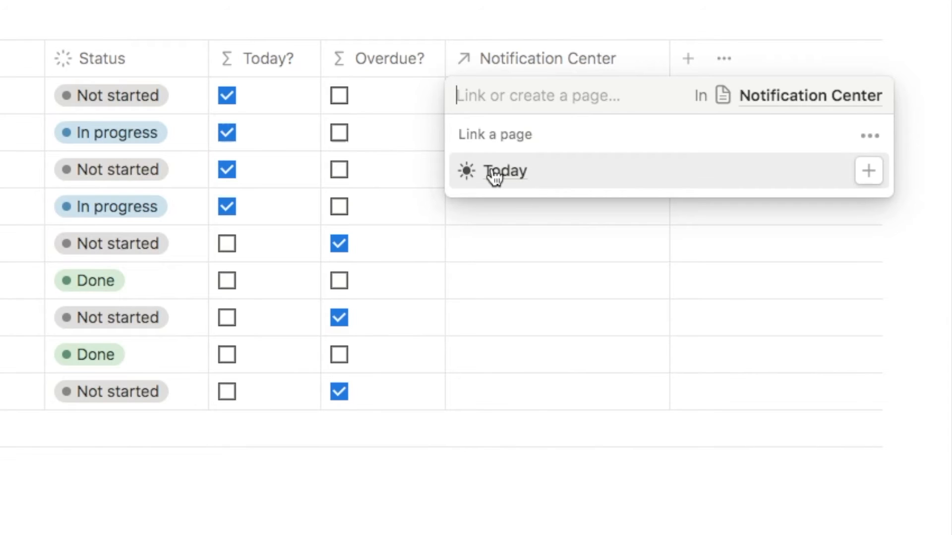
left_click(521, 180)
key("Escape")
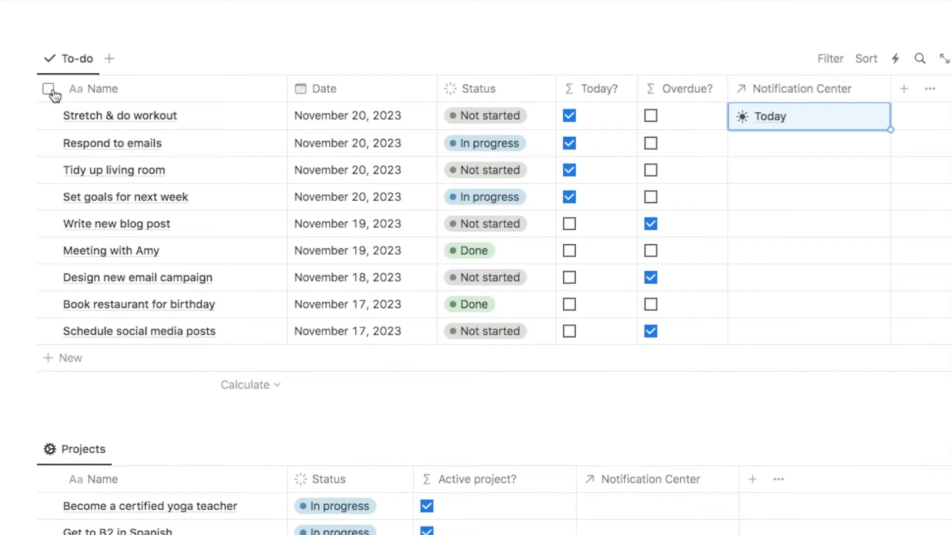
- Select all nine to-dos and link them to the "Today" page in the Notification Center property in bulk
left_click(50, 92)
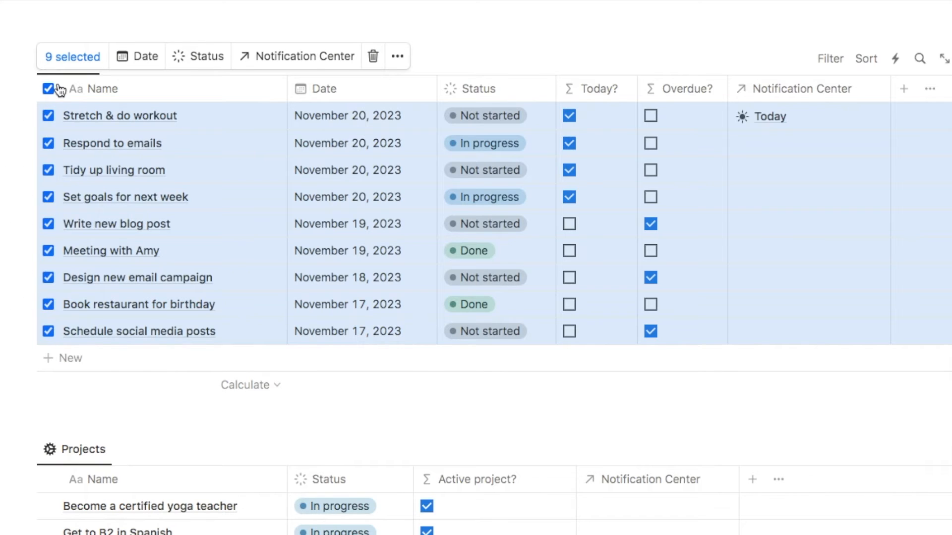
left_click(294, 58)
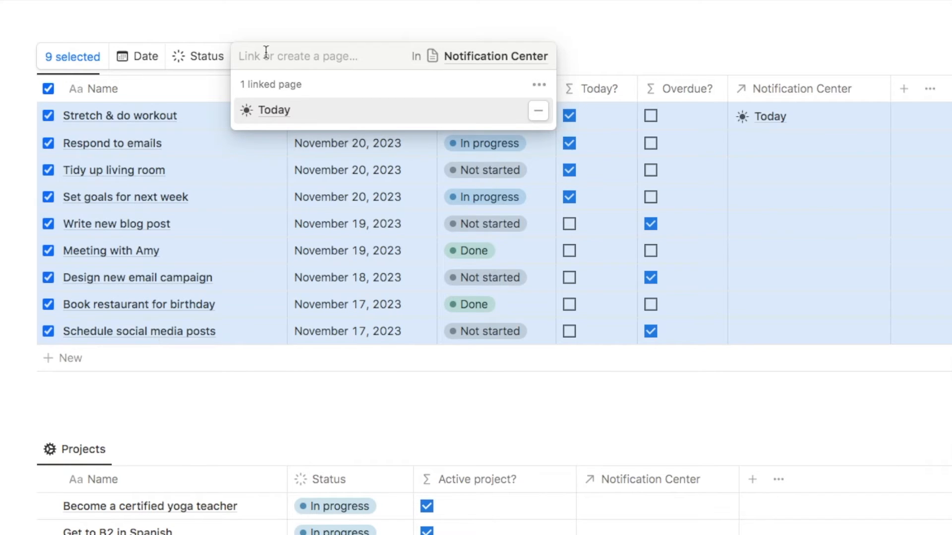
left_click(274, 110)
key("Escape")
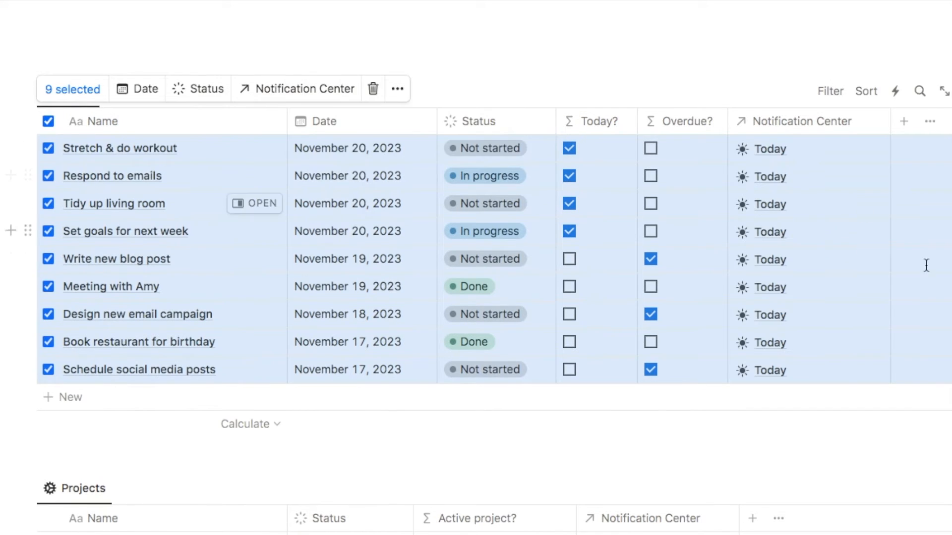
key("Escape")
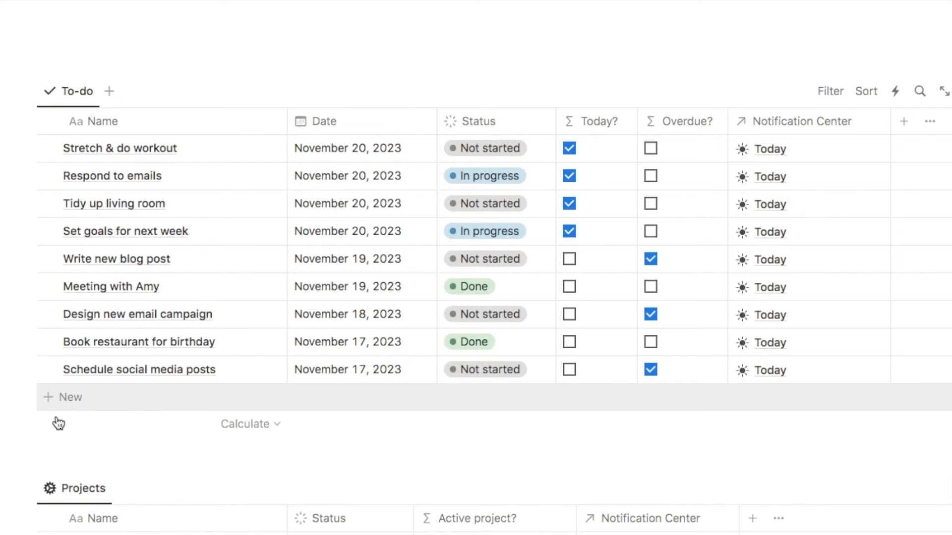
left_click(67, 399)
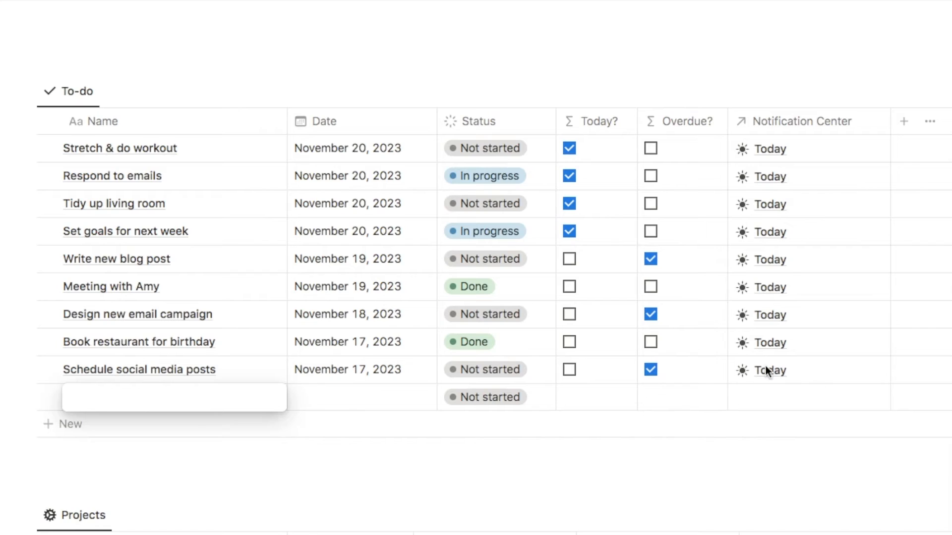
key("Escape")
key("super+z")
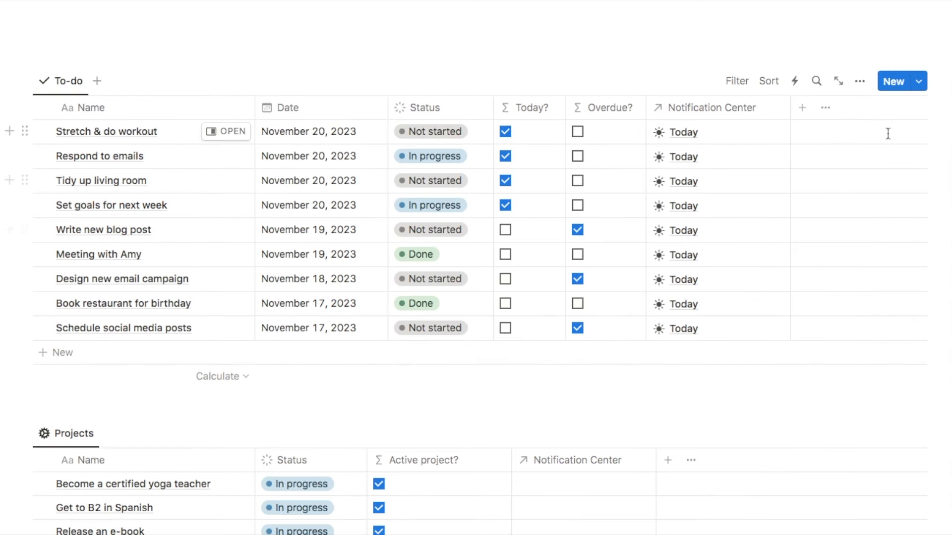
- Create an untitled template for the to-do database with its Notification Center property linked to "Today"
left_click(920, 84)
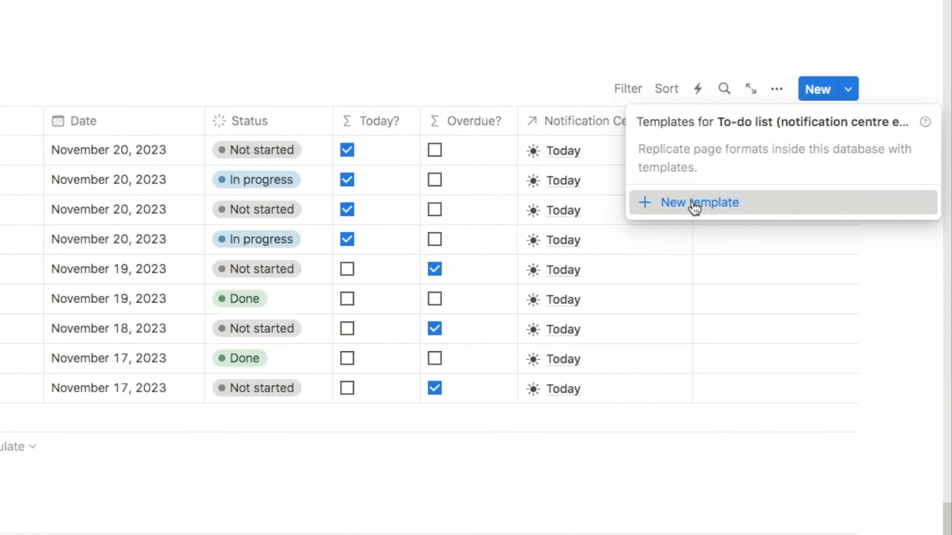
left_click(789, 174)
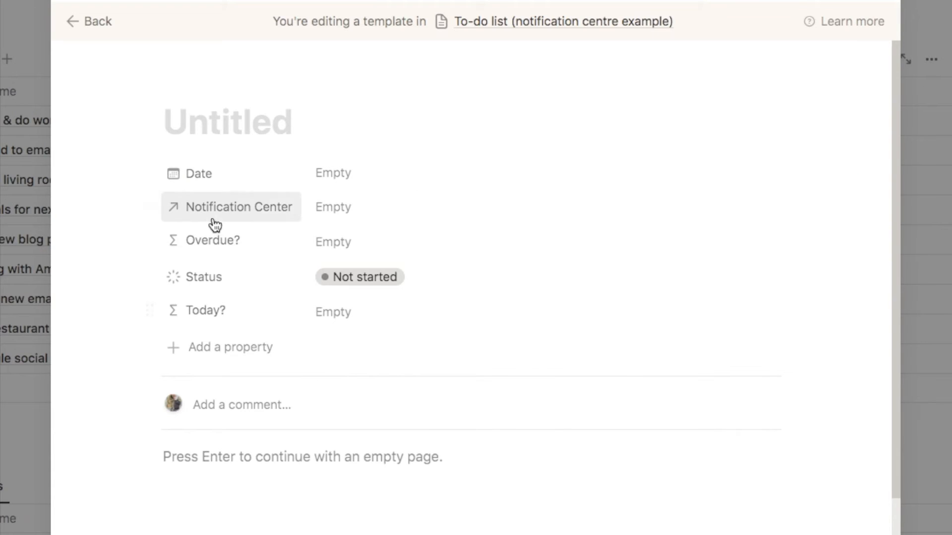
left_click(325, 213)
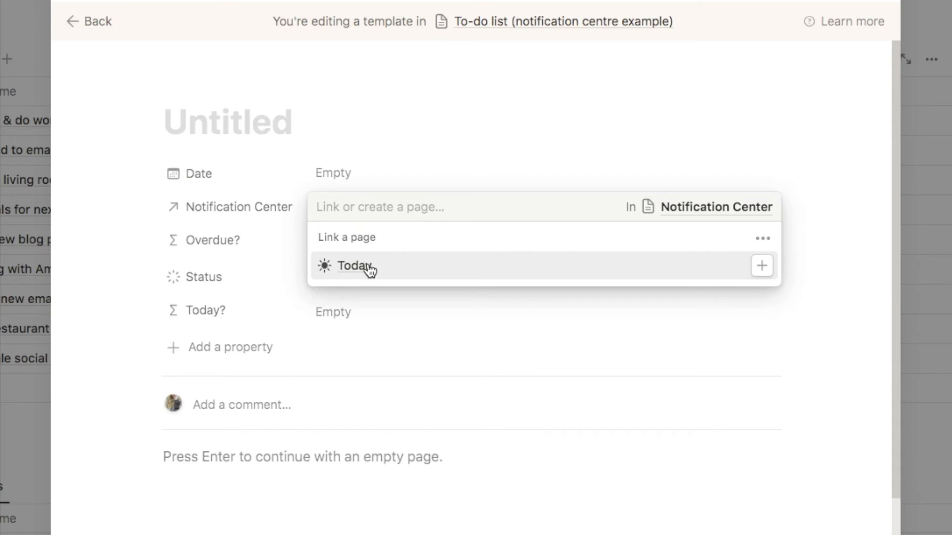
left_click(351, 273)
left_click(267, 127)
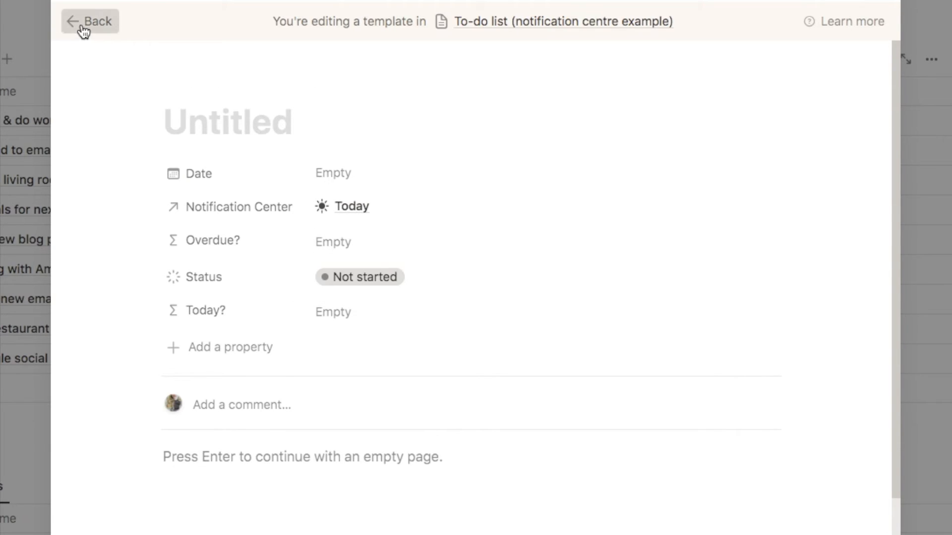
left_click(80, 23)
- Make the untitled template the default for all views of the to-do database and try it with a new row
left_click(848, 67)
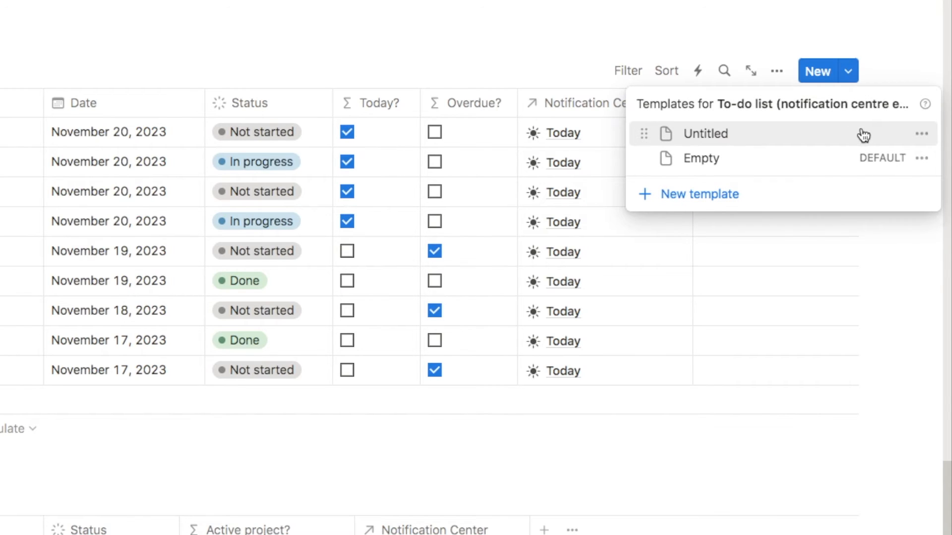
left_click(921, 134)
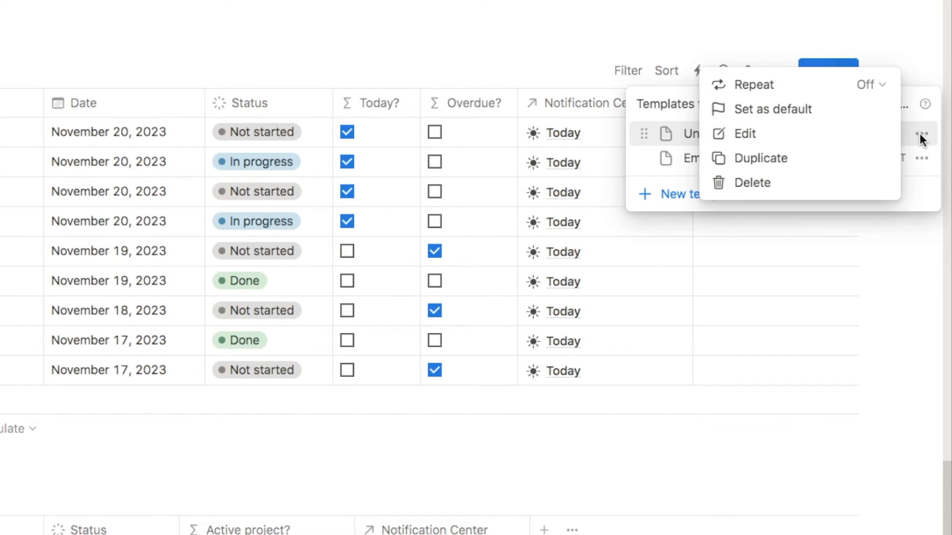
left_click(780, 118)
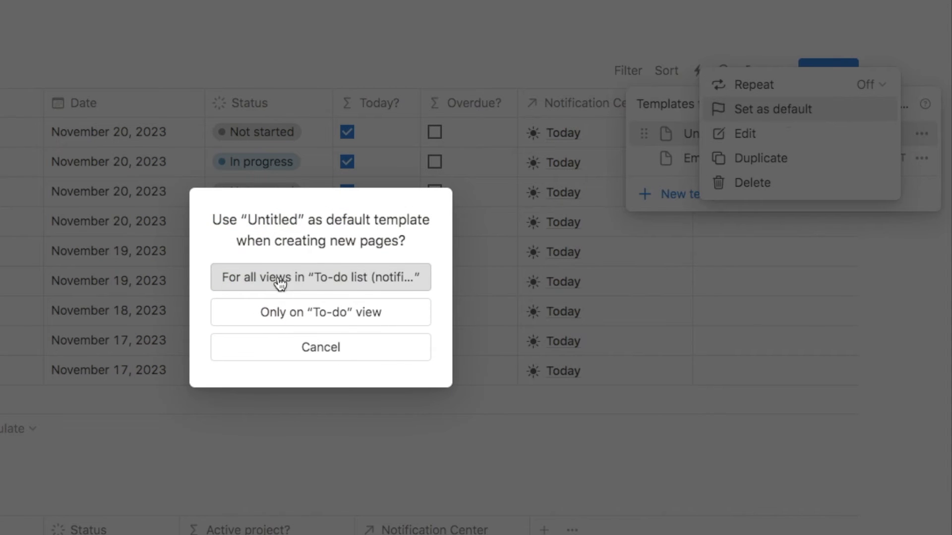
left_click(344, 280)
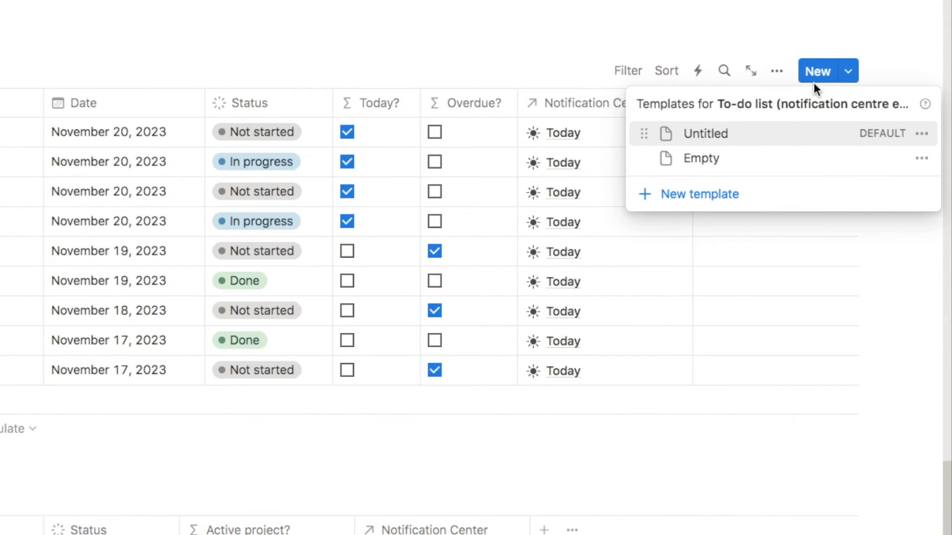
left_click(907, 44)
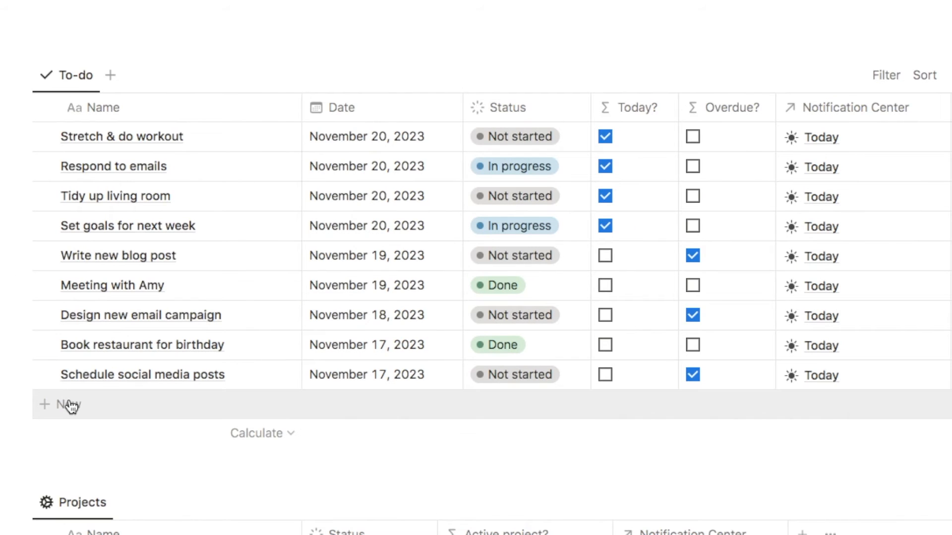
left_click(70, 404)
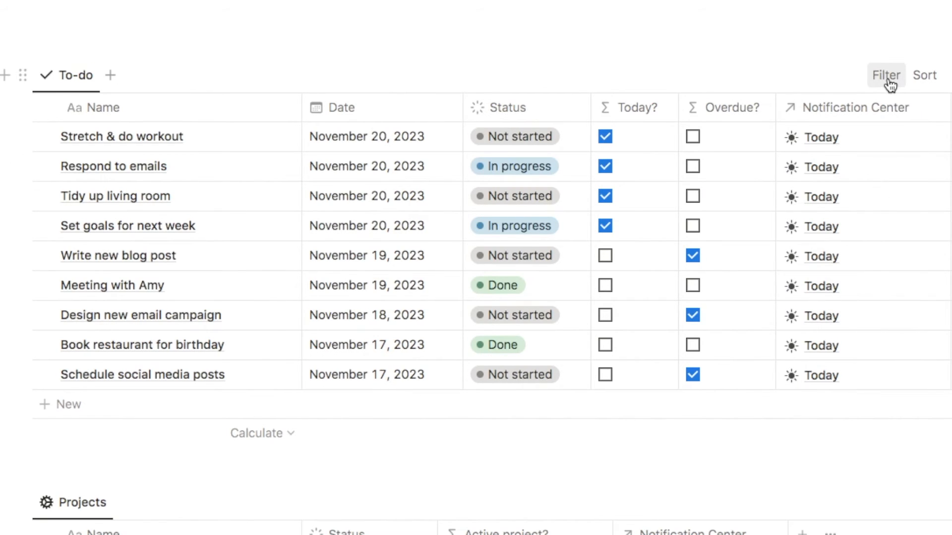
- Filter the To-do view to items whose Notification Center relation contains "Today"
left_click(887, 78)
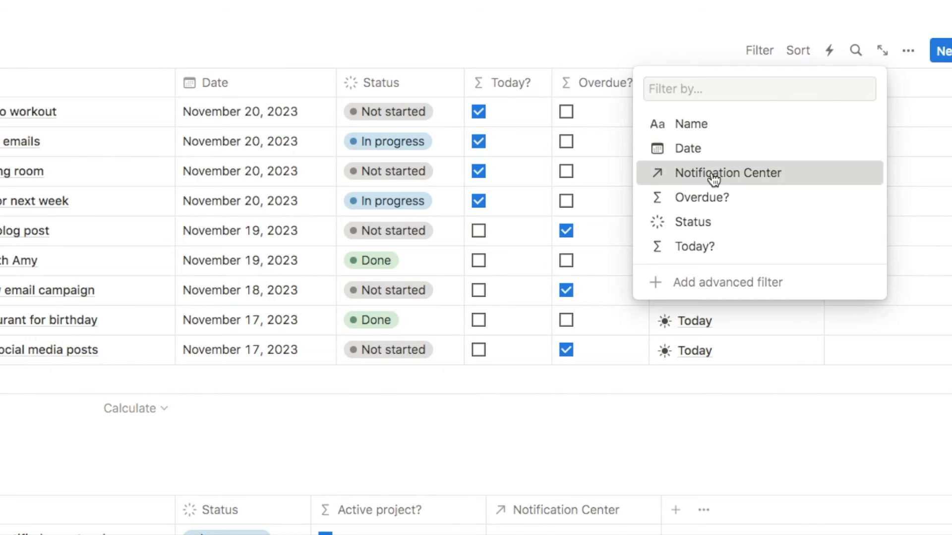
left_click(714, 175)
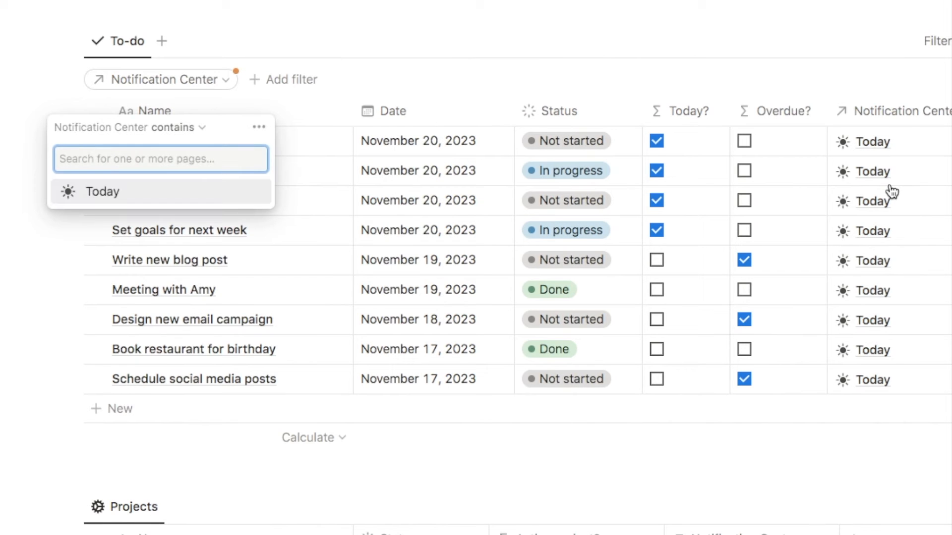
left_click(102, 192)
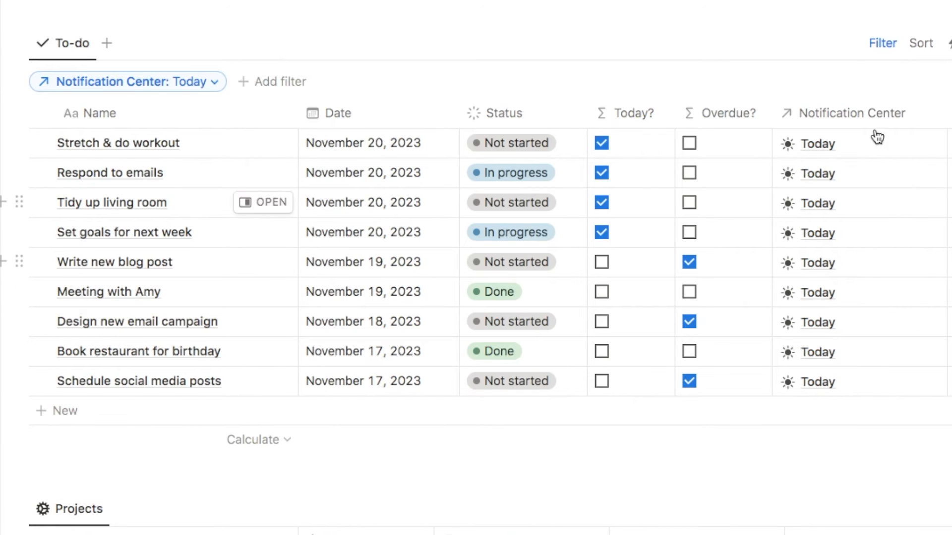
scroll(717, 223, "down", 5)
scroll(716, 223, "down", 1)
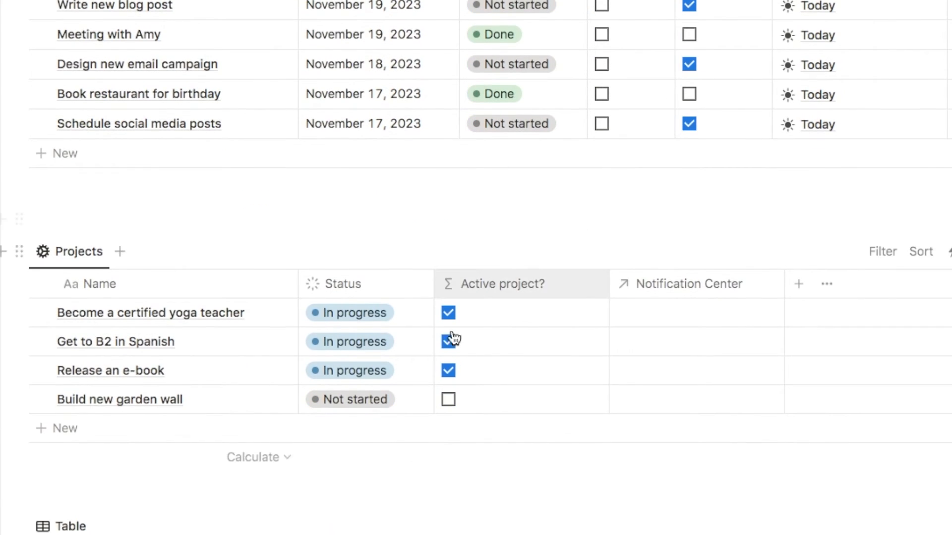
scroll(144, 297, "down", 1)
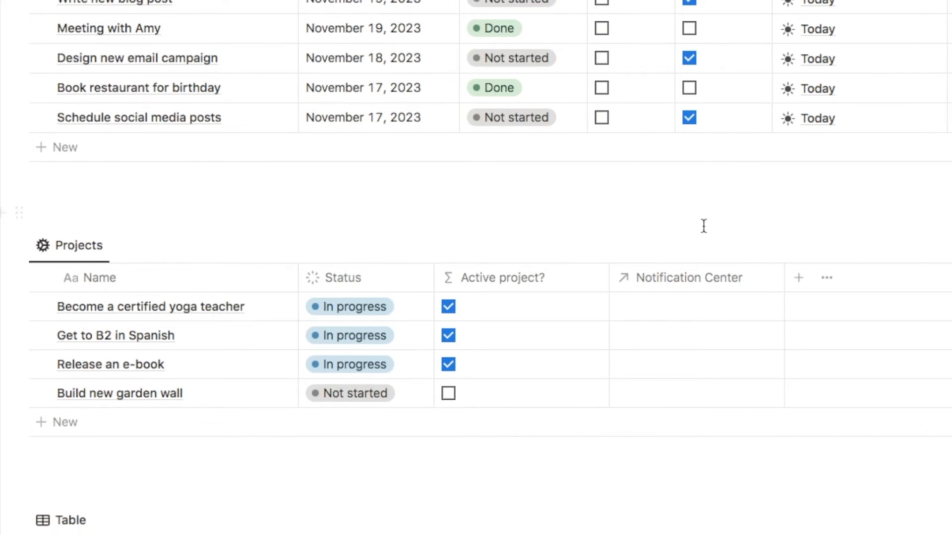
- Select all four projects and link them to the "Today" page in the Notification Center property in bulk
left_click(41, 278)
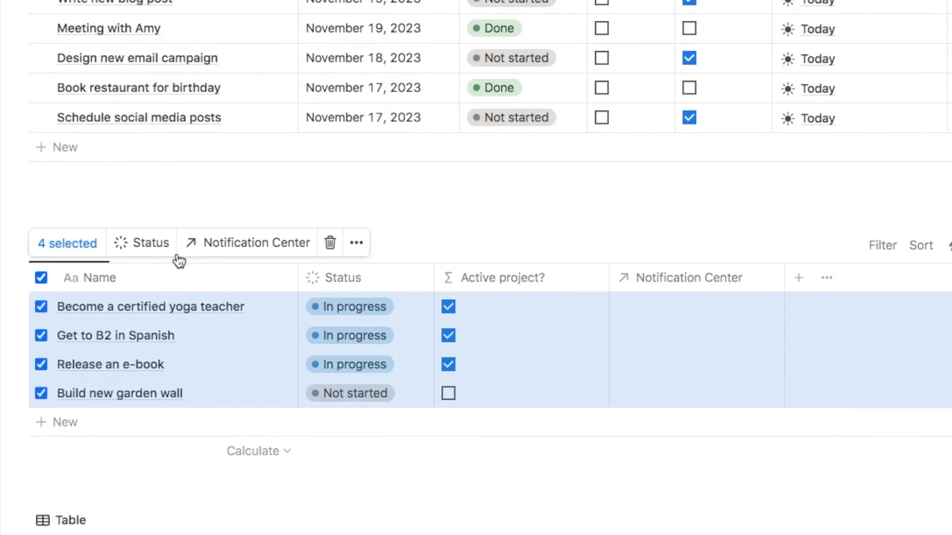
left_click(245, 243)
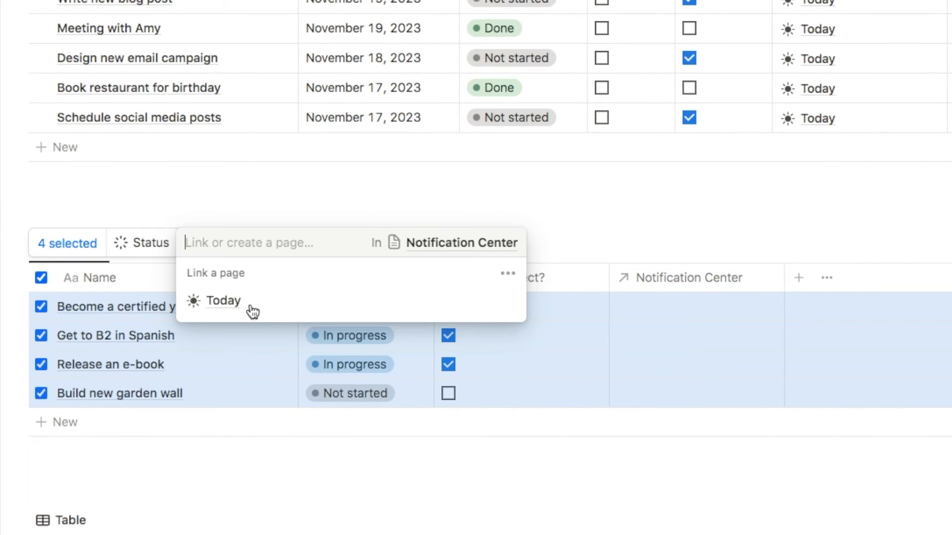
left_click(223, 301)
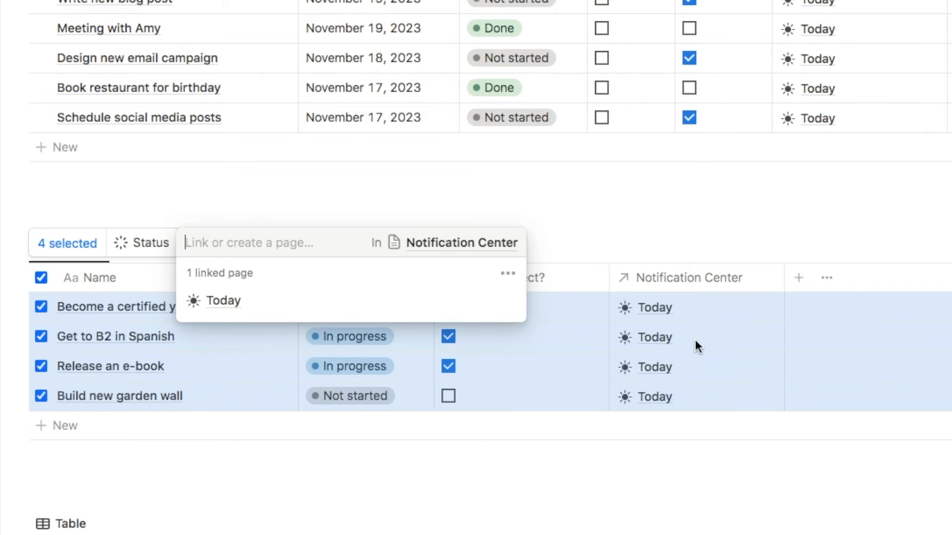
left_click(930, 238)
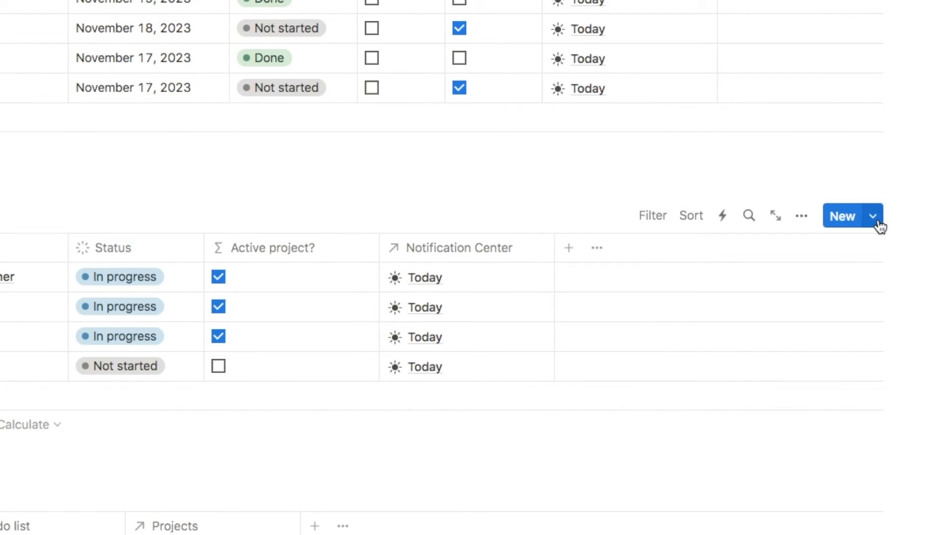
- Create an untitled template for the Projects database with its Notification Center property linked to "Today"
left_click(875, 219)
left_click(732, 327)
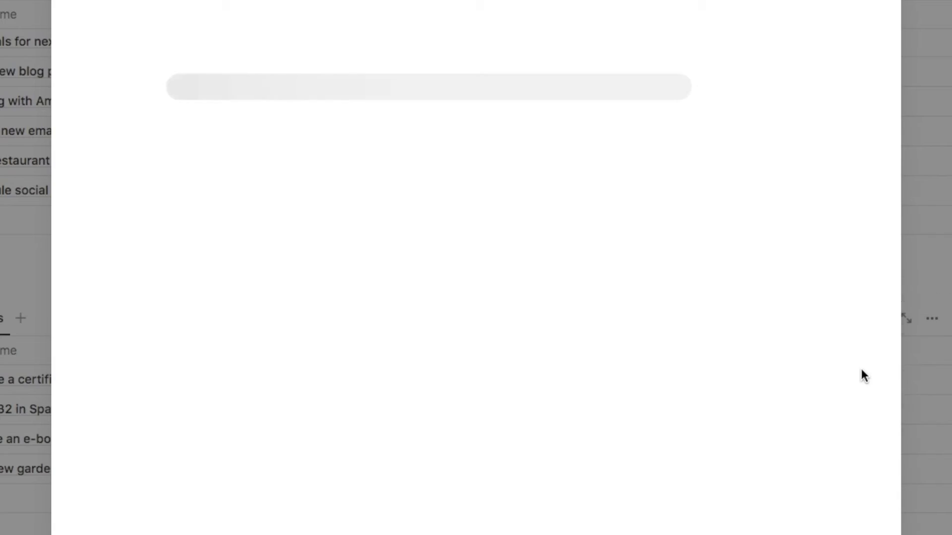
left_click(346, 224)
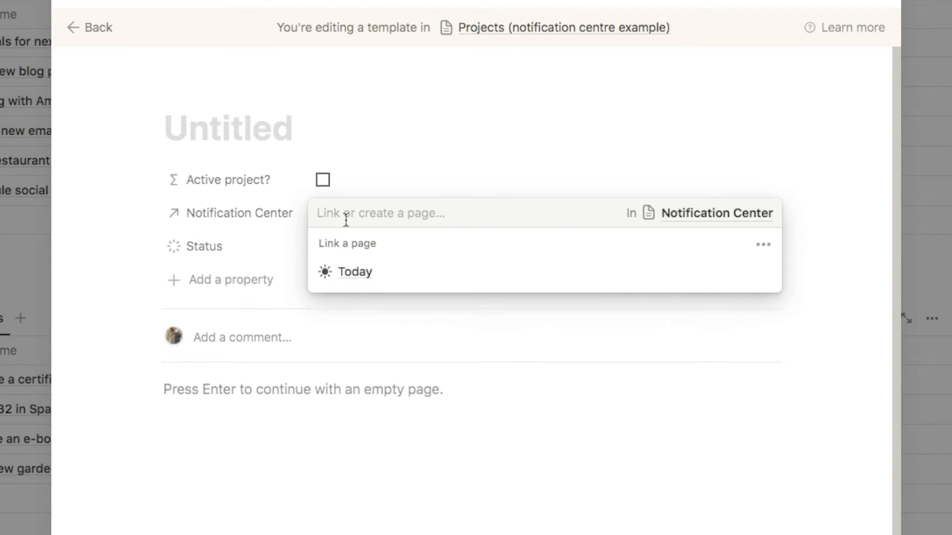
left_click(347, 274)
key("Escape")
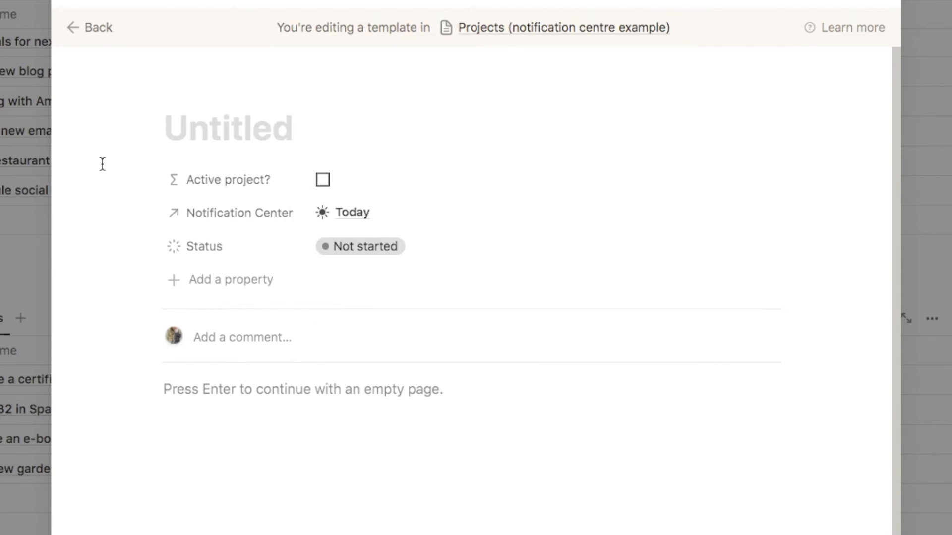
key("Escape")
- Make the untitled template the default for the Projects database
left_click(921, 217)
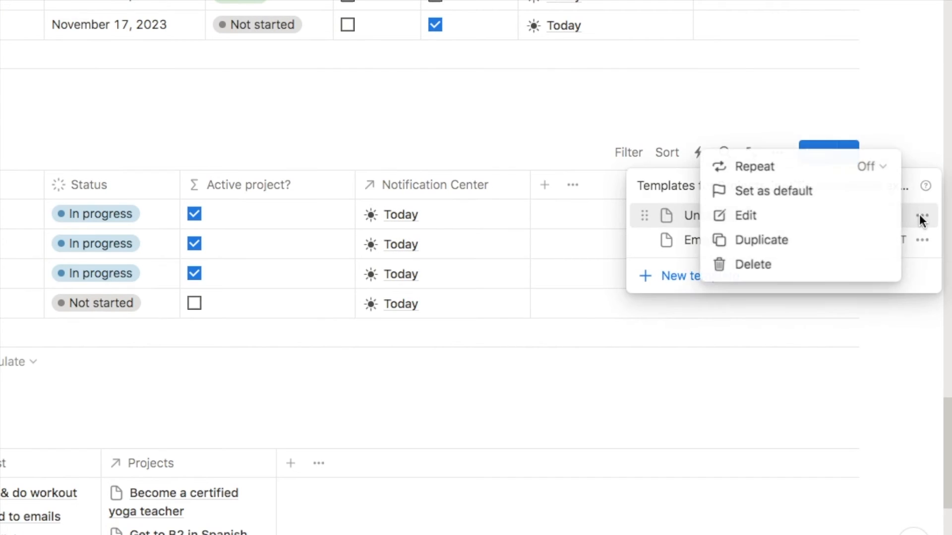
left_click(768, 194)
left_click(272, 201)
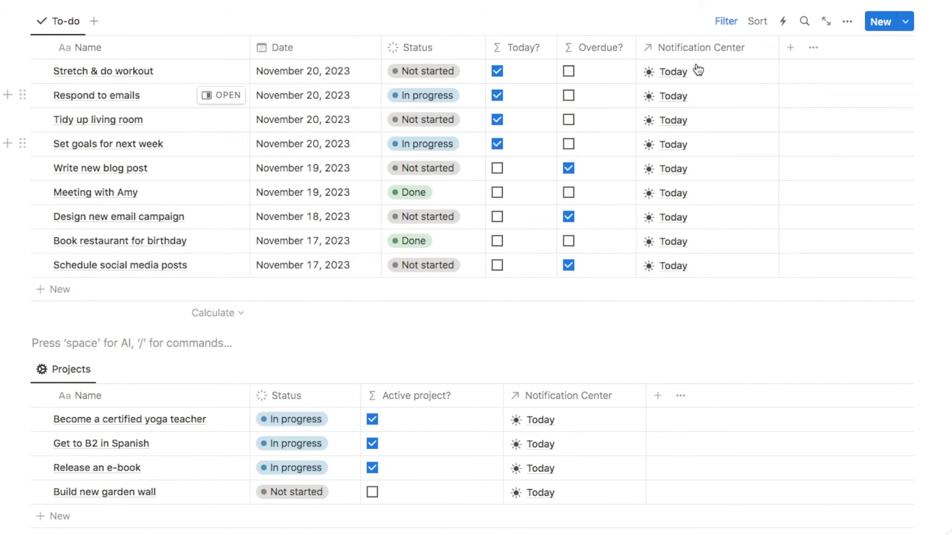
- Hide the Notification Center property in both the To-do and Projects views
left_click(678, 47)
left_click(664, 201)
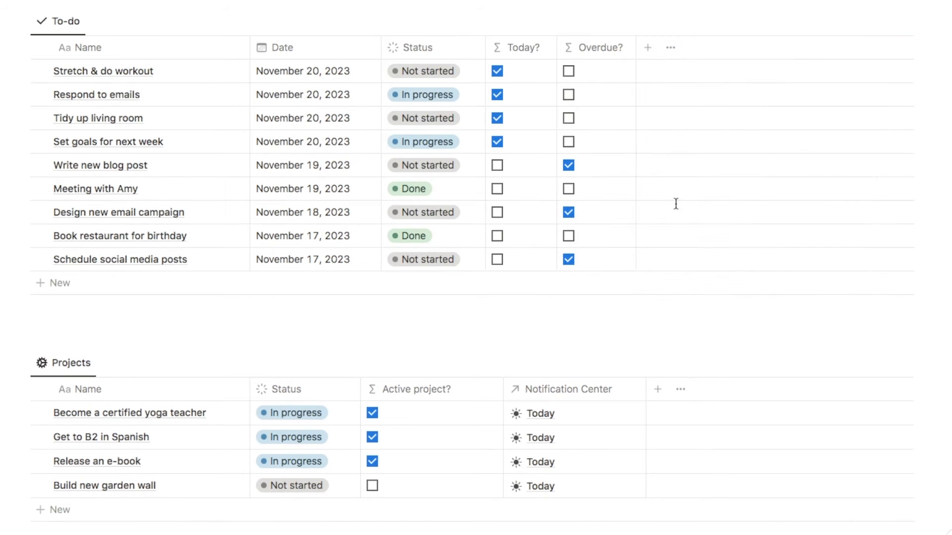
left_click(539, 391)
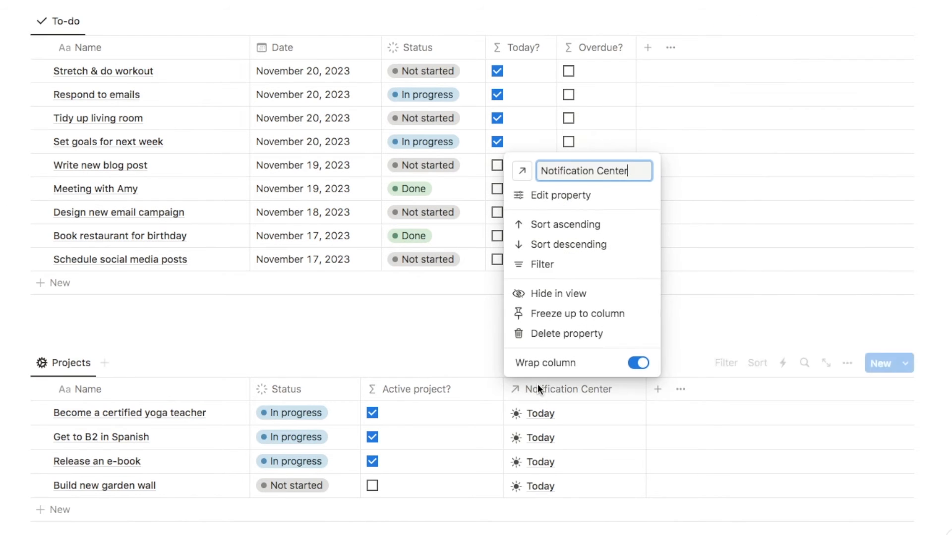
left_click(559, 299)
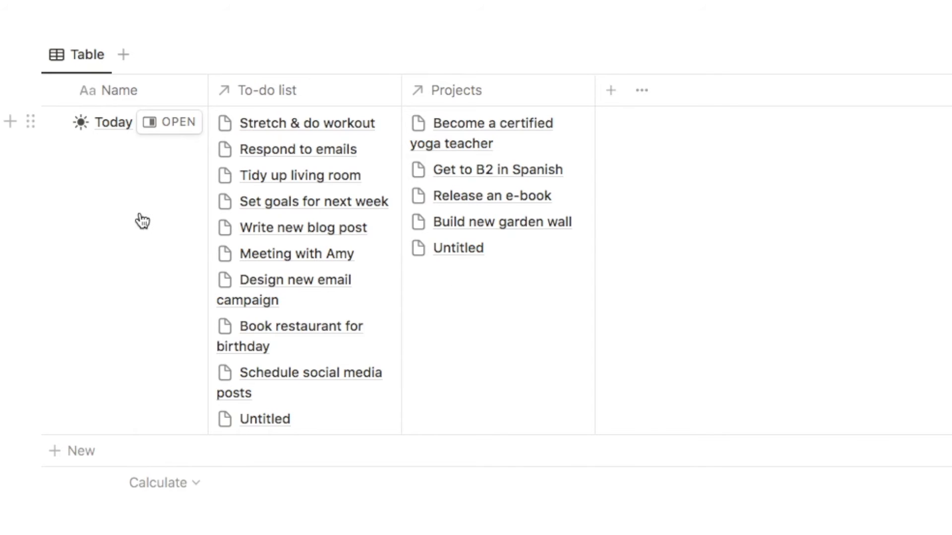
- Hide the To-do list and Projects relation properties in the Notification Center table
left_click(255, 95)
left_click(257, 299)
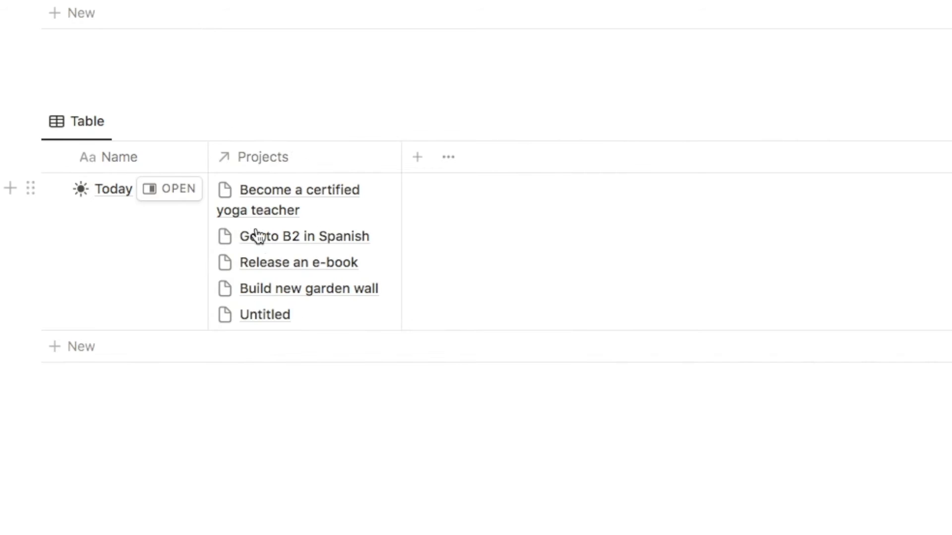
left_click(310, 161)
left_click(270, 367)
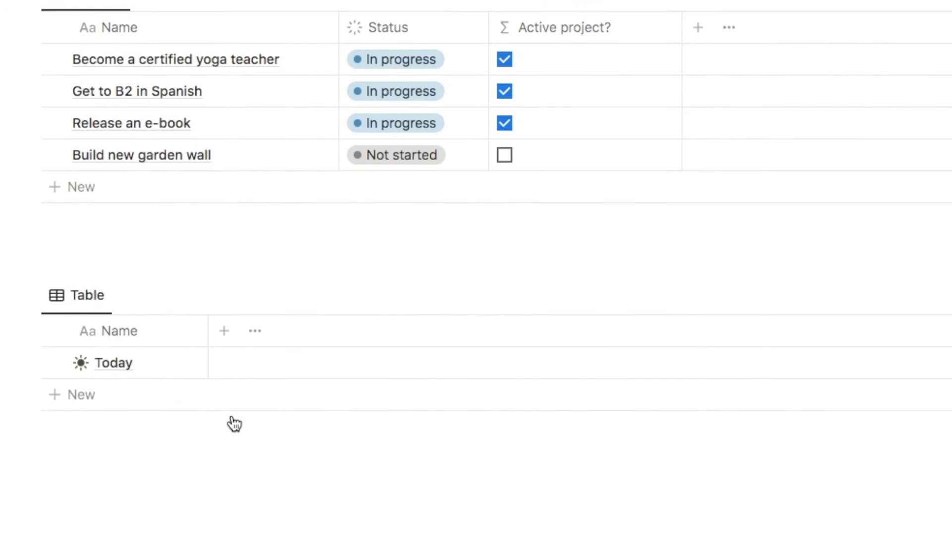
- Add a rollup property named "Today's Tasks" to the Notification Center table
scroll(231, 415, "up", 3)
scroll(232, 416, "up", 5)
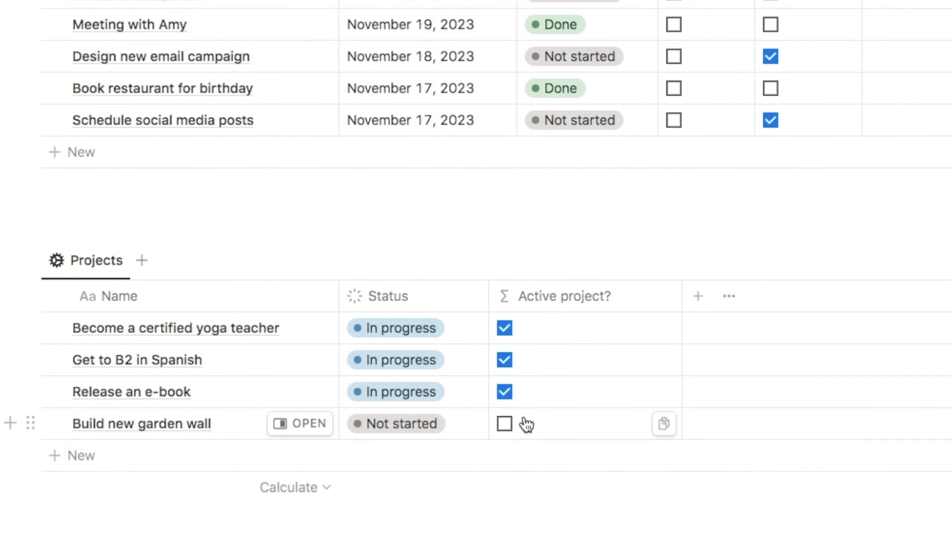
scroll(523, 423, "up", 4)
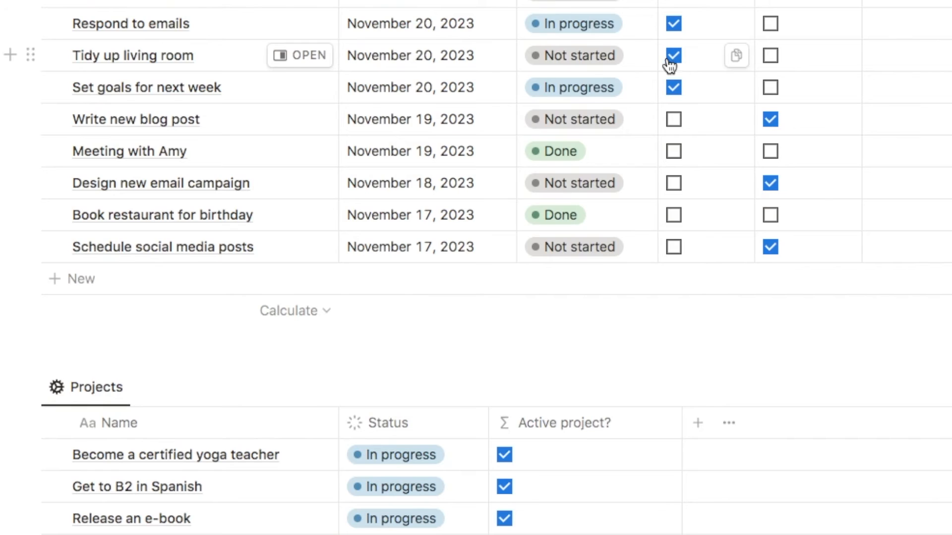
scroll(472, 155, "down", 9)
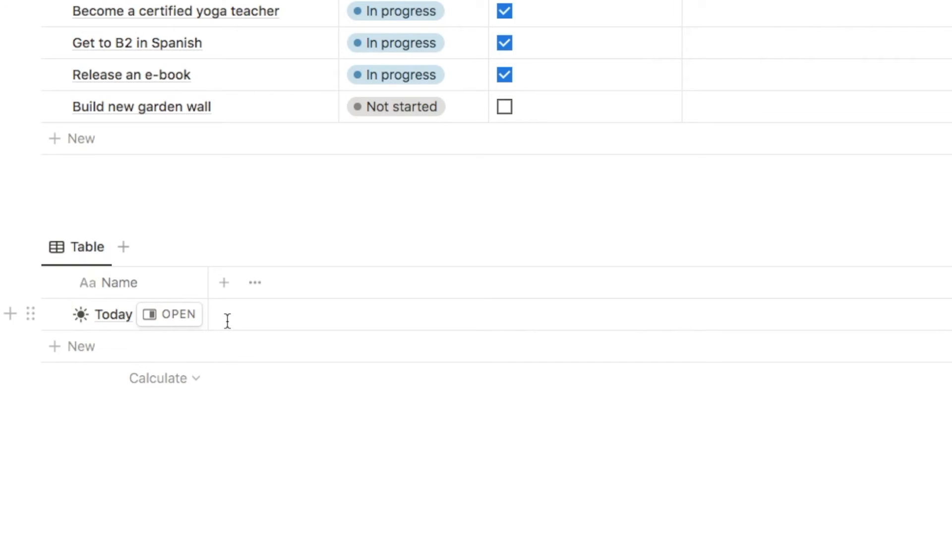
left_click(224, 283)
type("roll")
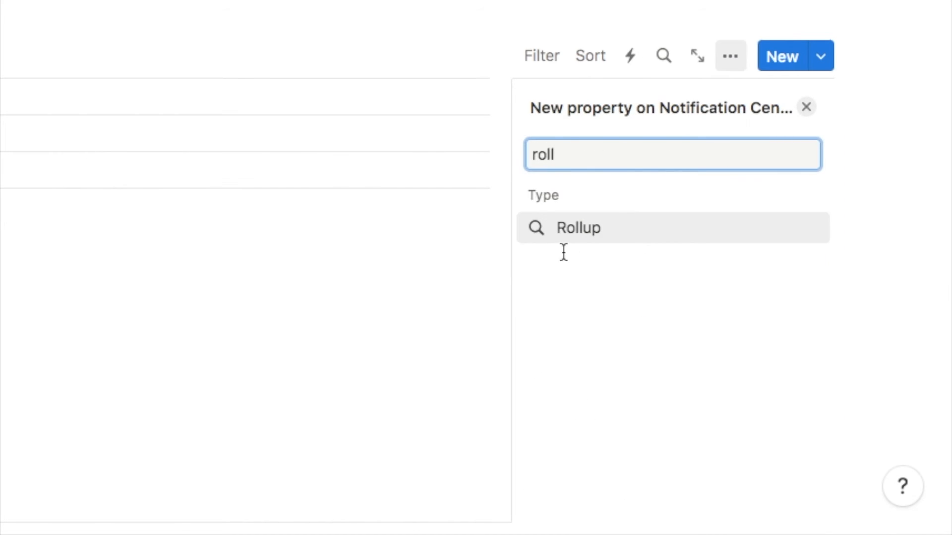
left_click(585, 232)
type("Today's Tasks")
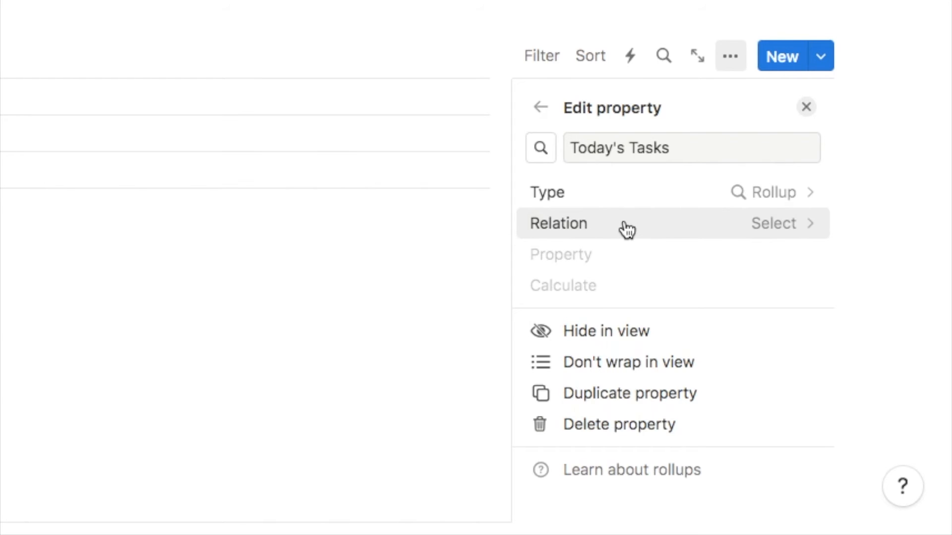
- Set the Today's Tasks rollup to use the To-do list relation, the "Today?" property and the Checked calculation
left_click(583, 228)
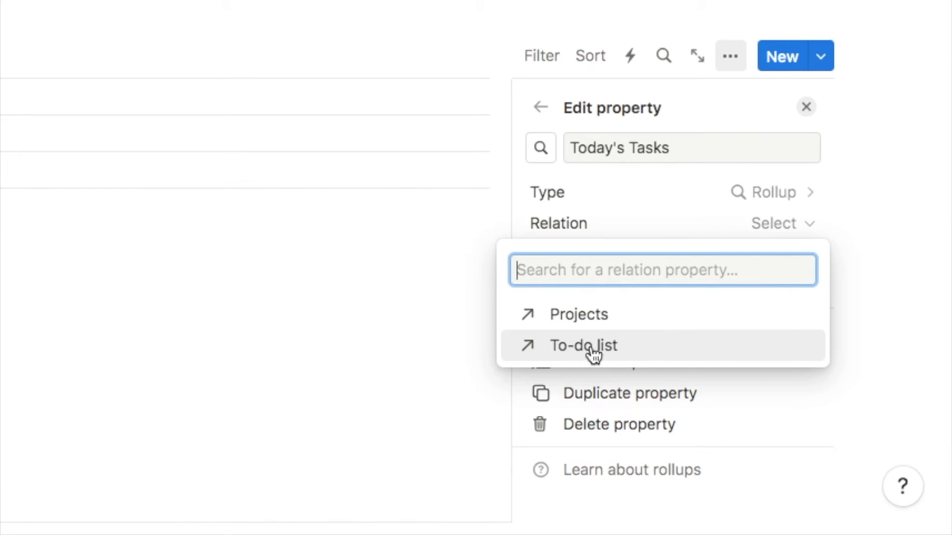
left_click(593, 352)
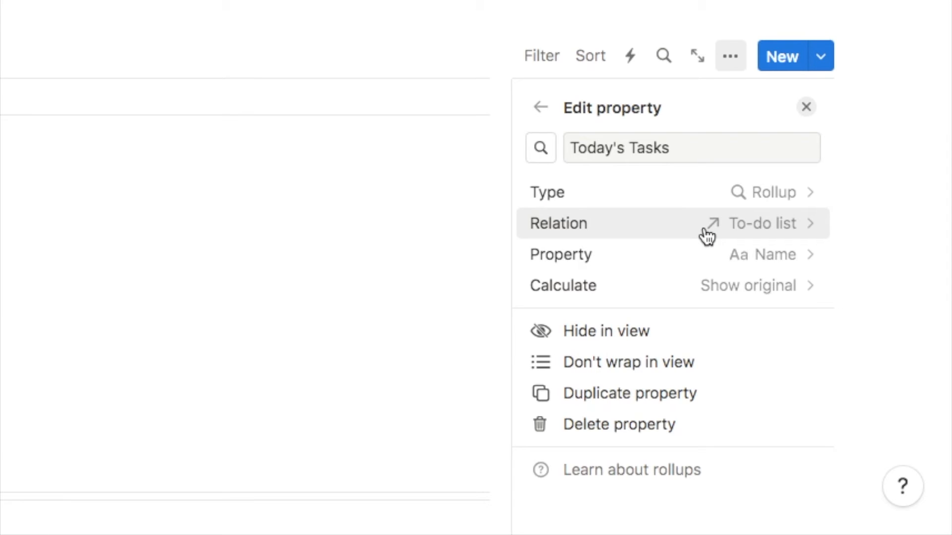
left_click(590, 259)
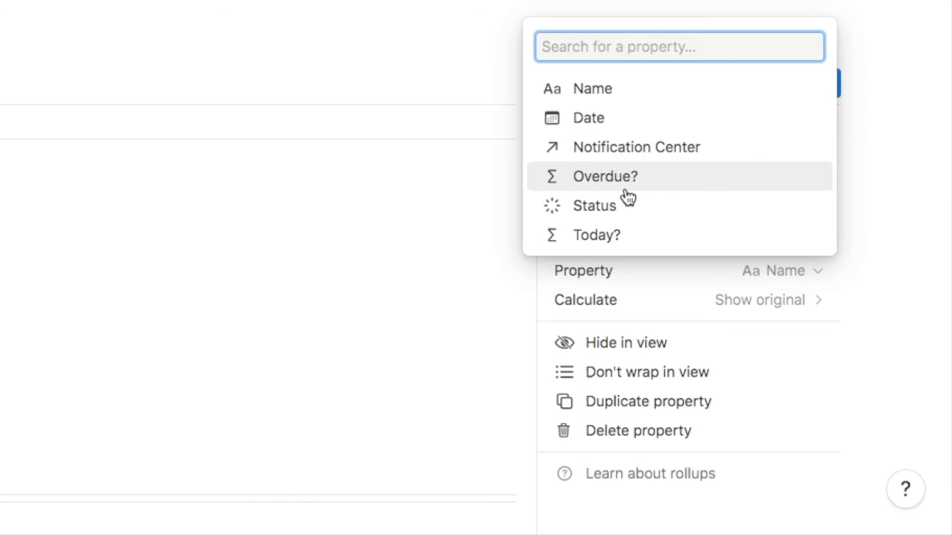
left_click(603, 243)
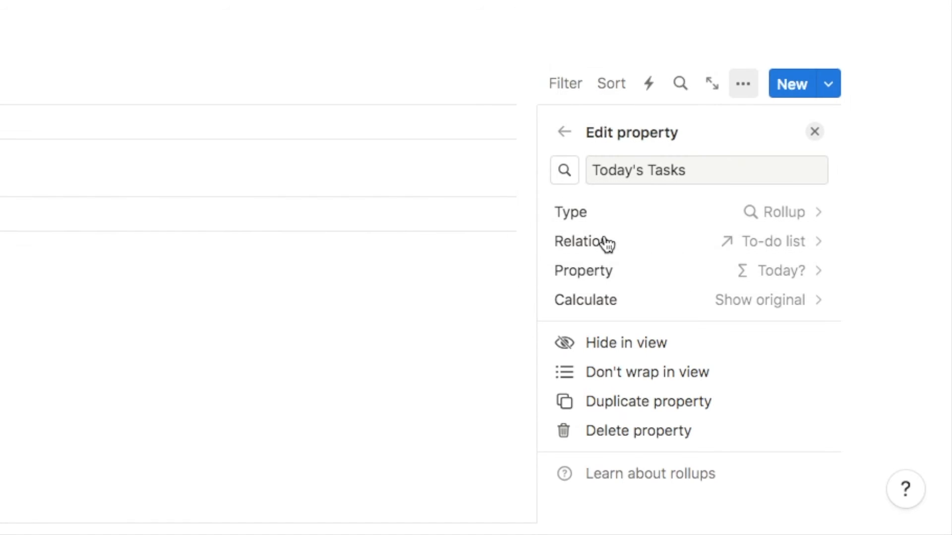
left_click(606, 305)
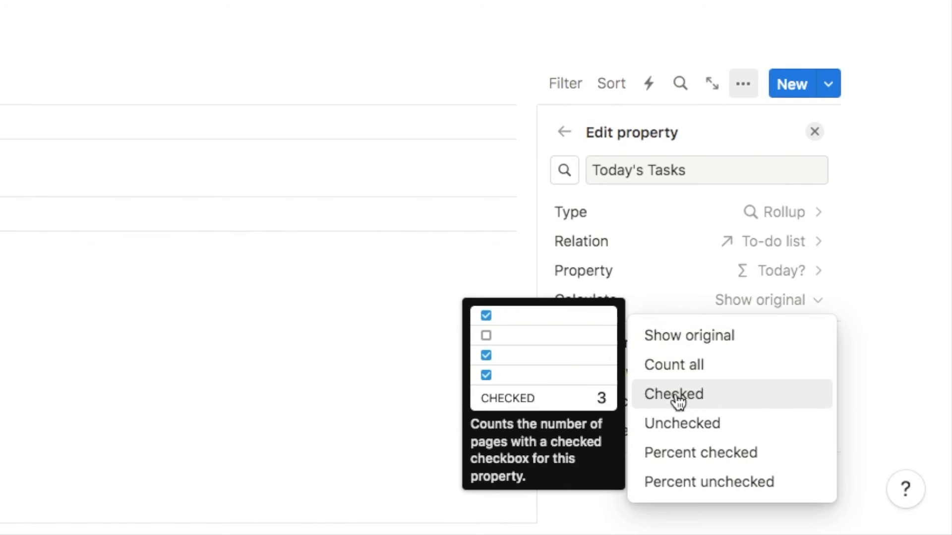
left_click(662, 400)
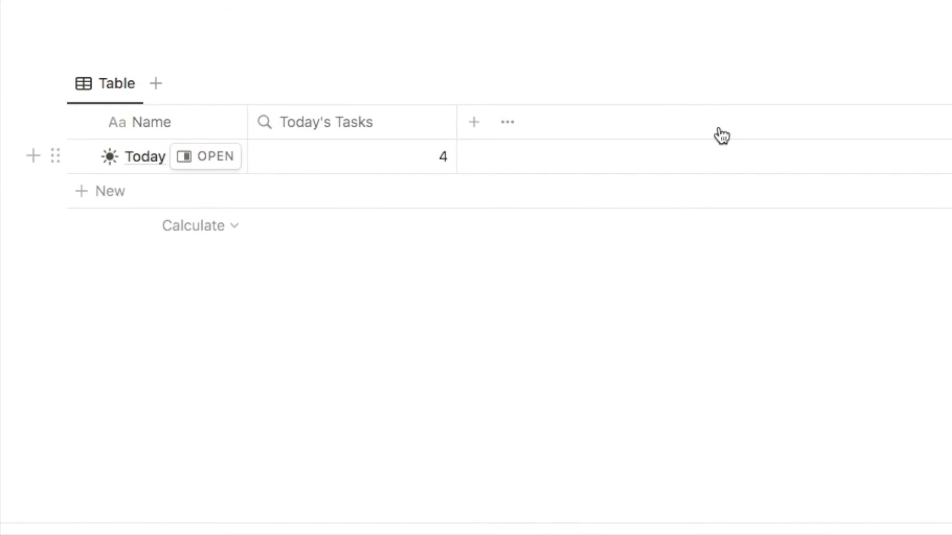
- Add a second rollup property named "Overdue tasks" to the Notification Center table
scroll(282, 454, "up", 6)
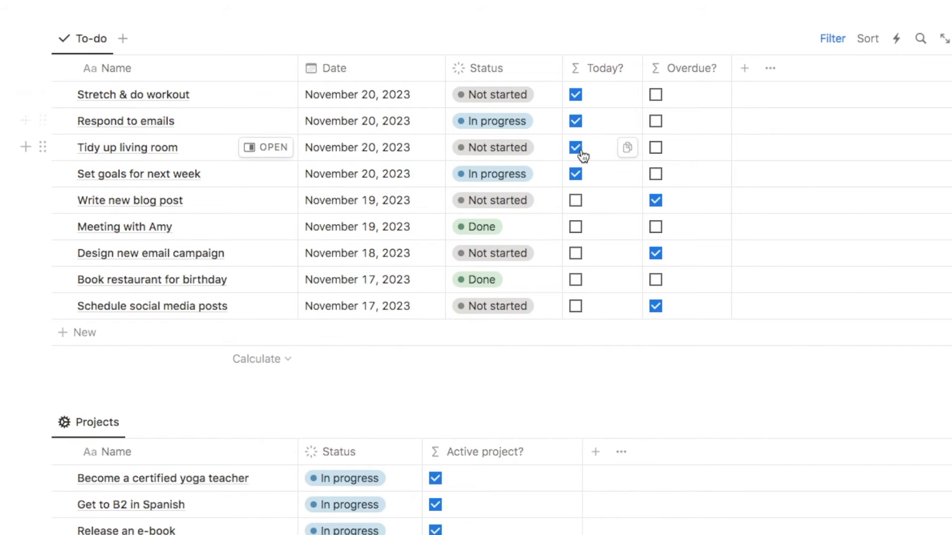
scroll(347, 313, "down", 3)
scroll(331, 318, "down", 3)
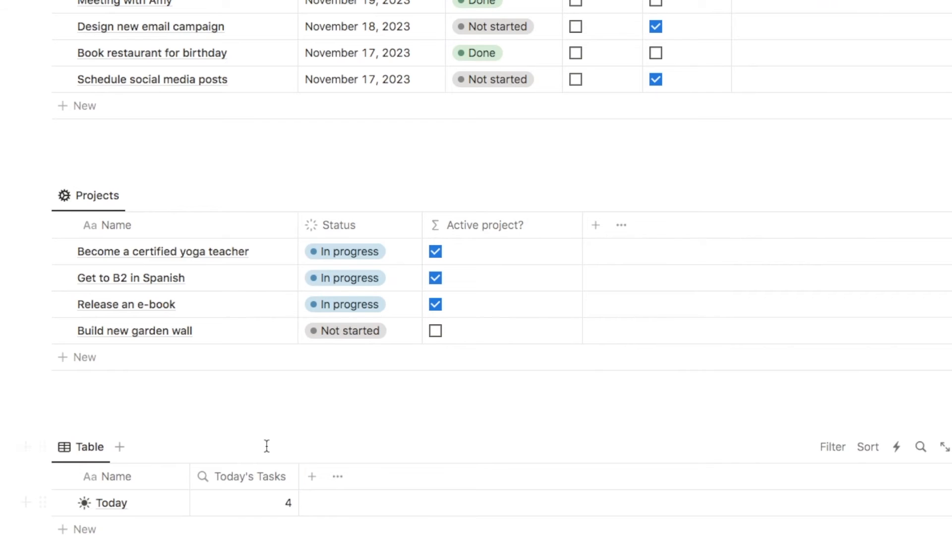
scroll(267, 446, "up", 5)
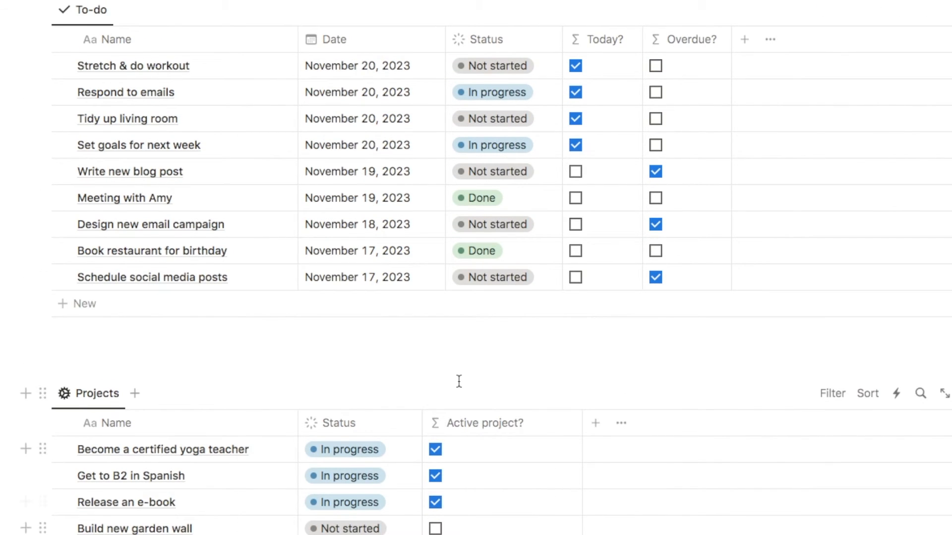
scroll(457, 382, "down", 2)
scroll(459, 380, "down", 5)
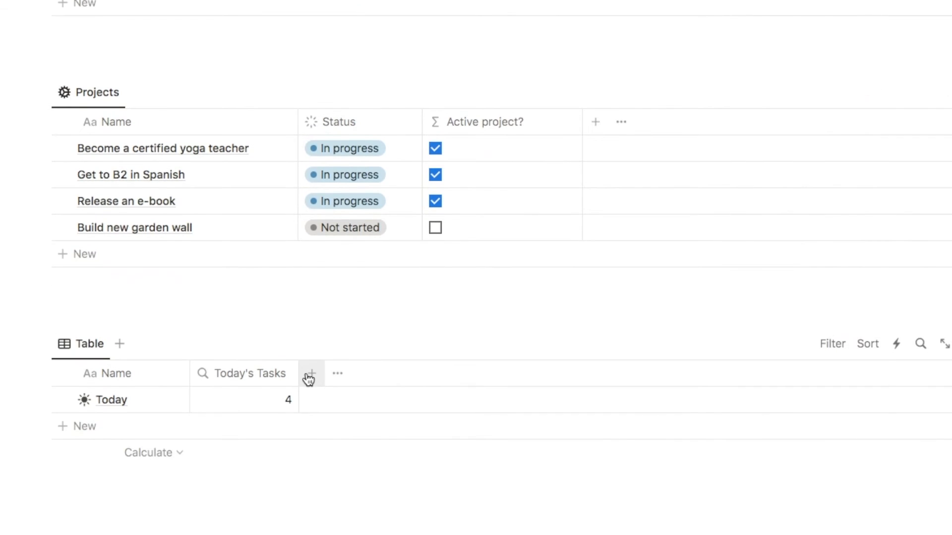
left_click(312, 380)
type("roll")
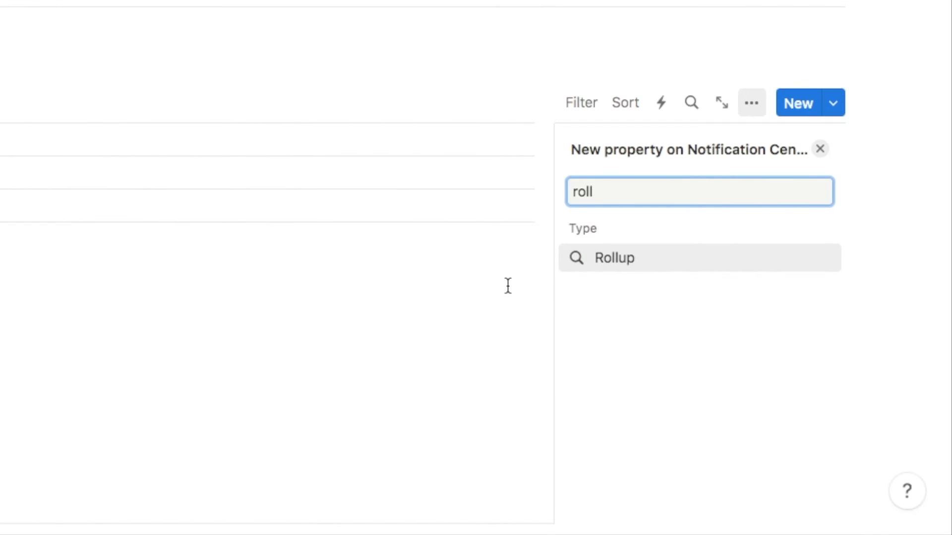
left_click(638, 264)
key("BackSpace")
type("Overdue tas")
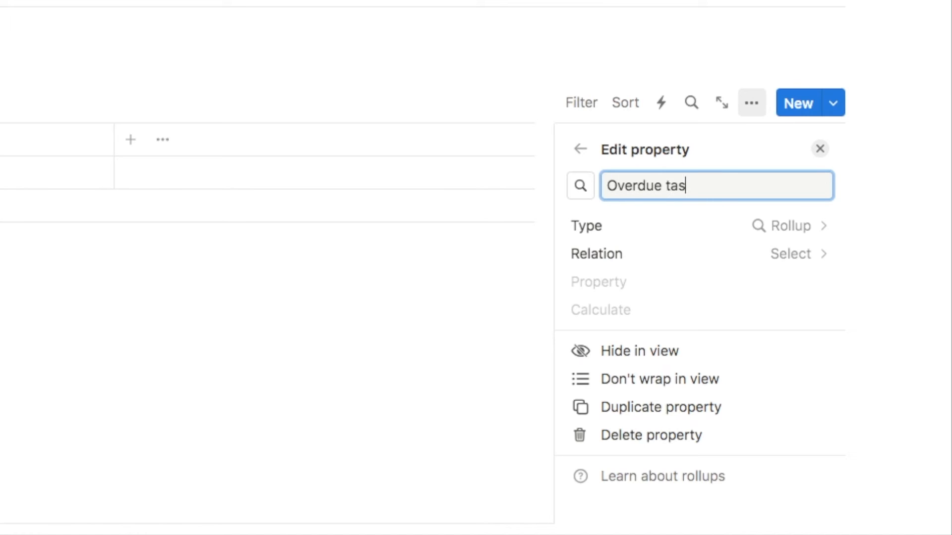
type("ks")
- Set the Overdue tasks rollup to use the To-do list relation, the "Overdue?" property and the Checked calculation, and narrow its column
left_click(655, 252)
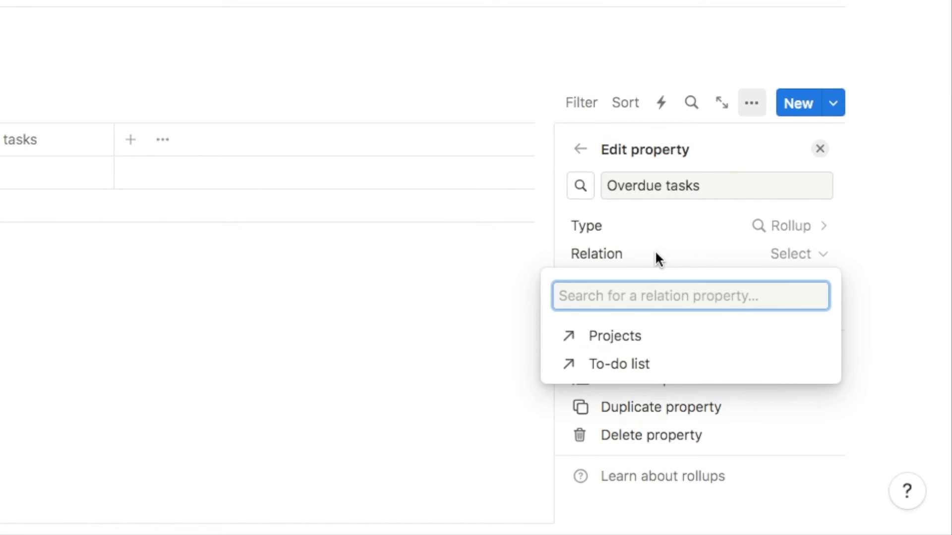
left_click(623, 366)
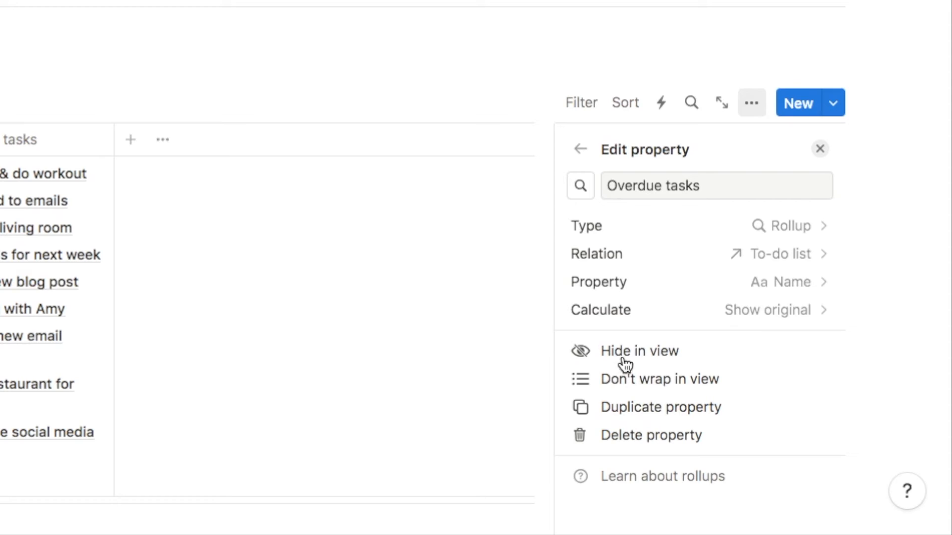
left_click(620, 282)
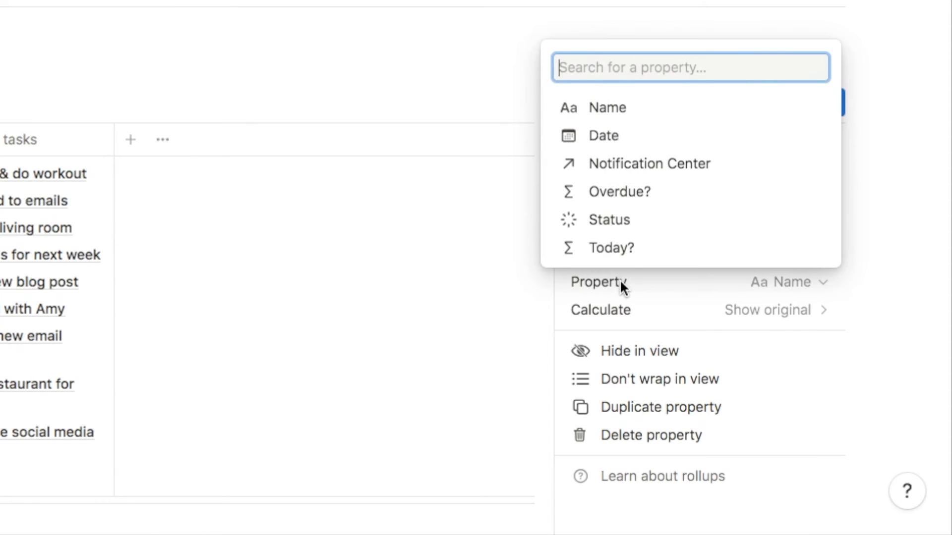
left_click(643, 194)
left_click(637, 312)
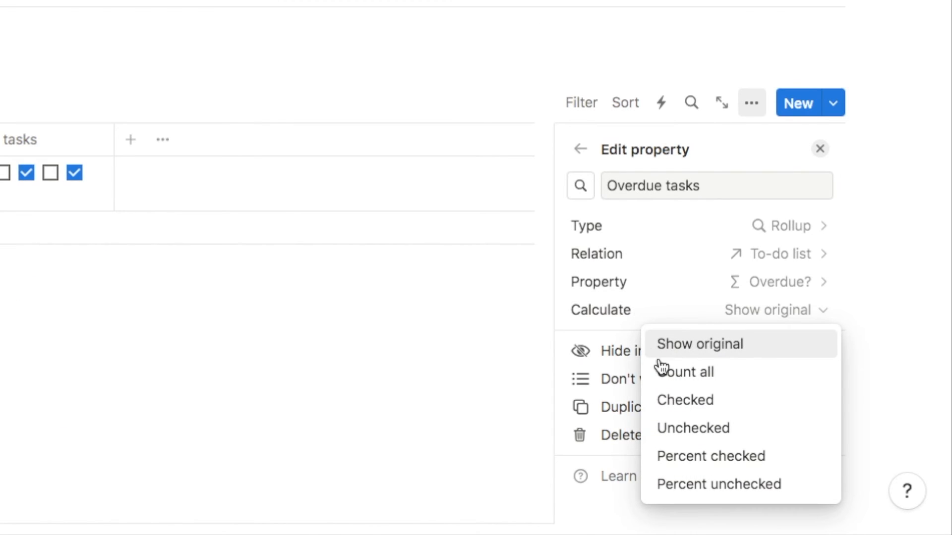
left_click(684, 409)
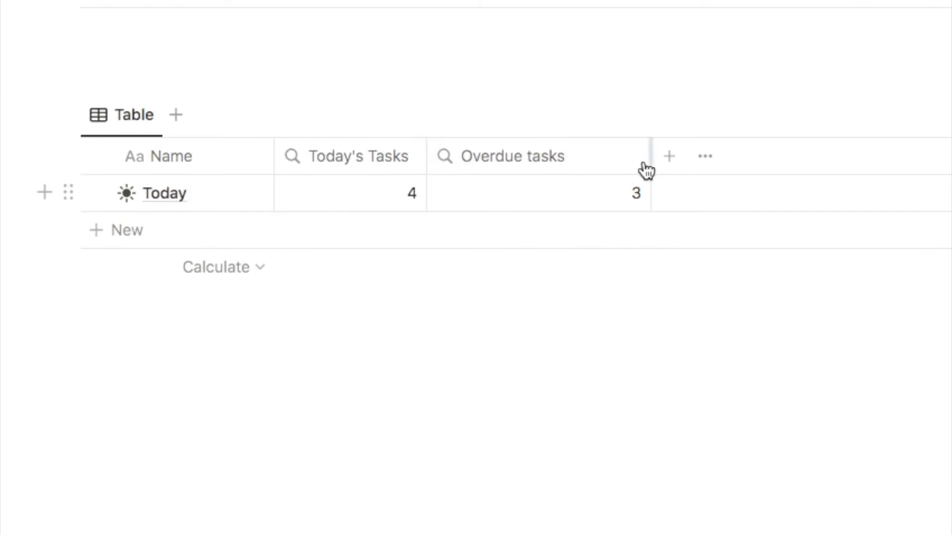
left_click_drag(648, 159, 584, 169)
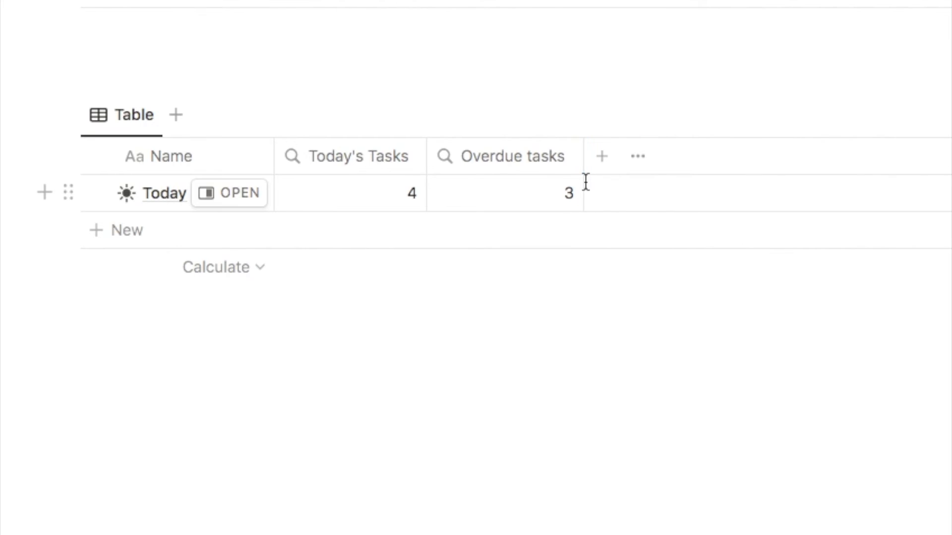
- Add a third rollup property to the Notification Center table
scroll(584, 186, "up", 10)
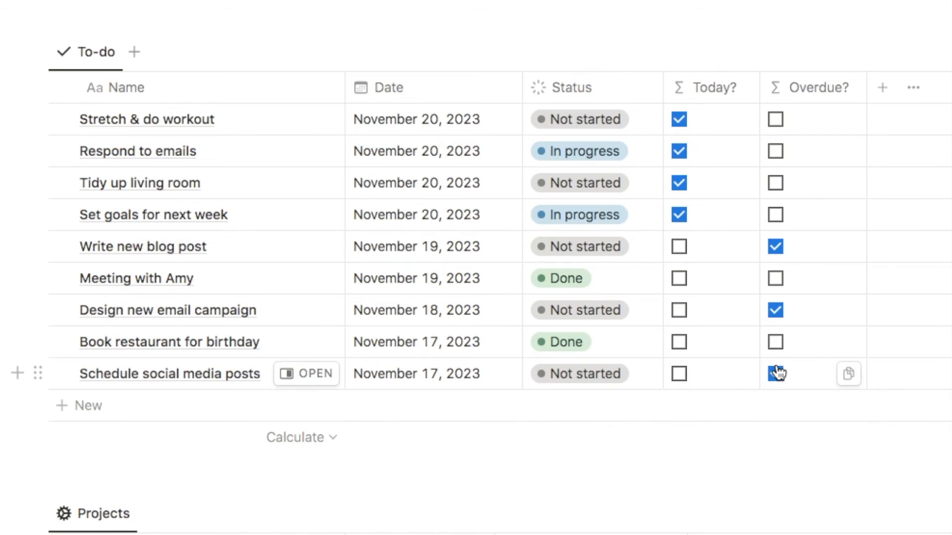
scroll(777, 373, "down", 7)
scroll(491, 361, "down", 3)
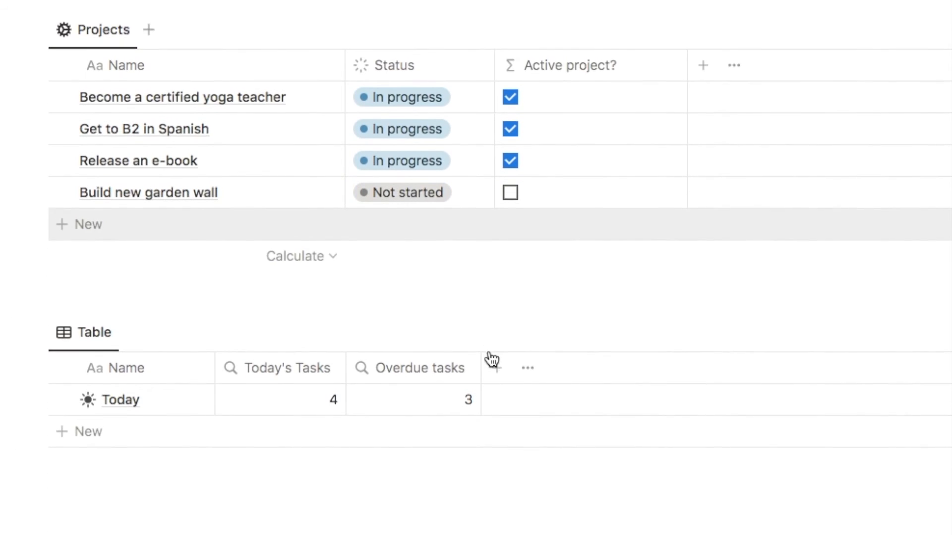
left_click(496, 368)
type("roll")
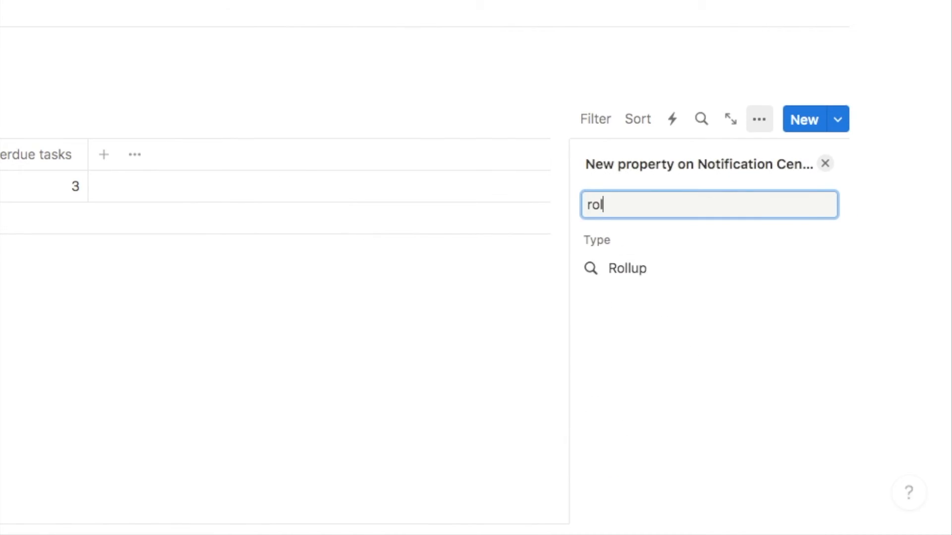
left_click(631, 277)
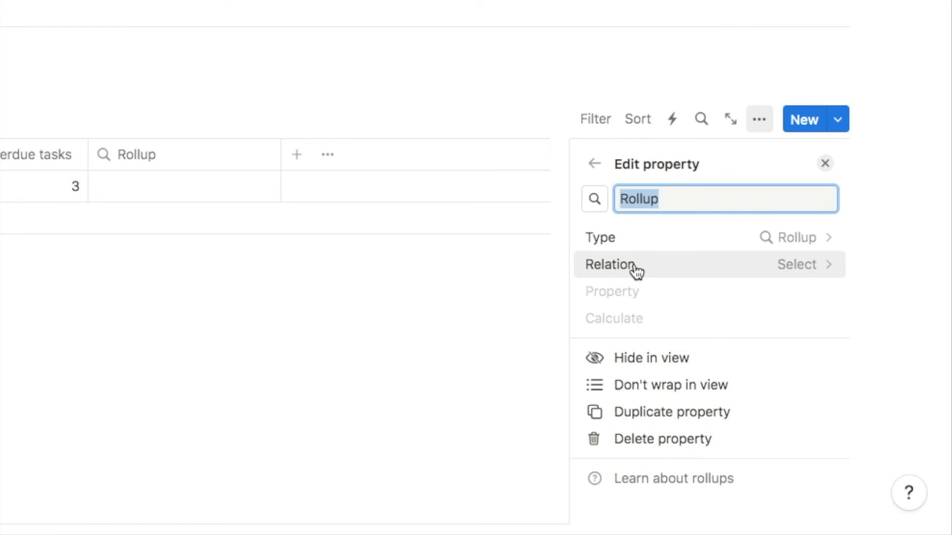
- Set the new rollup to use the Projects relation, the "Active project?" property and the Checked calculation
left_click(634, 271)
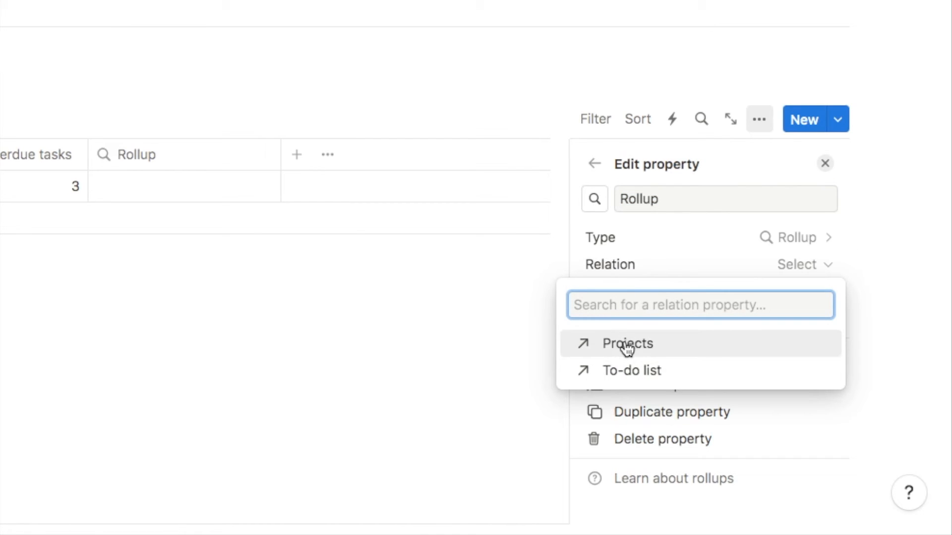
left_click(627, 345)
left_click(642, 293)
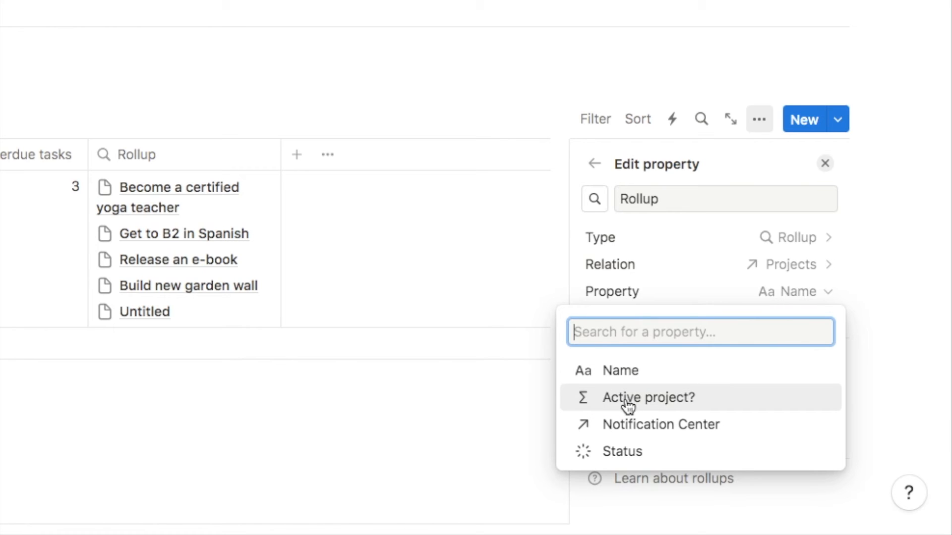
left_click(644, 407)
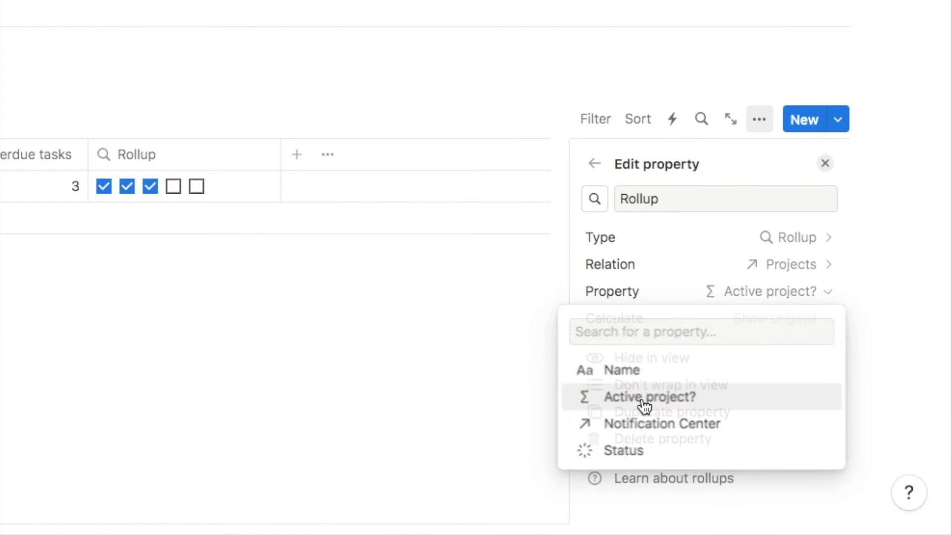
left_click(724, 318)
left_click(707, 410)
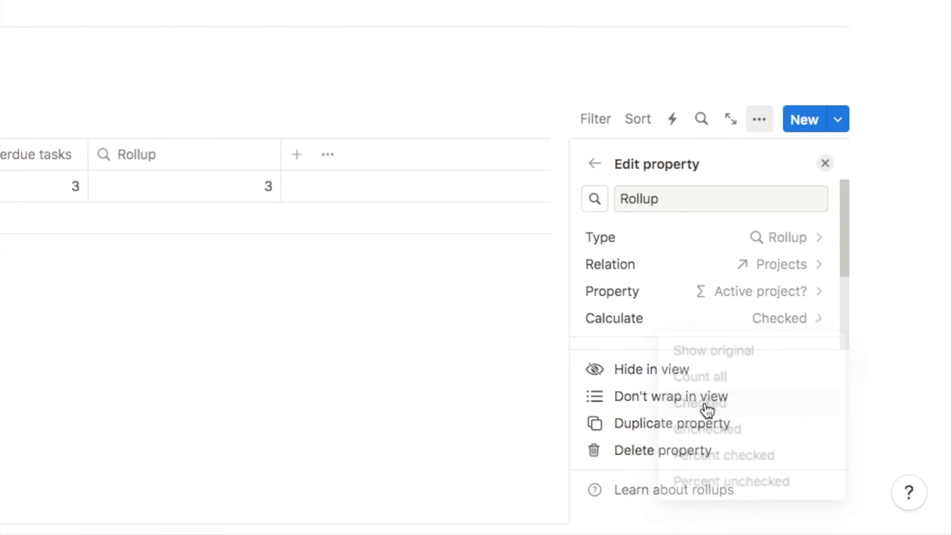
- Rename the Projects rollup property as "Active projects" and finish editing it
left_click_drag(683, 194, 628, 197)
key("BackSpace")
key("BackSpace")
type("A")
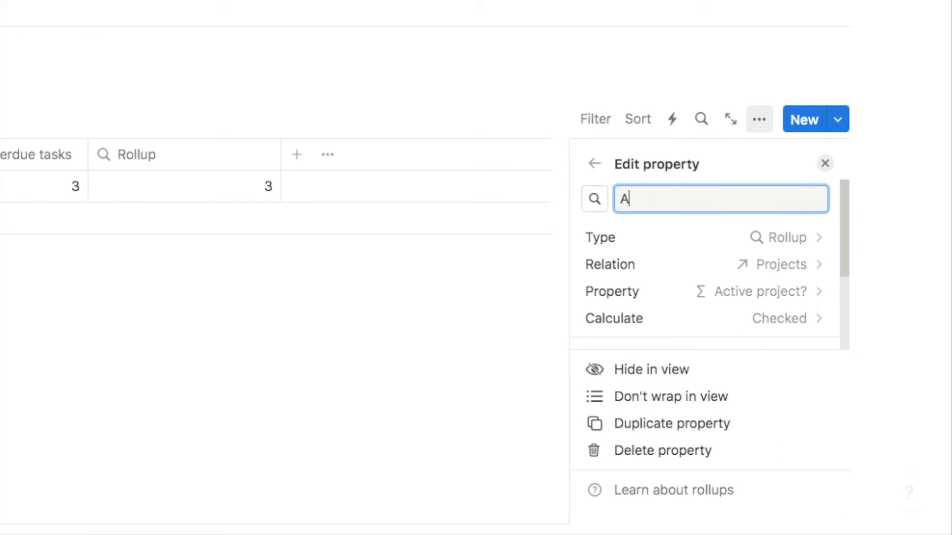
type("ctive projects")
key("Escape")
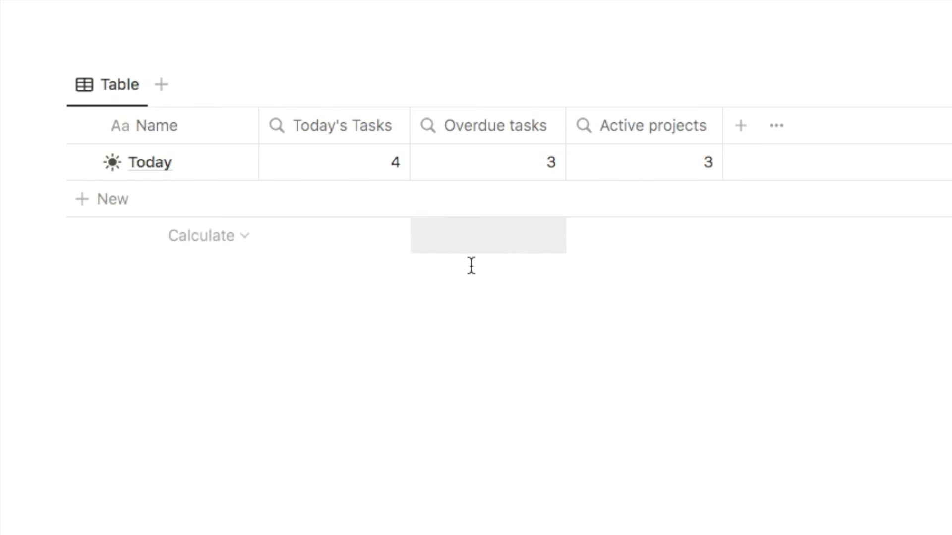
- Add a formula property named "Today's Tasks Label" to the Notification Center table
left_click(743, 135)
type("form")
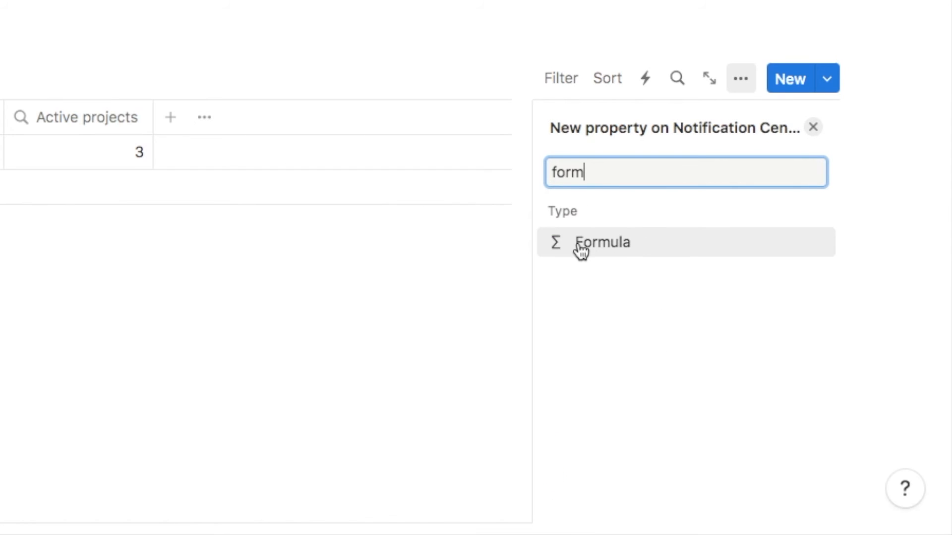
left_click(580, 252)
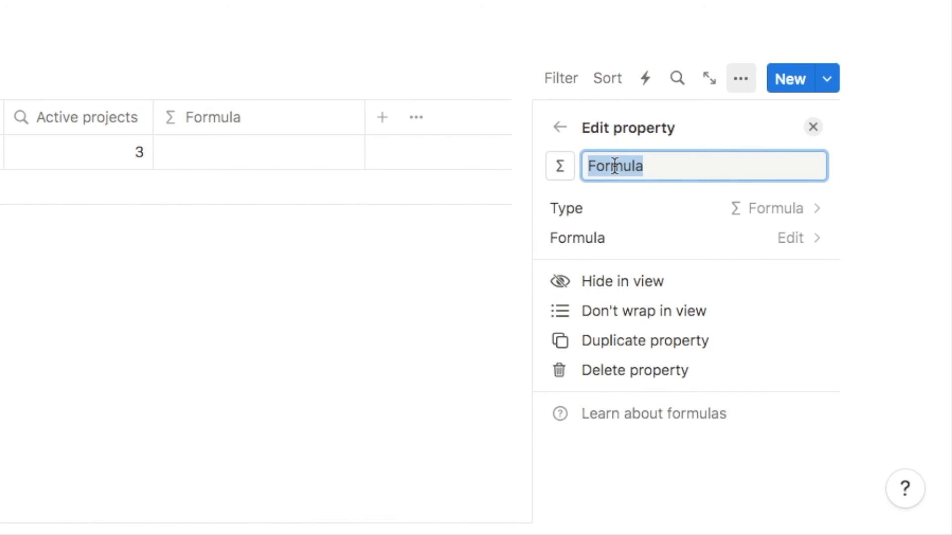
type("Today's Tasks Label")
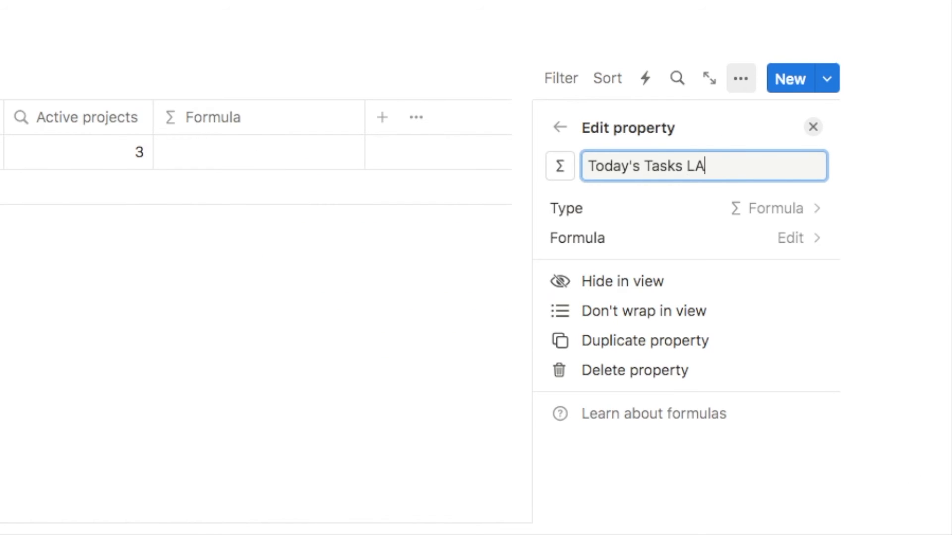
- Set the Today's Tasks Label formula to "You have " + Today's Tasks + " tasks due today"
left_click(590, 246)
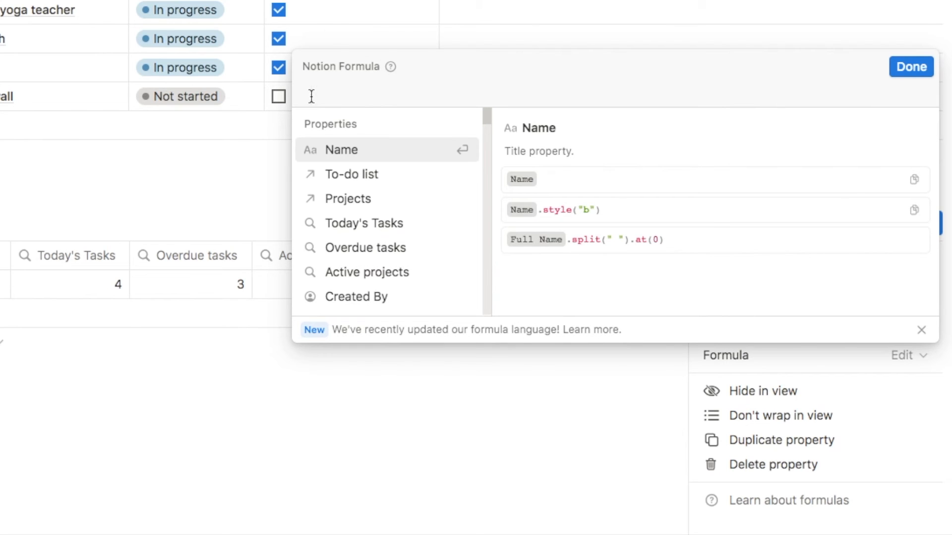
type("\"\"")
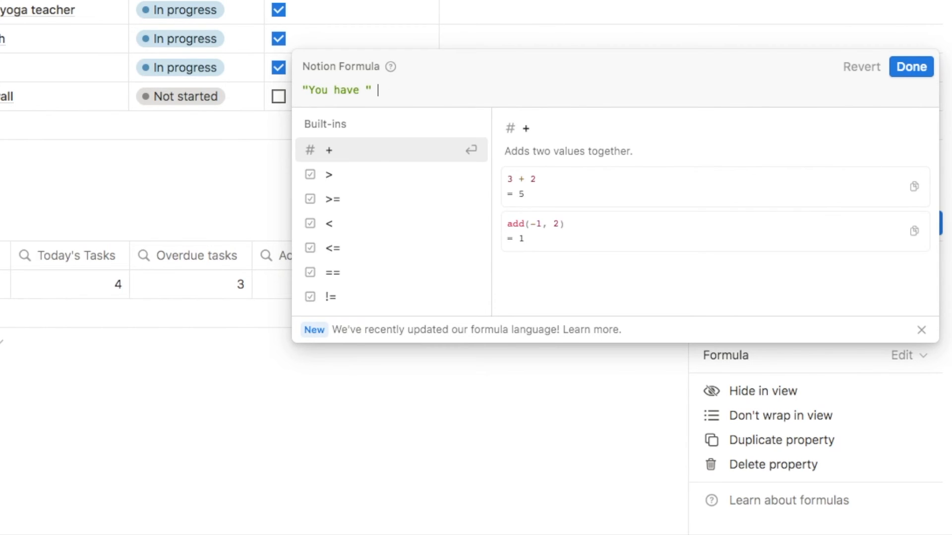
type("+")
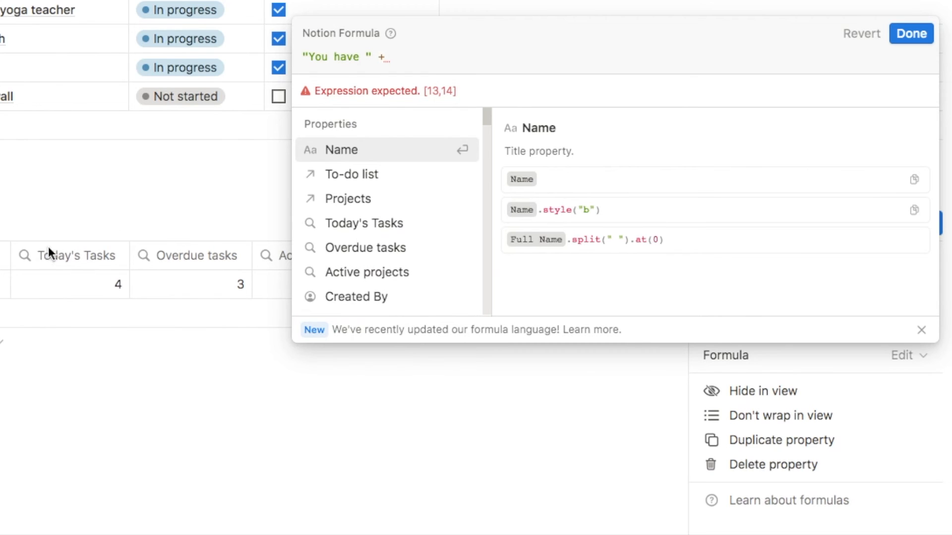
left_click(362, 227)
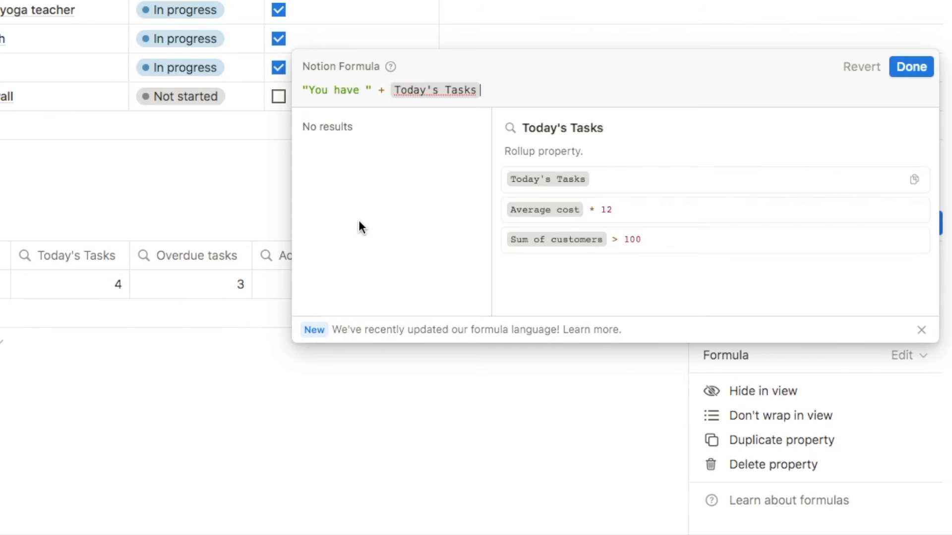
type("+ \"")
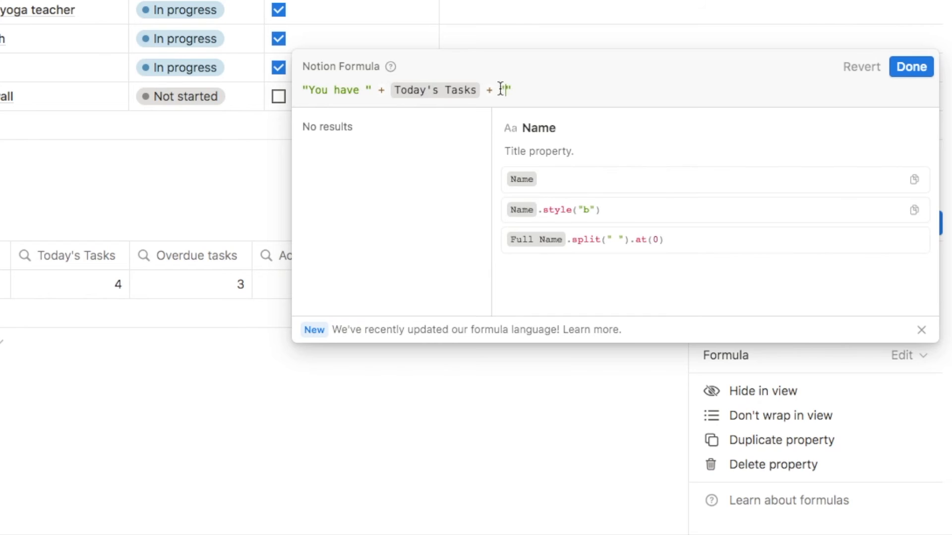
type(" tasks due today")
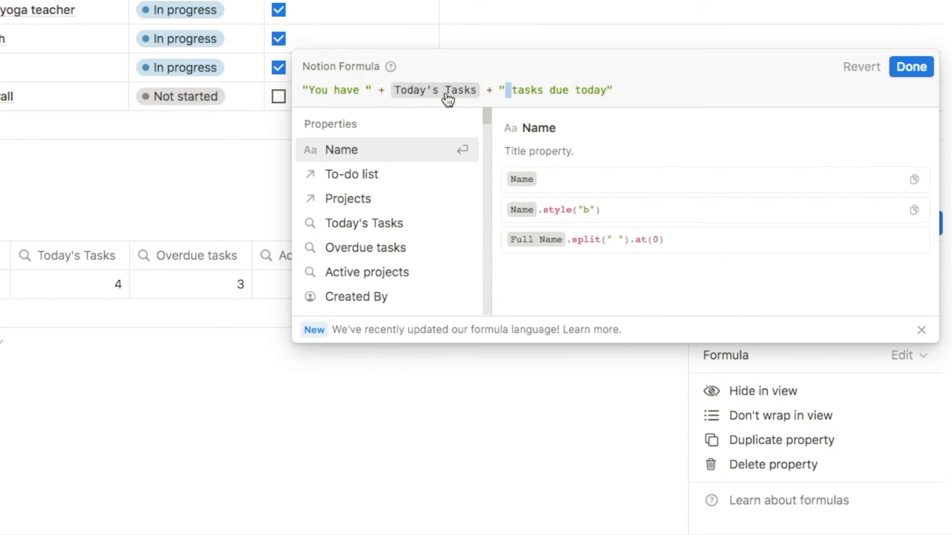
left_click(911, 66)
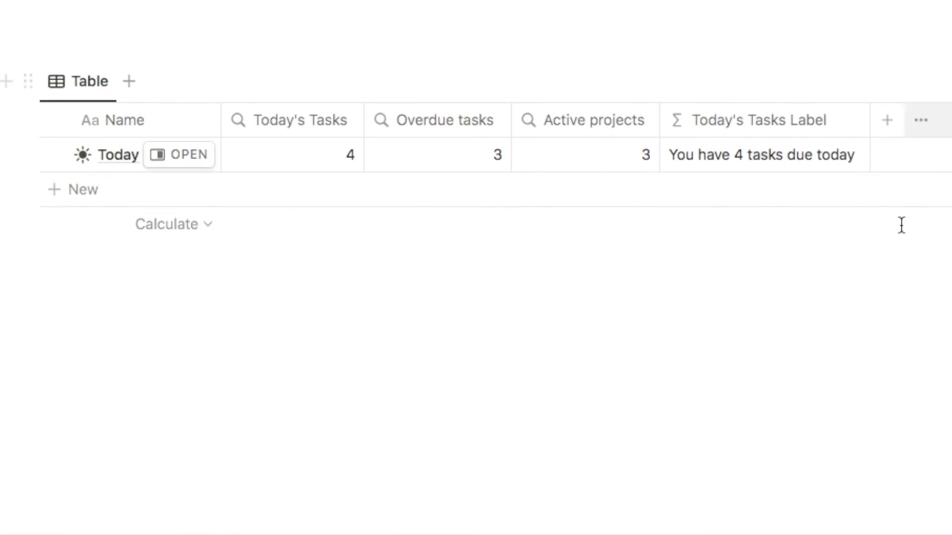
- Set the date of the "Write new blog post" to-do to November 20, 2023
scroll(526, 300, "up", 15)
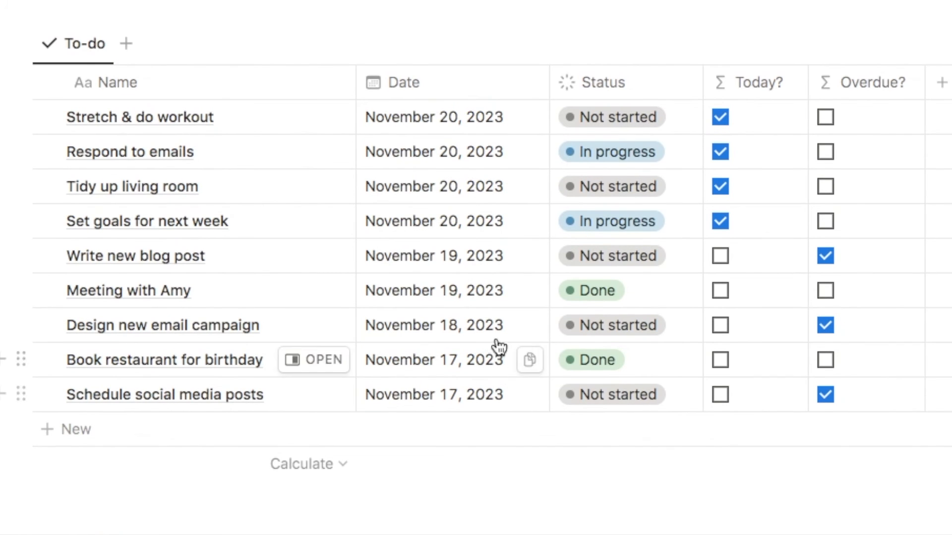
left_click(442, 254)
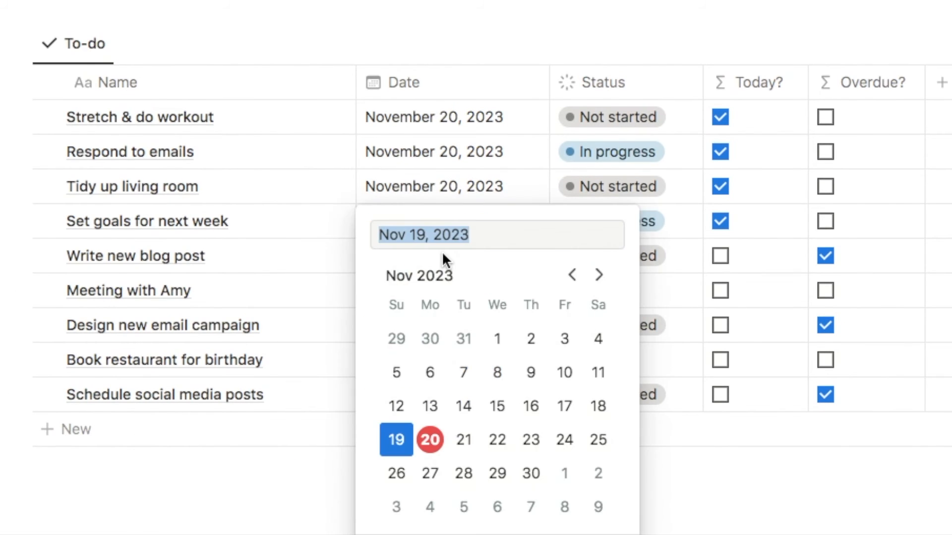
left_click(430, 443)
key("Escape")
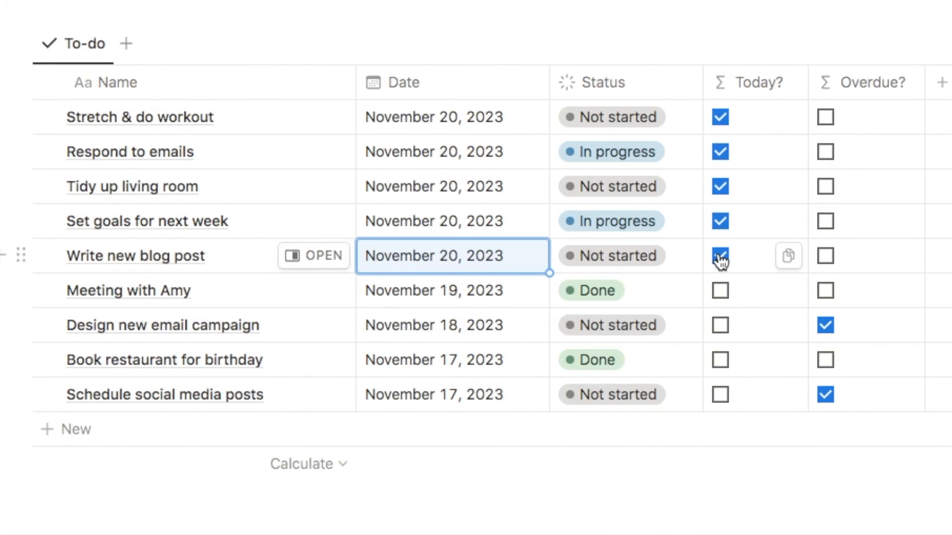
- Hide the Today's Tasks rollup property in the Notification Center table
scroll(720, 257, "down", 15)
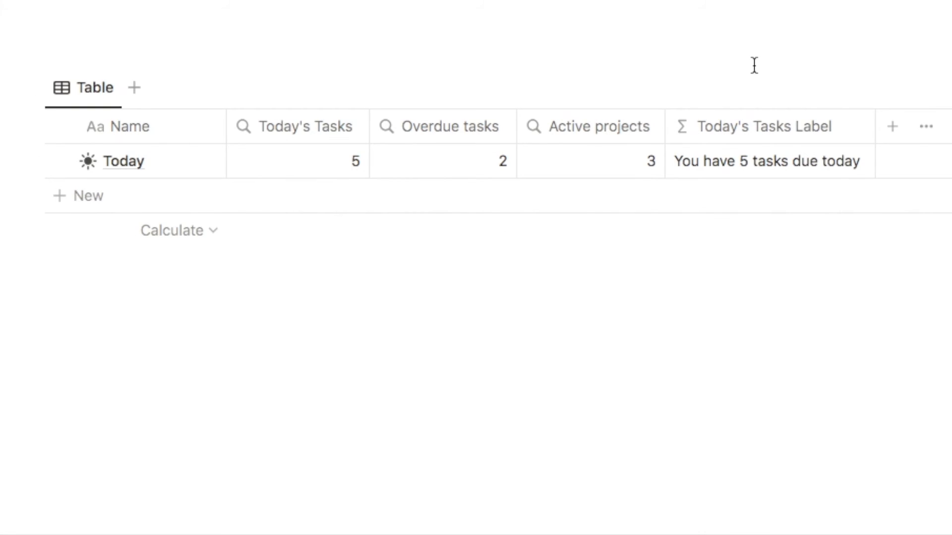
left_click(294, 128)
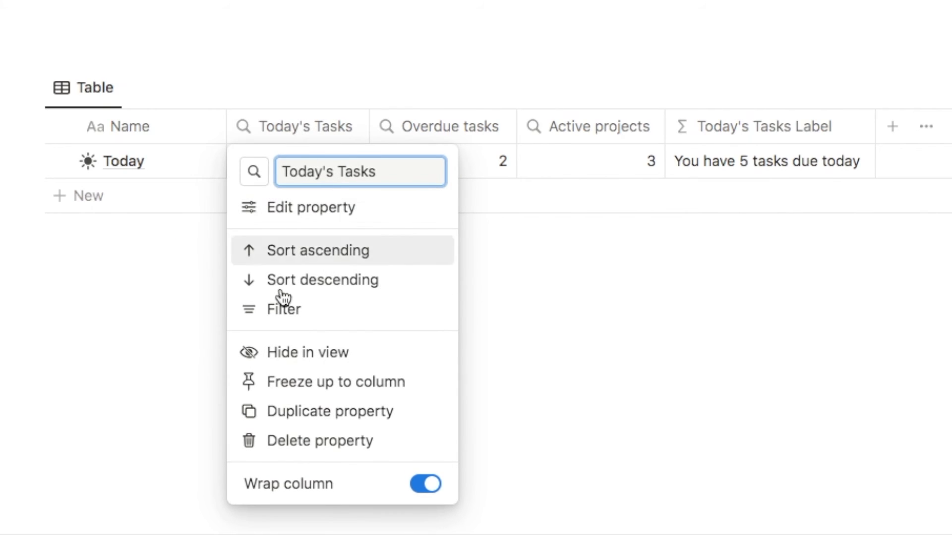
left_click(301, 353)
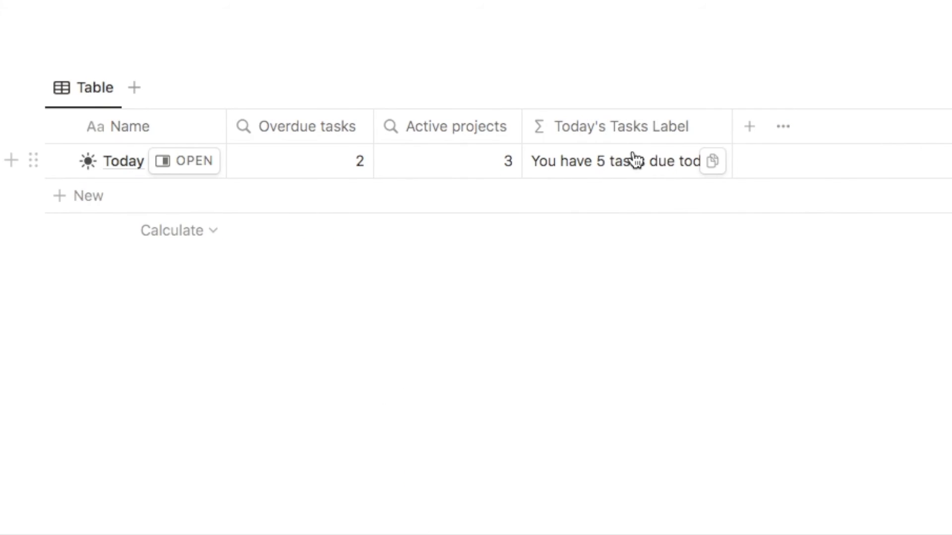
- Add a formula property named "Overdue Tasks Label" to the Notification Center table
left_click(754, 136)
type("form")
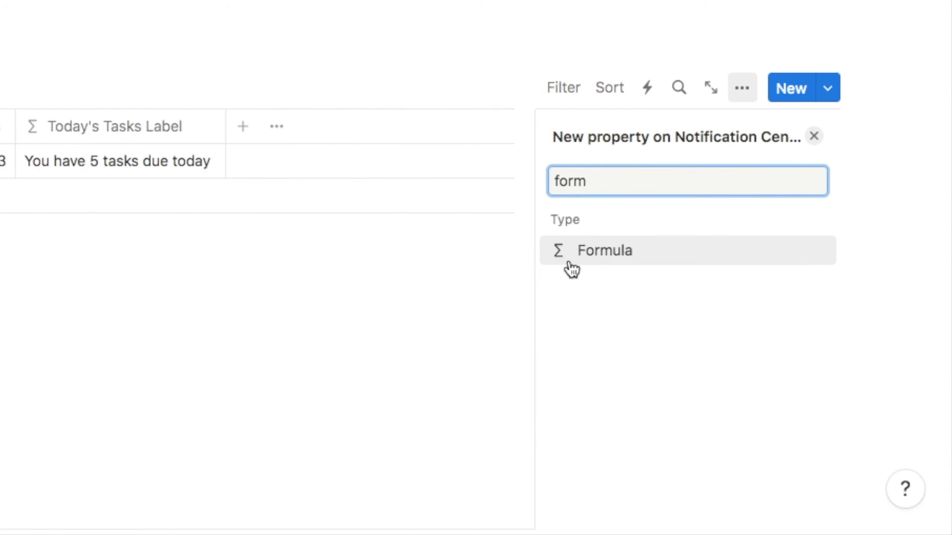
left_click(570, 264)
type("Overdue Tasks Labe")
- Set the Overdue Tasks Label formula to "You have " + Overdue tasks + " overdue tasks today"
left_click(614, 253)
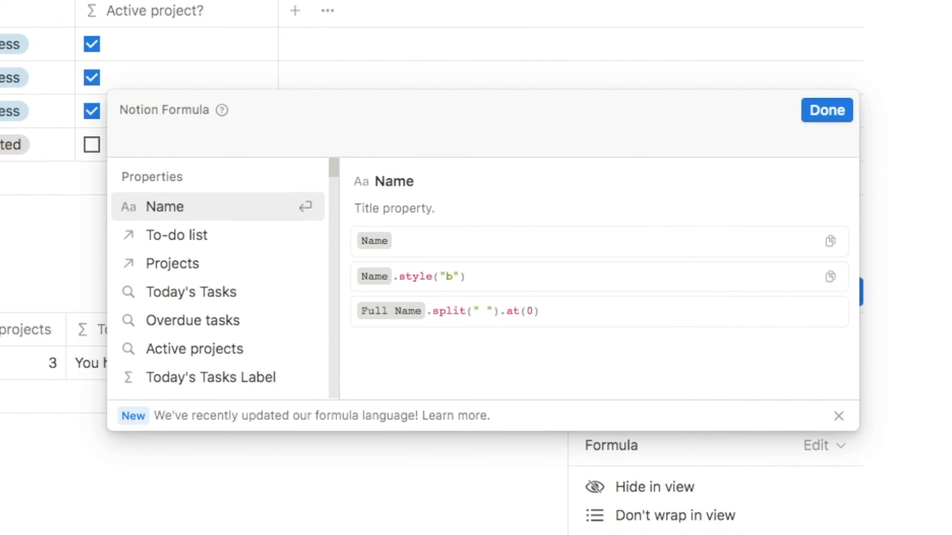
type("\"\"")
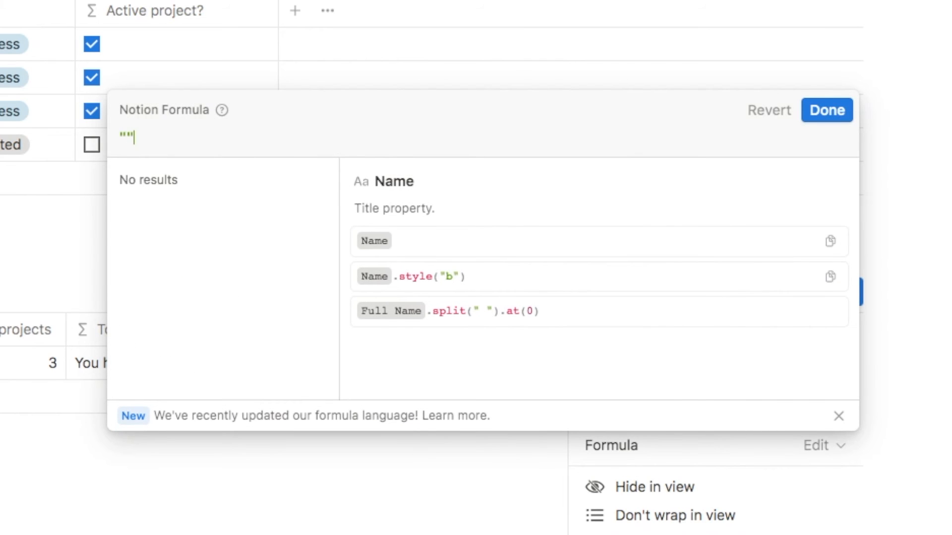
type("You hav")
type(" +")
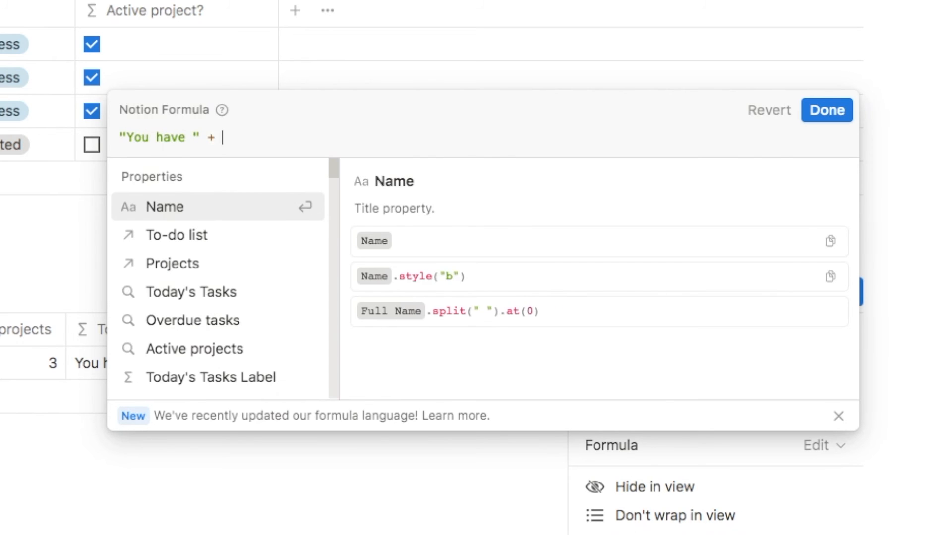
left_click(176, 320)
type("+ Overdue tasks +")
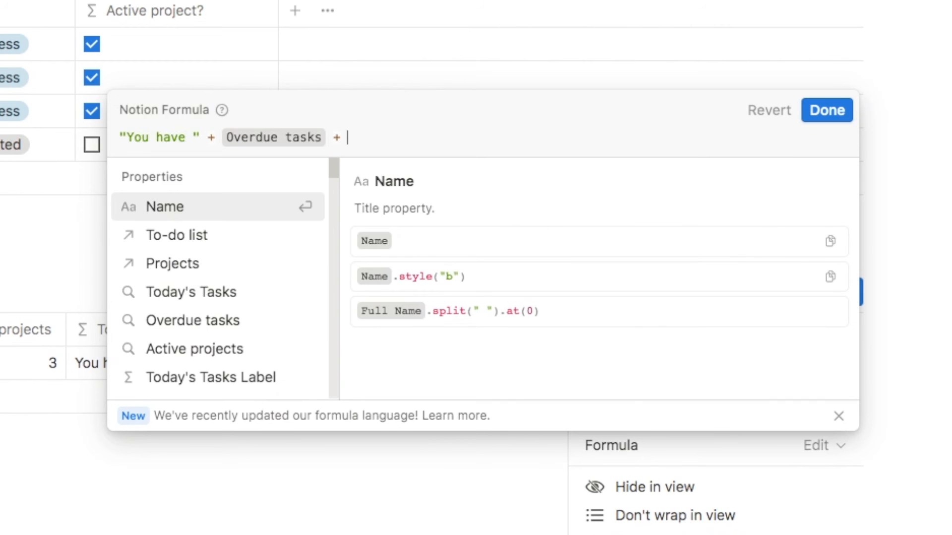
type("\" overdue tasks today")
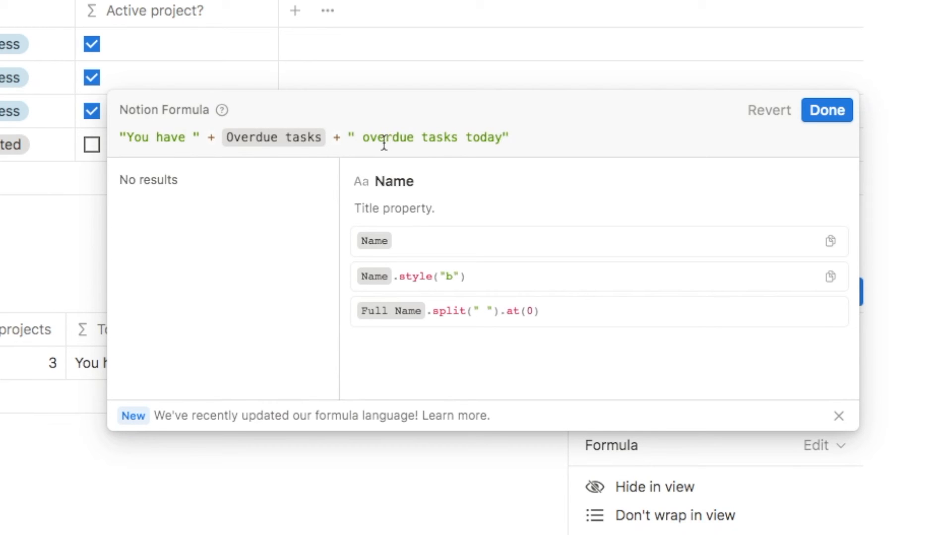
left_click(825, 111)
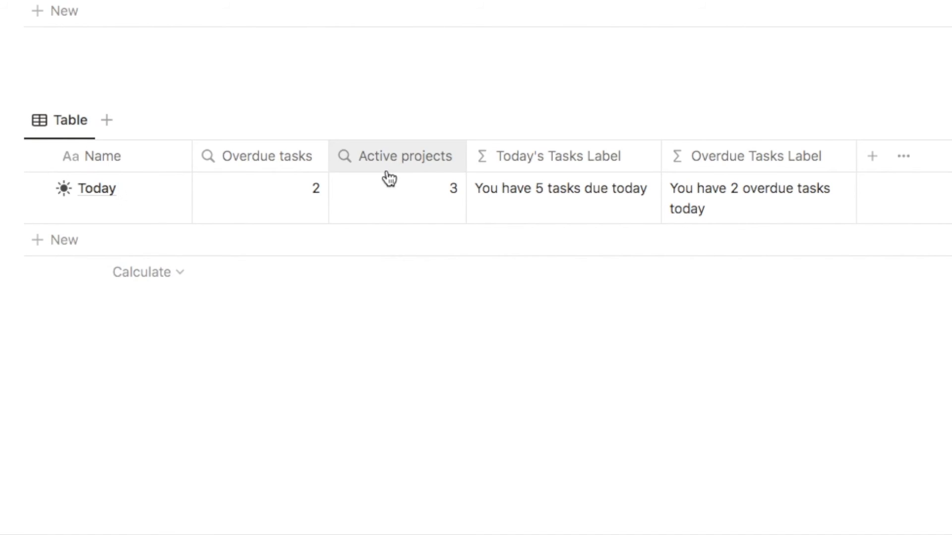
- Add a formula property named "Active Projects Label" to the Notification Center table
left_click(871, 156)
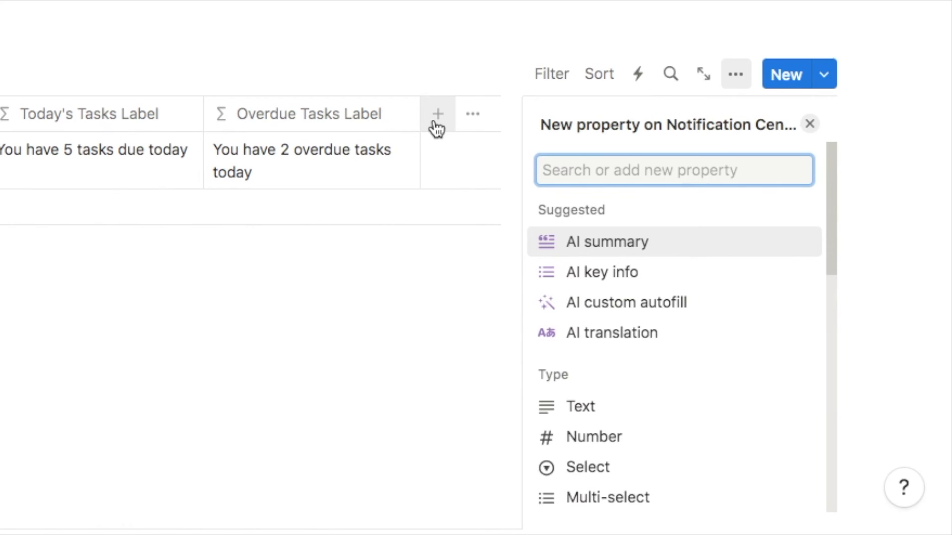
type("form")
left_click(568, 250)
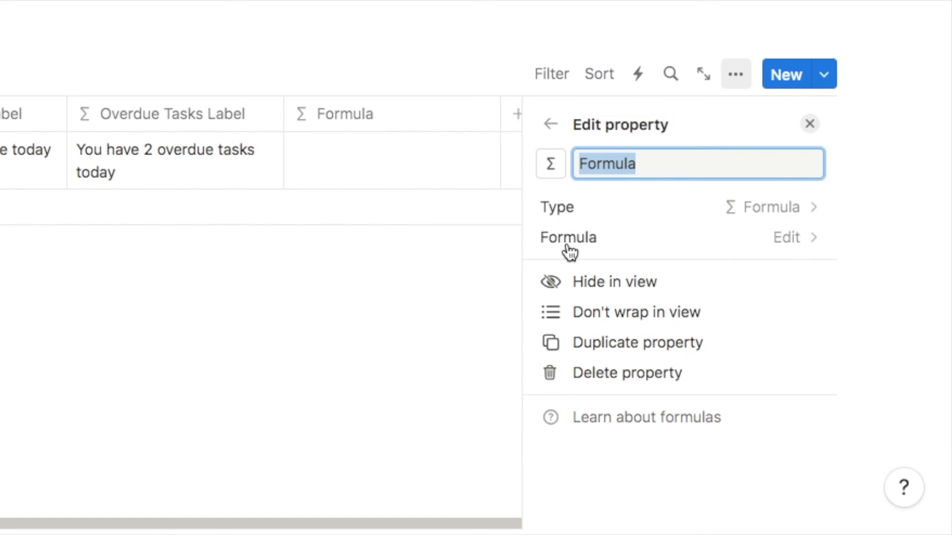
type("Active p")
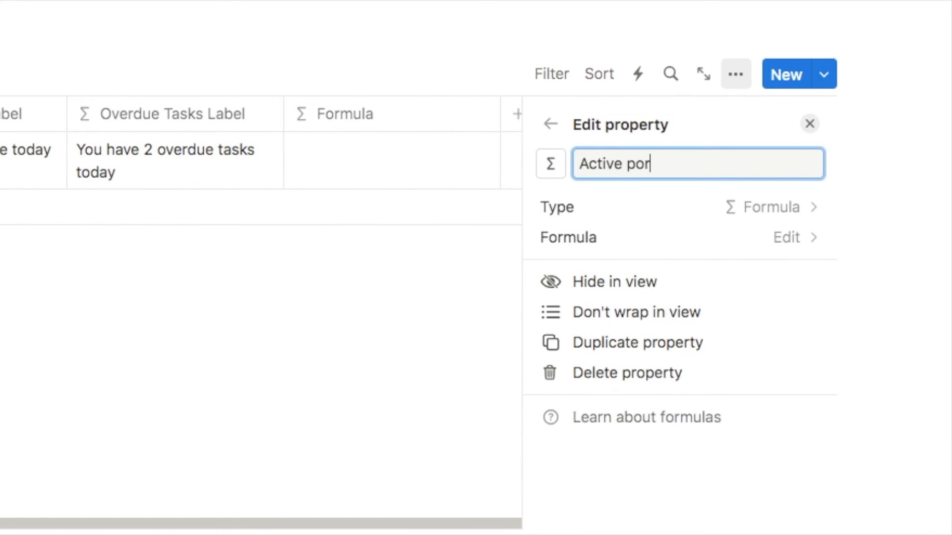
type("rojects lable")
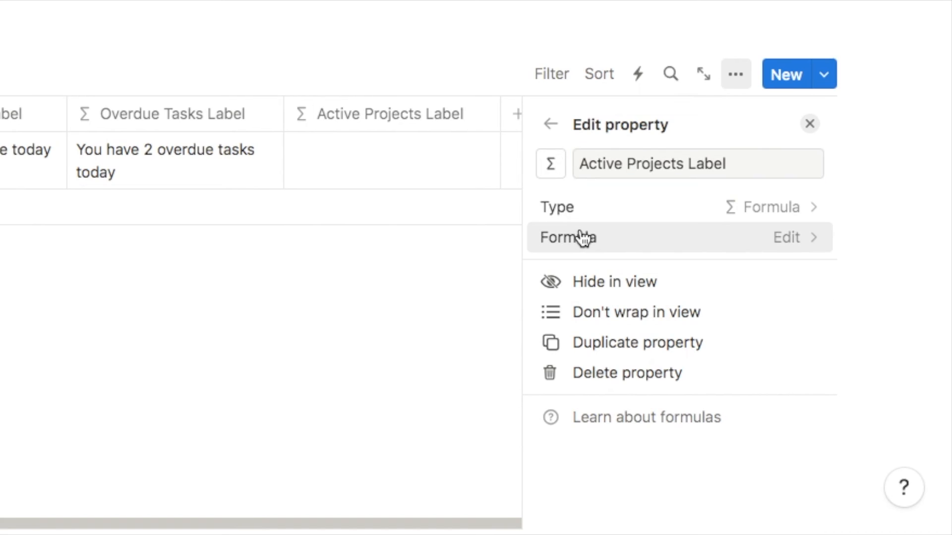
- Set the Active Projects Label formula to "You have " + Active projects + " active projects"
left_click(585, 240)
type("\"")
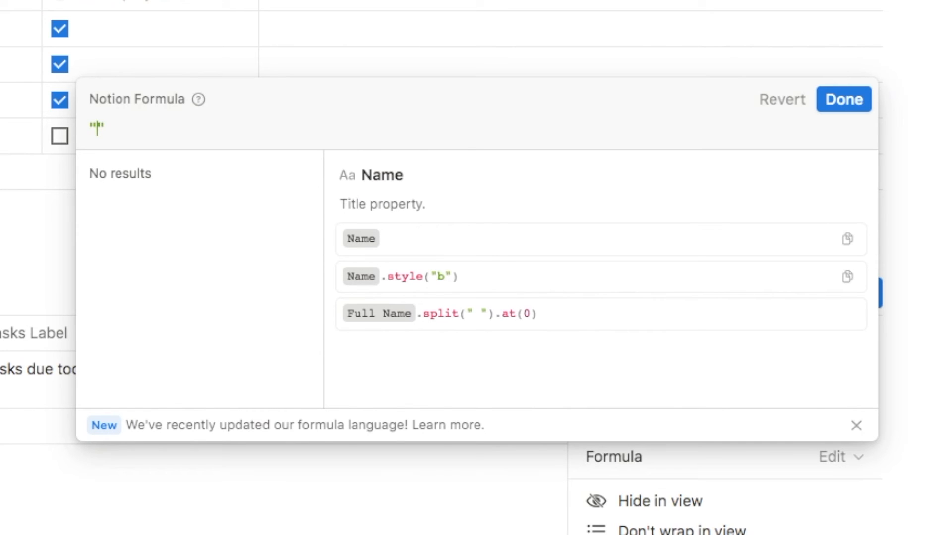
type("You have \" +")
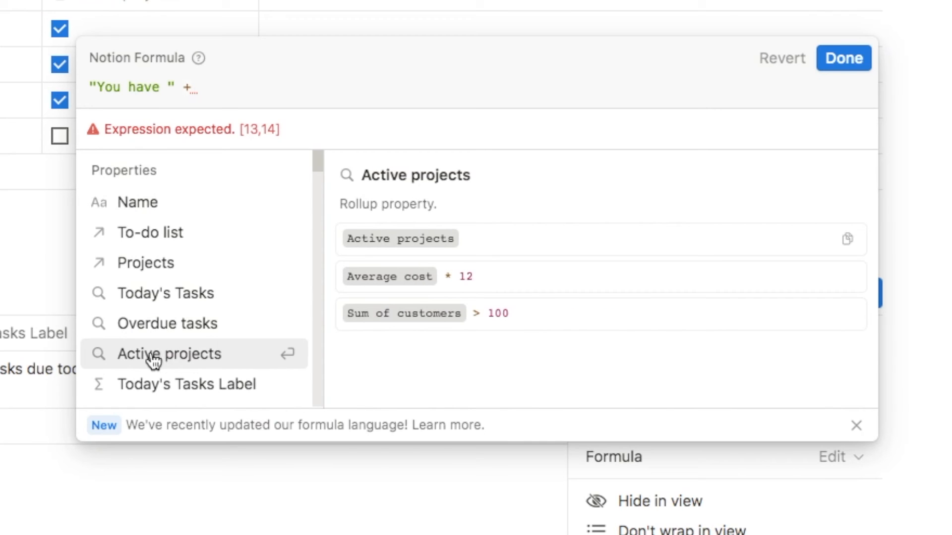
left_click(170, 362)
type("+ Active projects +")
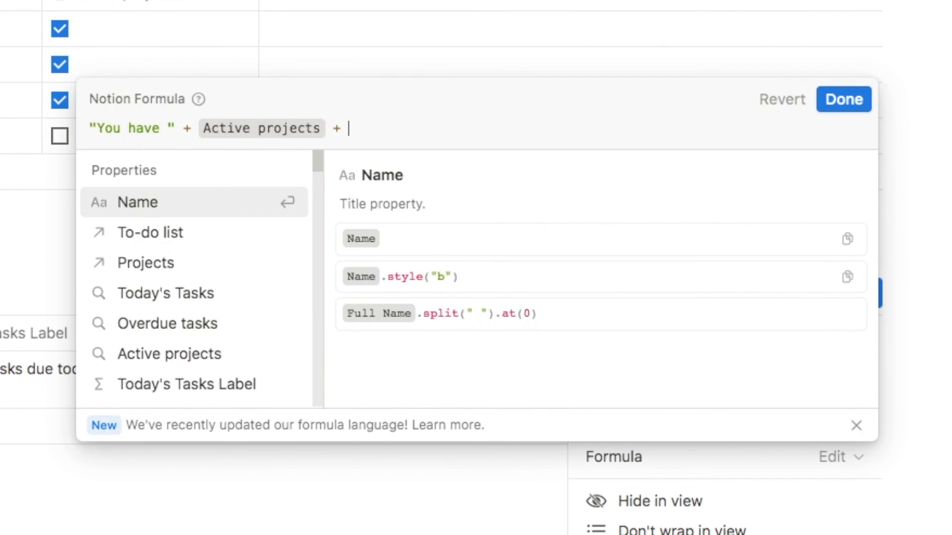
type("\"\"")
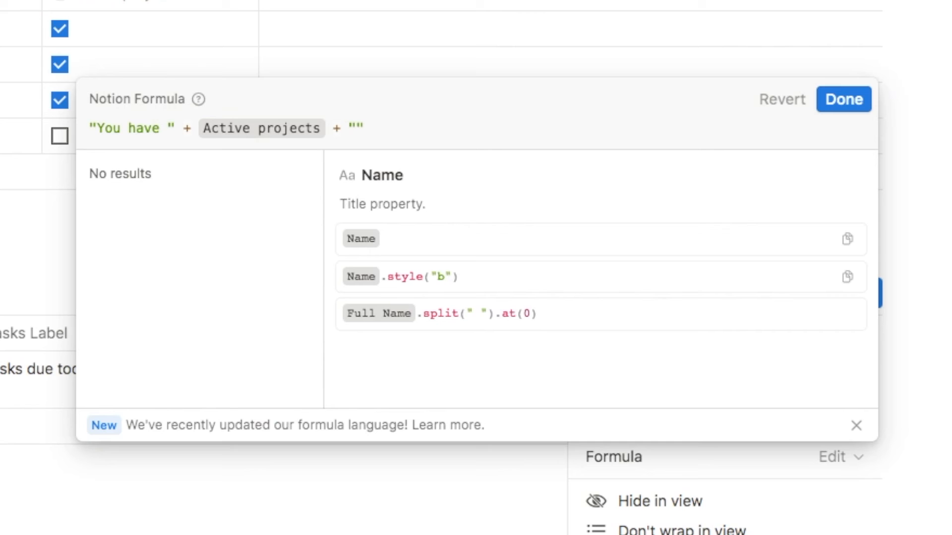
type(" active pro")
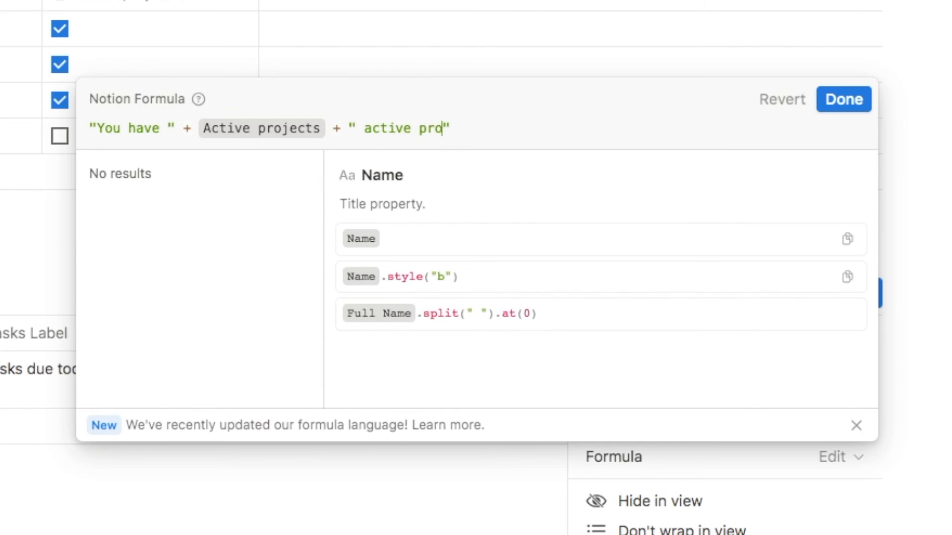
type("jects")
left_click(834, 102)
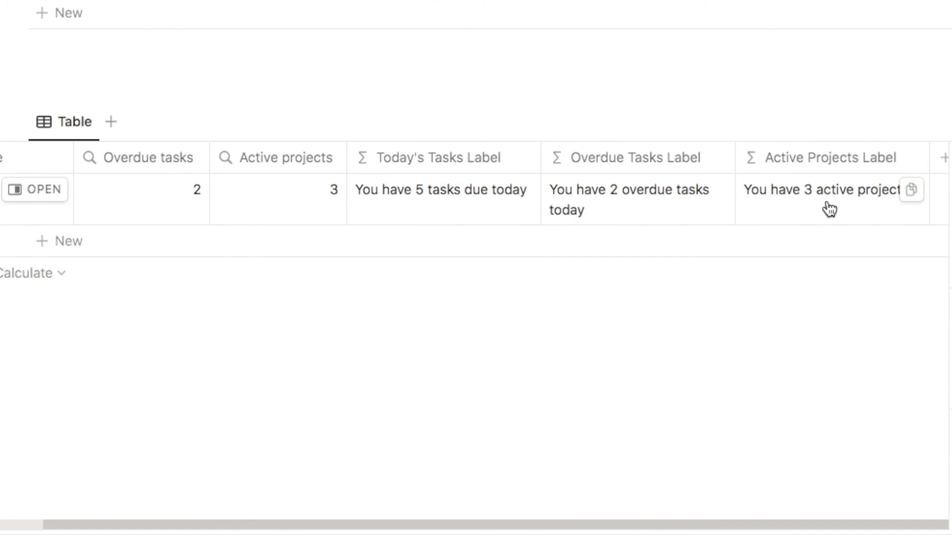
- Insert a ➤ arrow and a space before "You have" in the Today's Tasks, Overdue Tasks and Active Projects label formulas
scroll(609, 165, "left", 5)
scroll(609, 166, "down", 1)
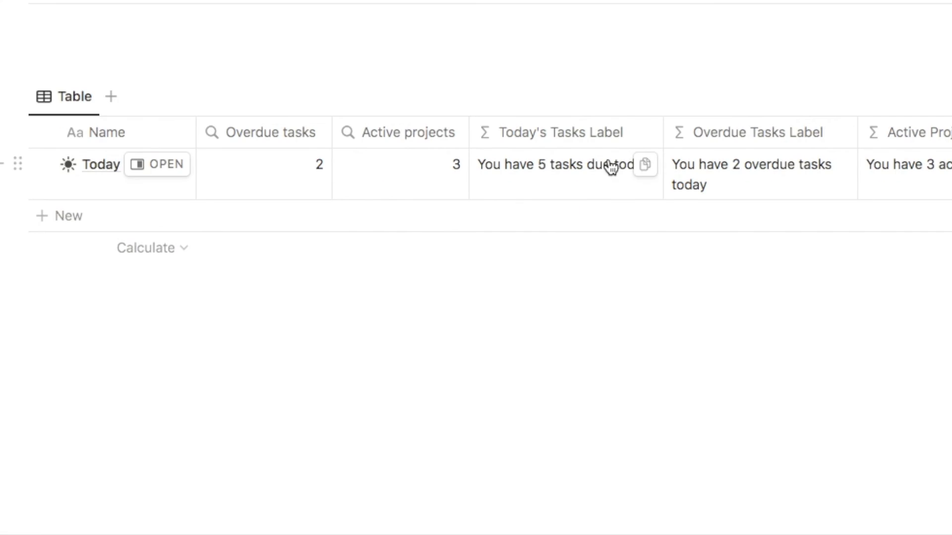
left_click(519, 141)
left_click(523, 210)
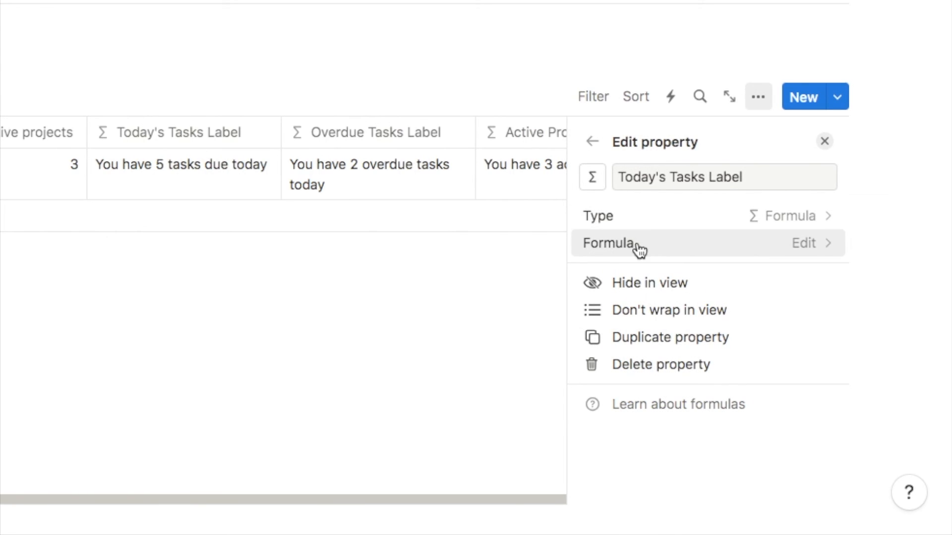
left_click(638, 249)
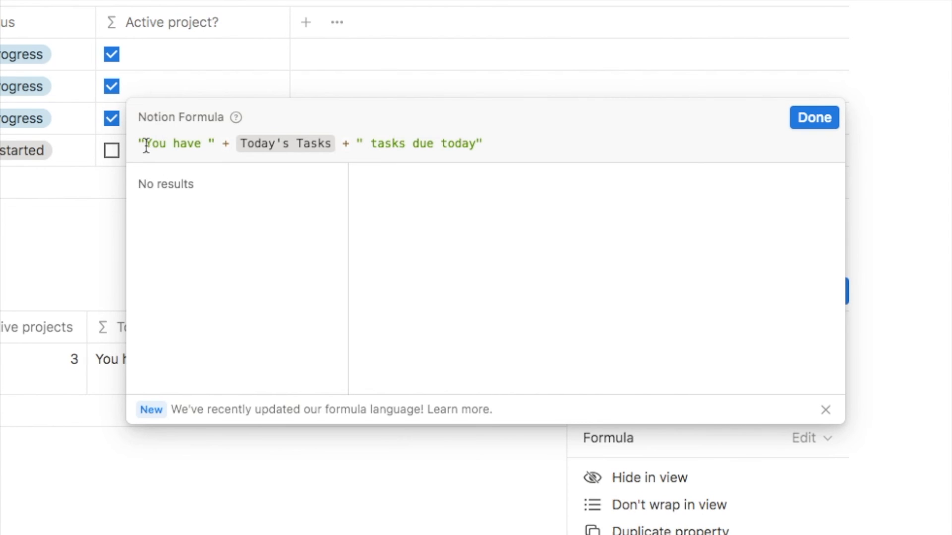
type("•")
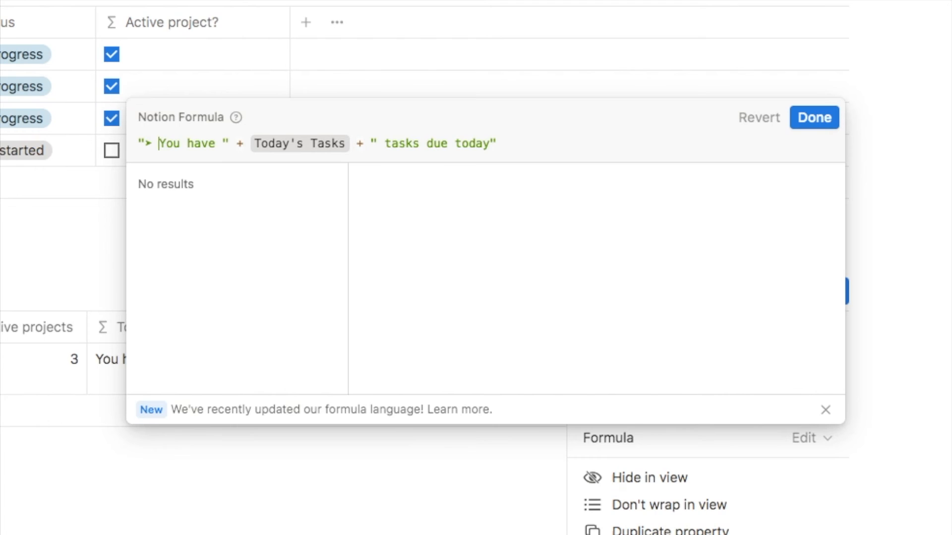
left_click(809, 121)
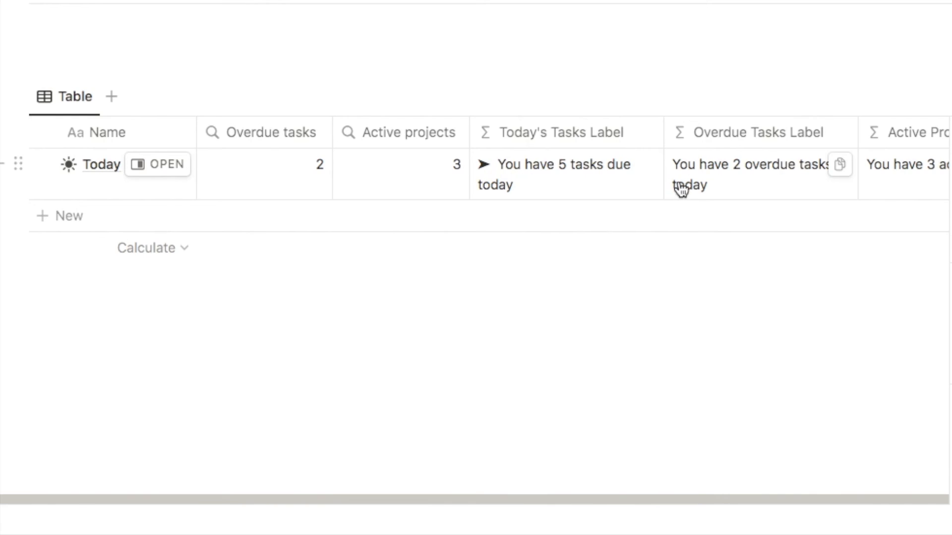
left_click(699, 141)
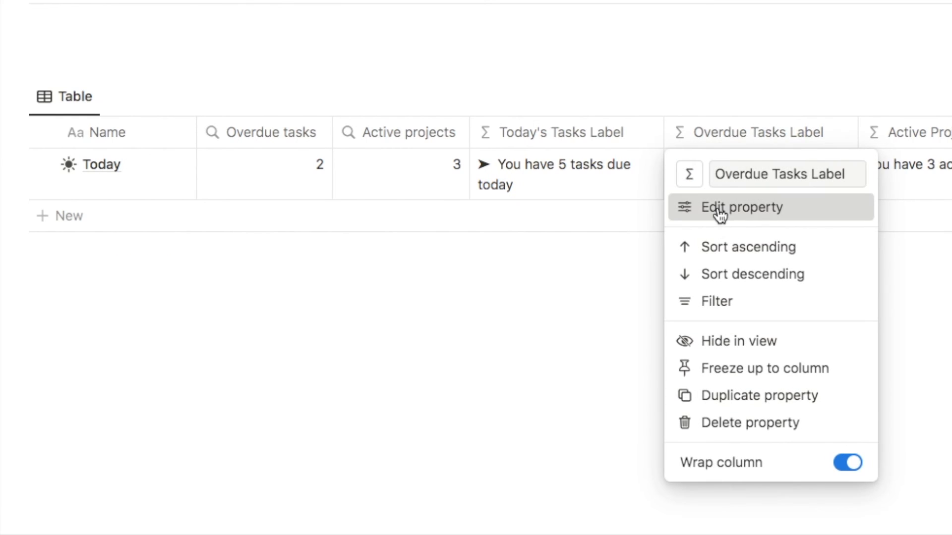
key("Escape")
- Hide the Overdue tasks and Active projects rollup properties in the Notification Center table
left_click(275, 133)
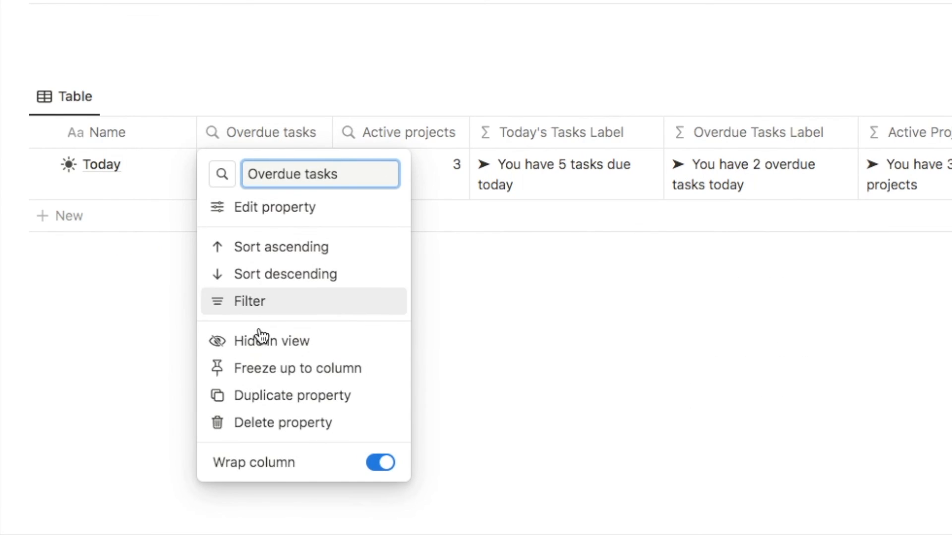
left_click(259, 337)
left_click(248, 133)
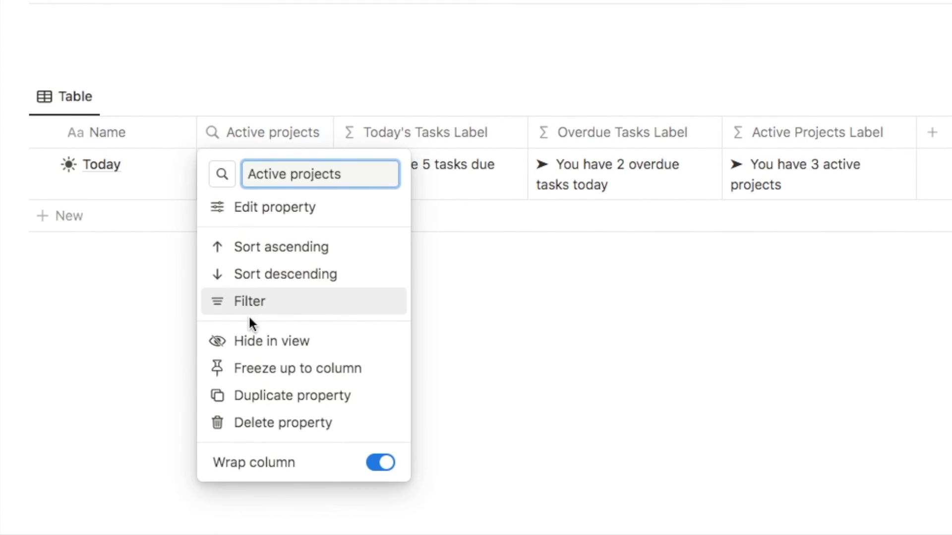
left_click(250, 340)
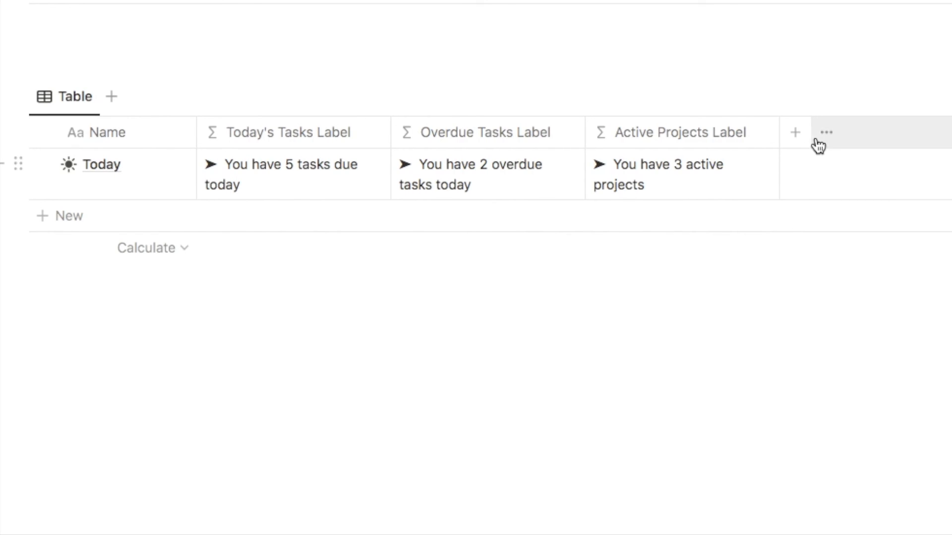
- Add a formula property named "Today's Date" to the Notification Center table
left_click(793, 134)
type("form")
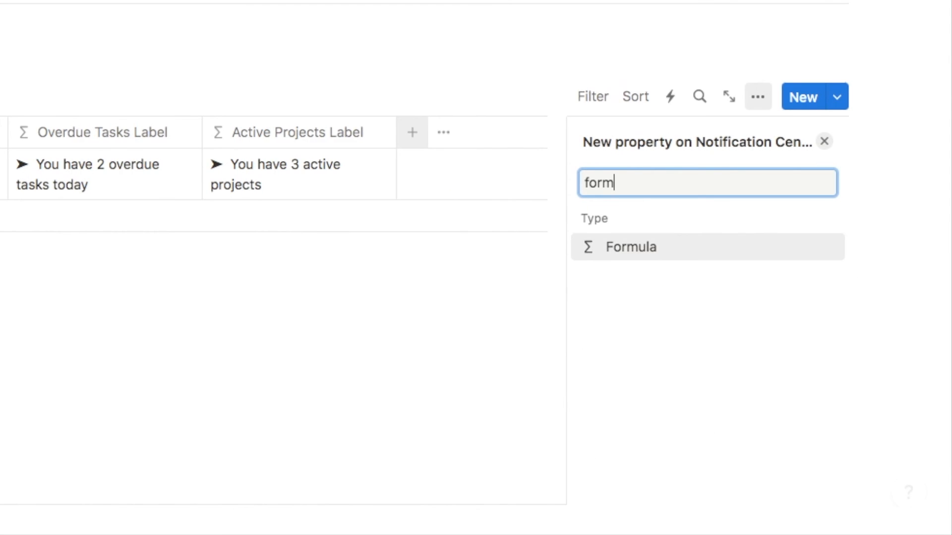
left_click(606, 250)
type("Today's Date")
- Set the Today's Date formula to now()
left_click(602, 249)
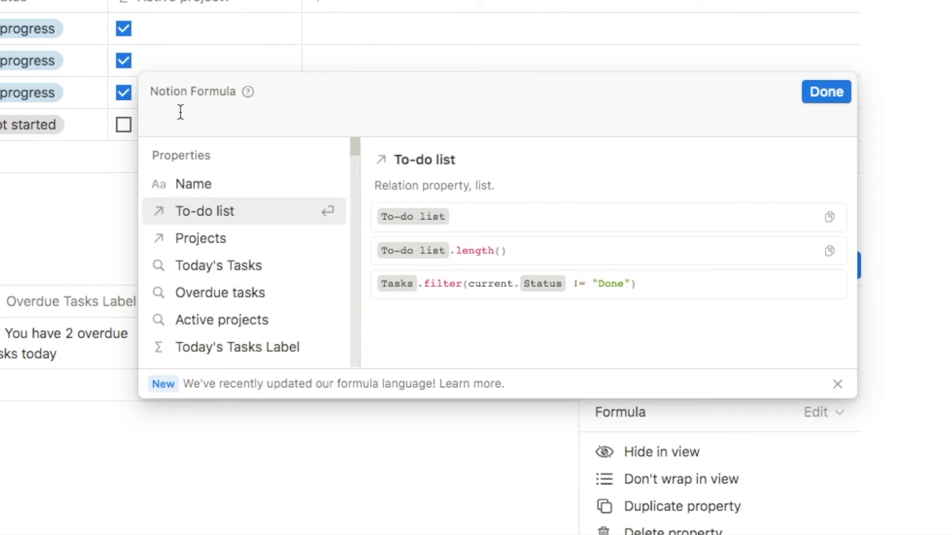
type("no")
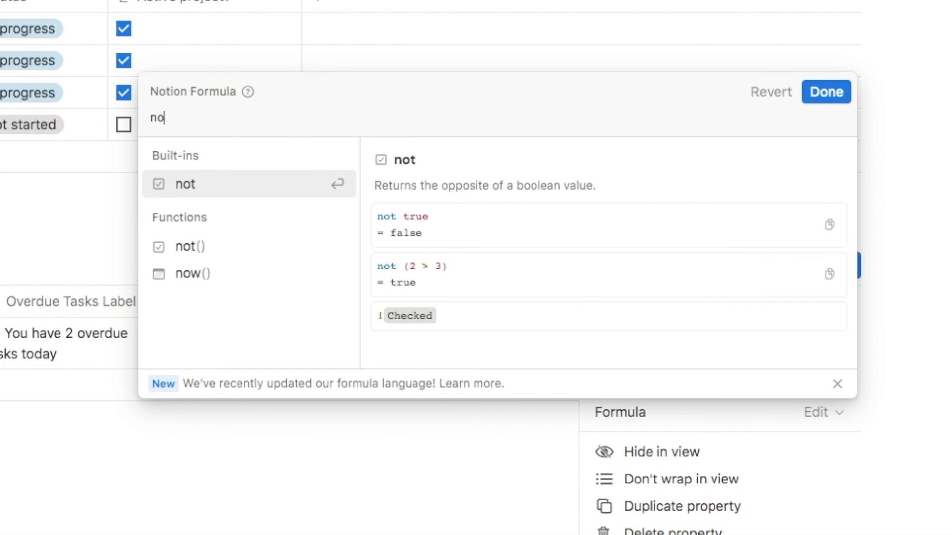
type("w()")
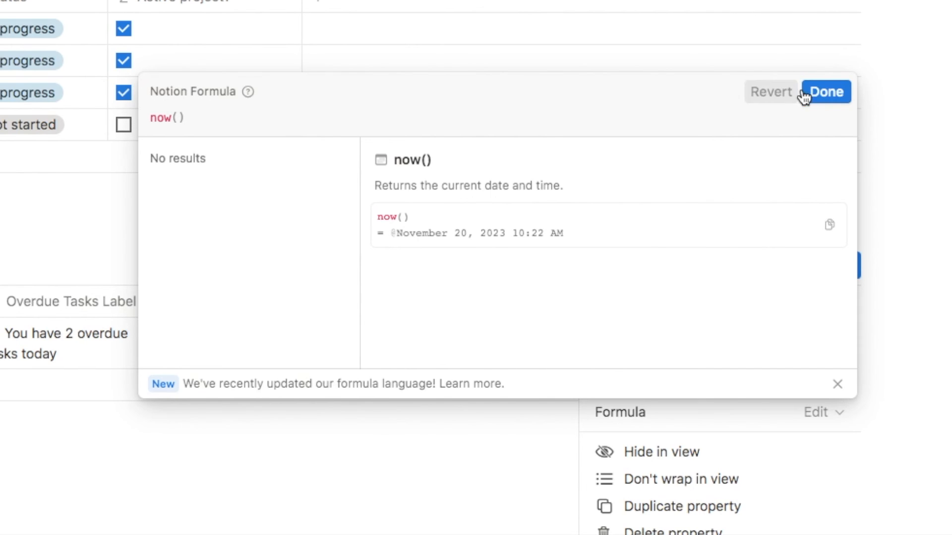
left_click(819, 94)
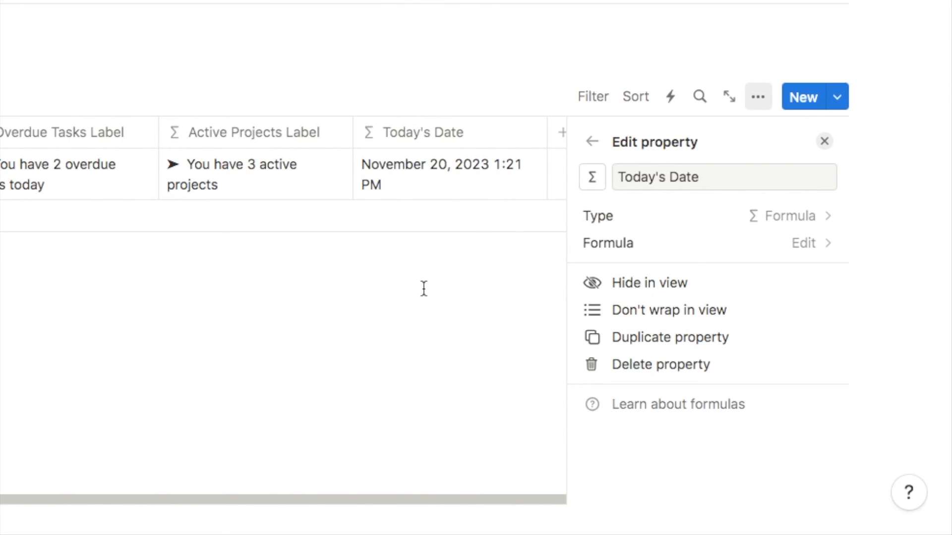
- Extend the Today's Date formula to now().formatDate("MMMM D, Y")
left_click(591, 251)
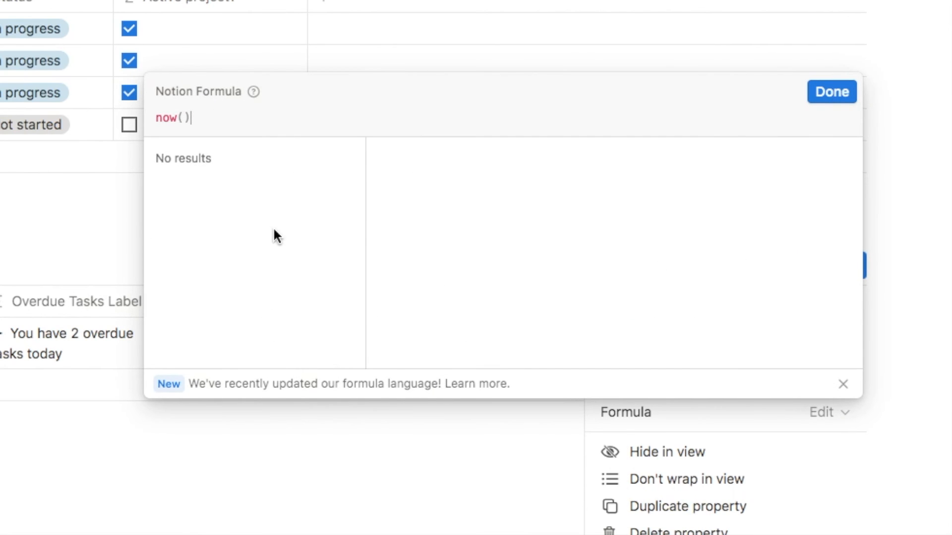
type(".formatDat")
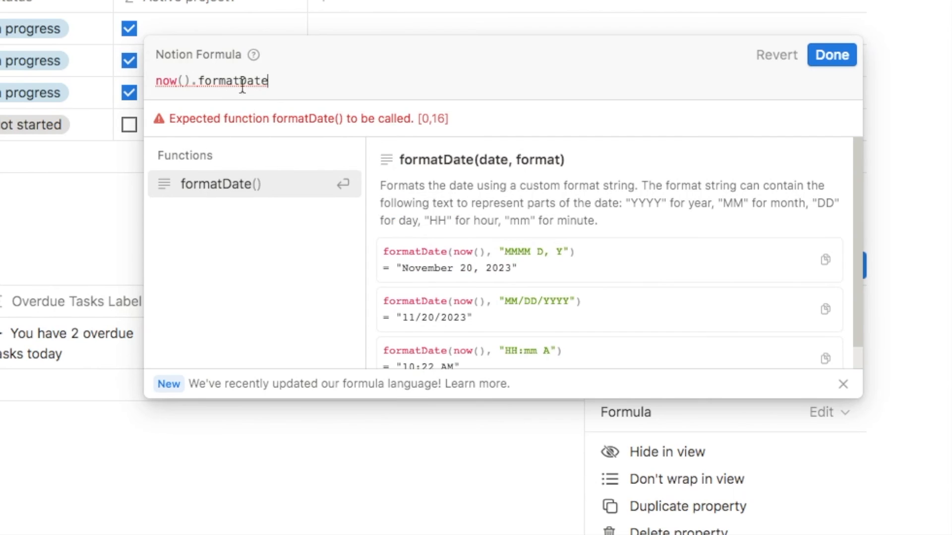
type("e(")
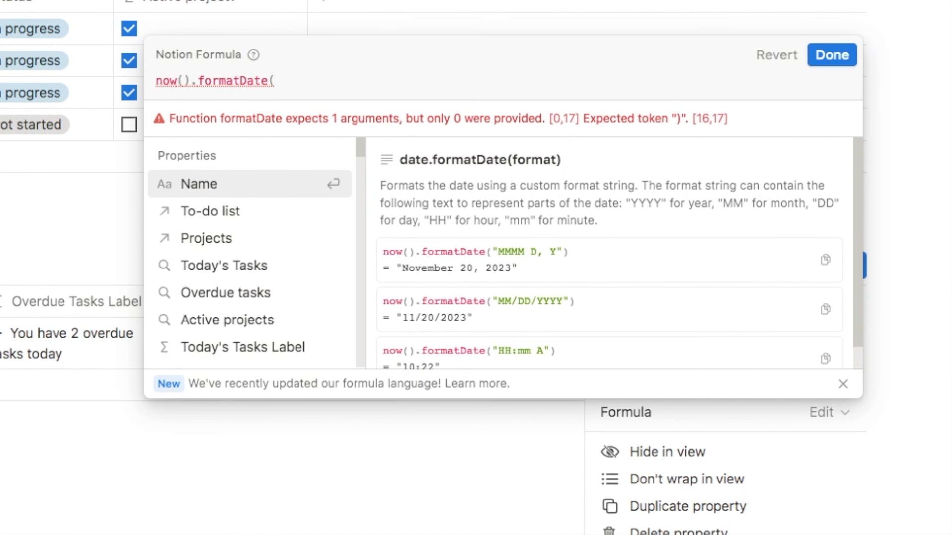
type("\"\"")
key("Left")
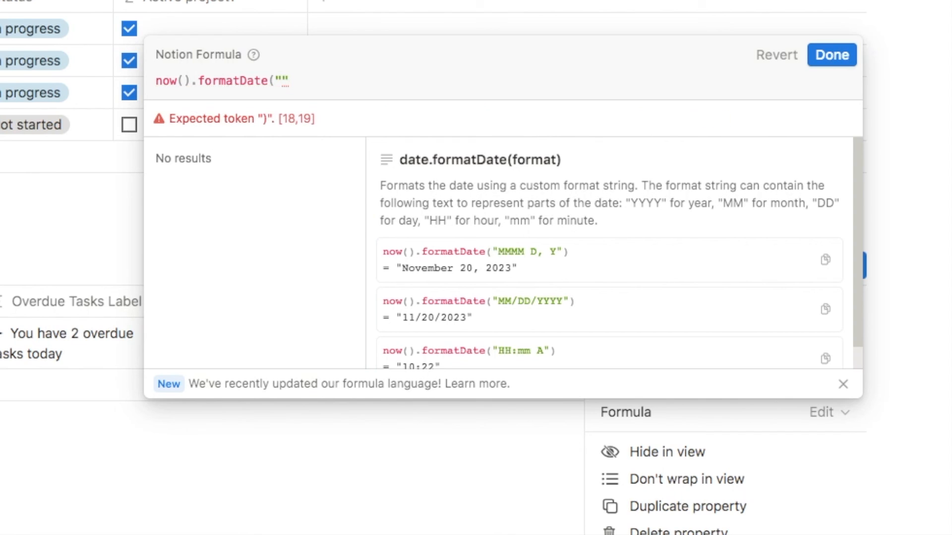
type("MMMM D,")
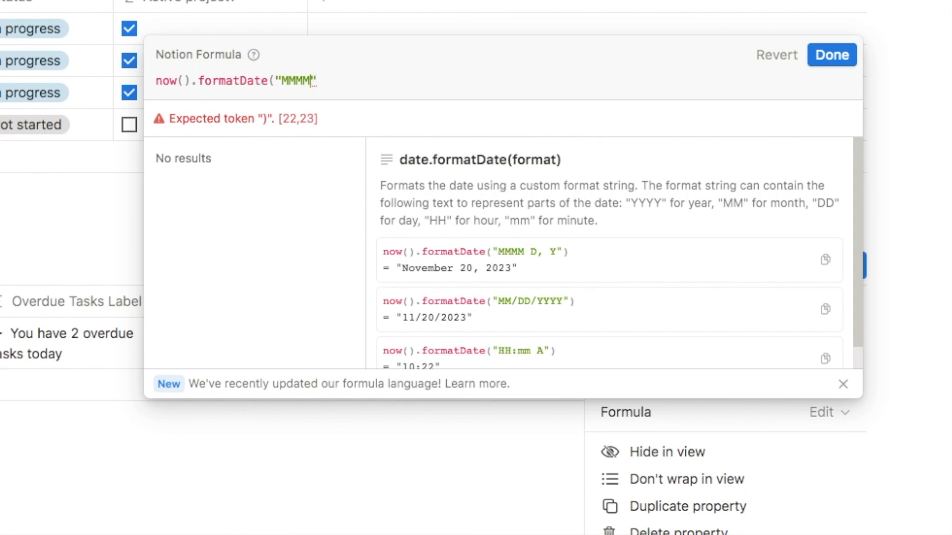
type(" Y\"")
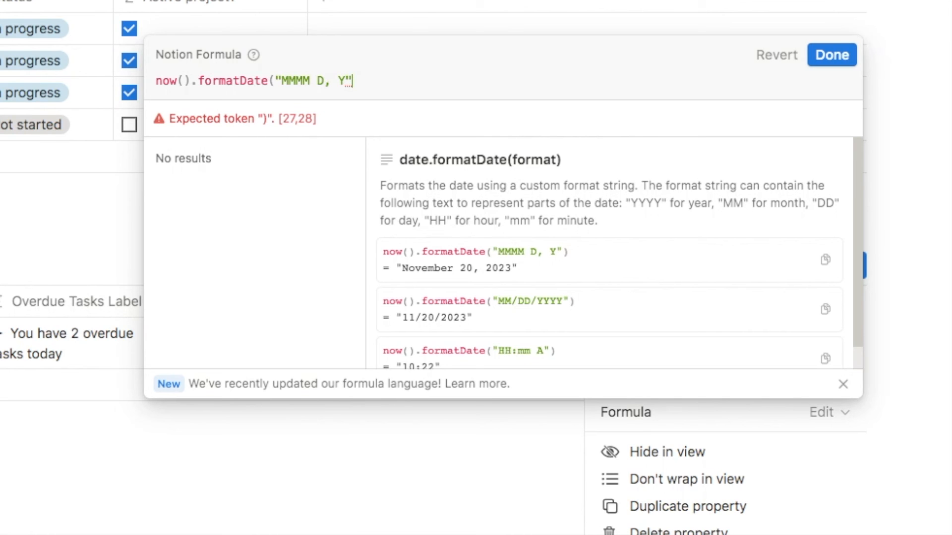
type(")")
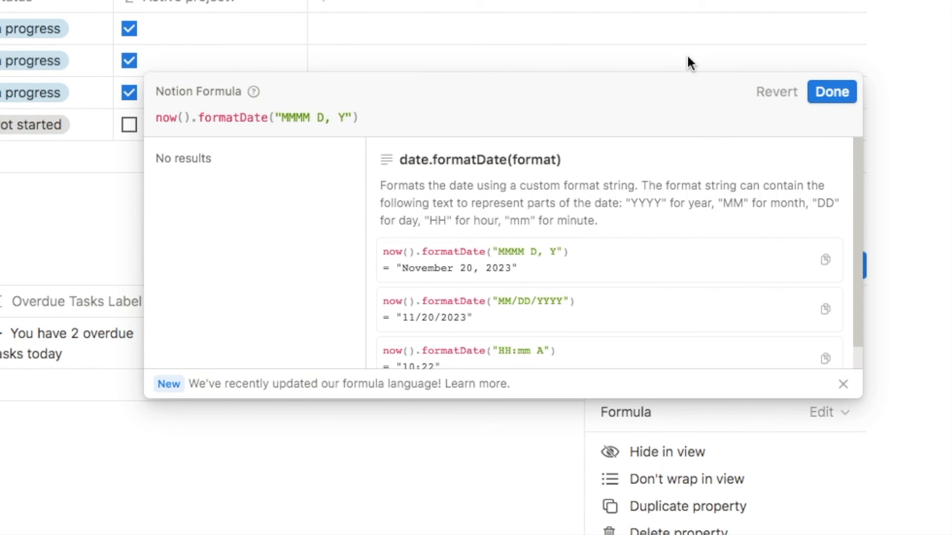
left_click(837, 88)
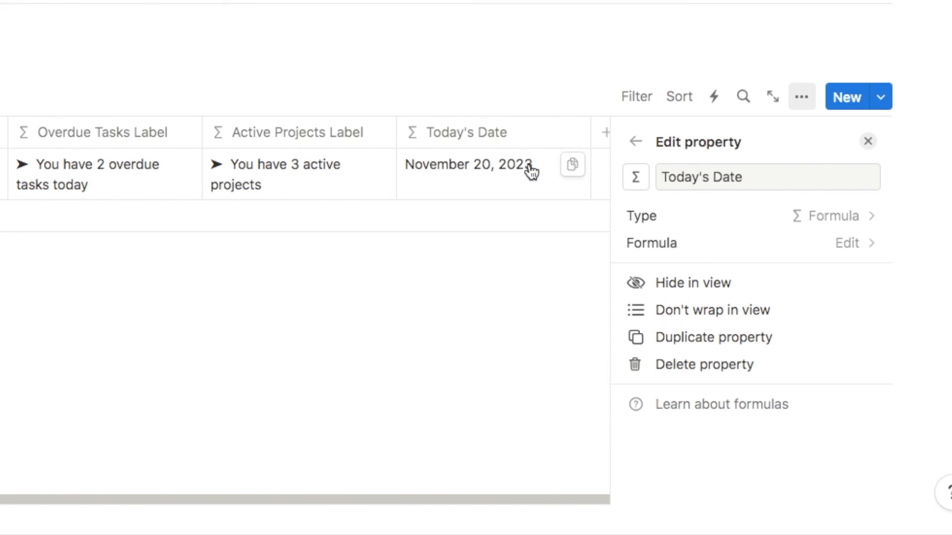
- Prefix the Today's Date formula with the text "Today is " joined by a plus sign to the formatted date
left_click(641, 244)
left_click(138, 140)
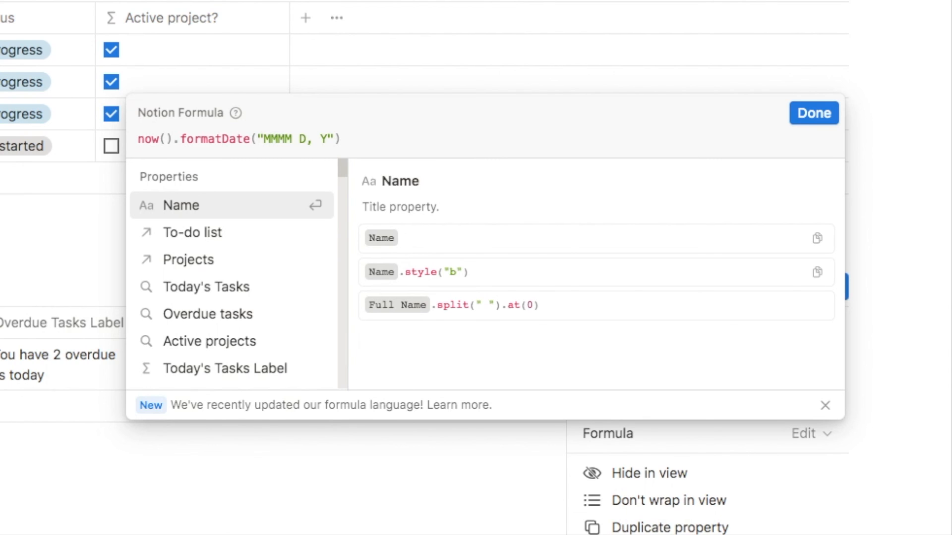
type("\"\"")
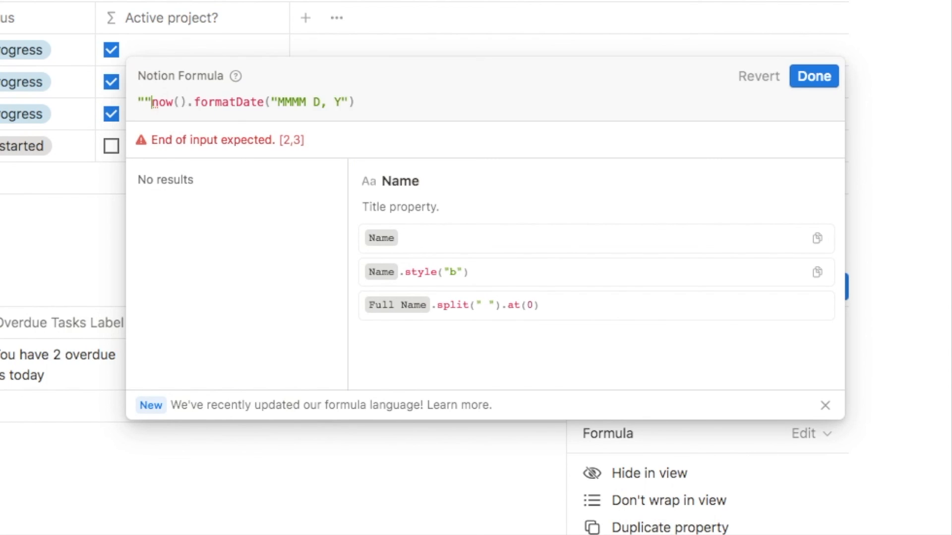
type(" Today is")
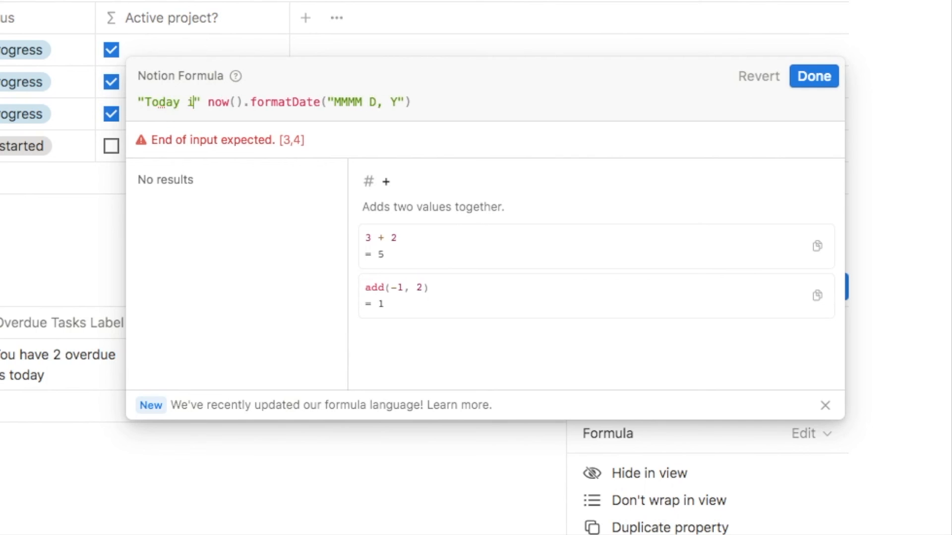
key("Right")
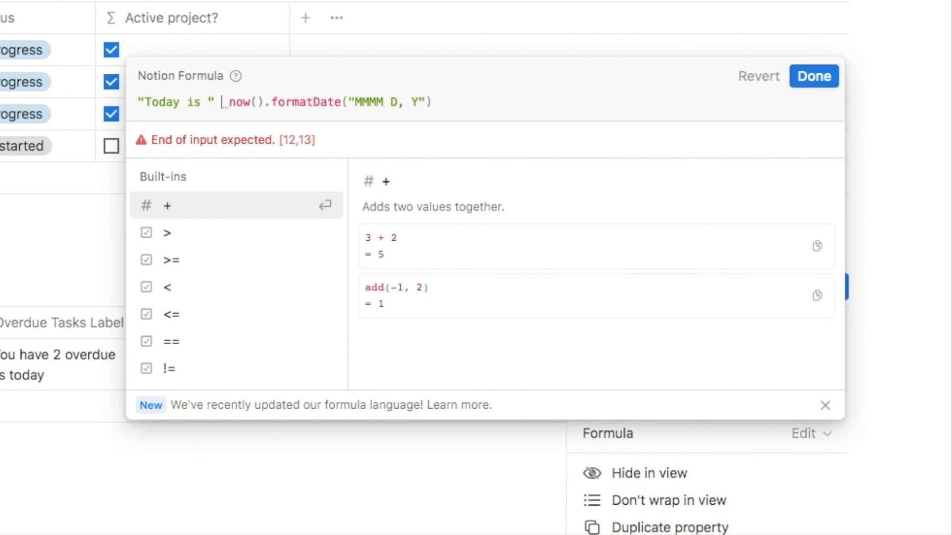
type("+")
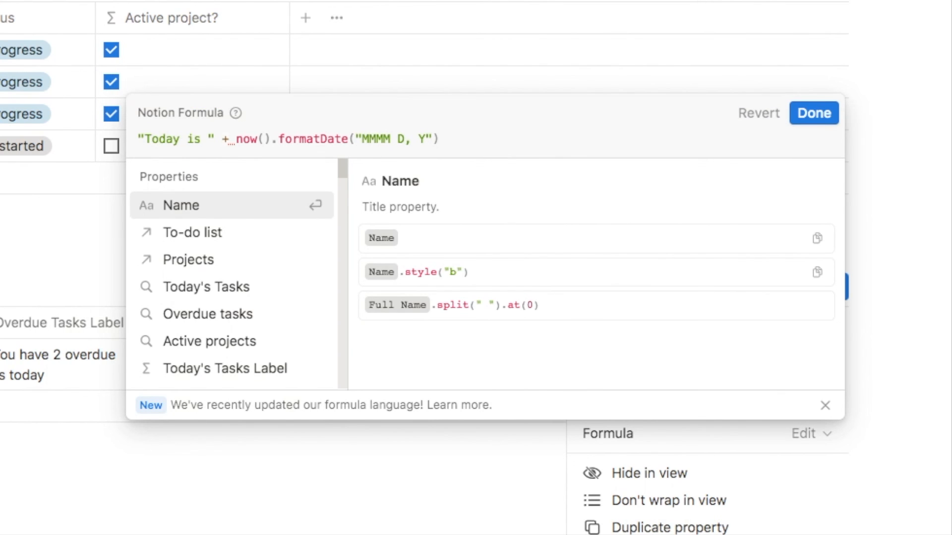
left_click(806, 113)
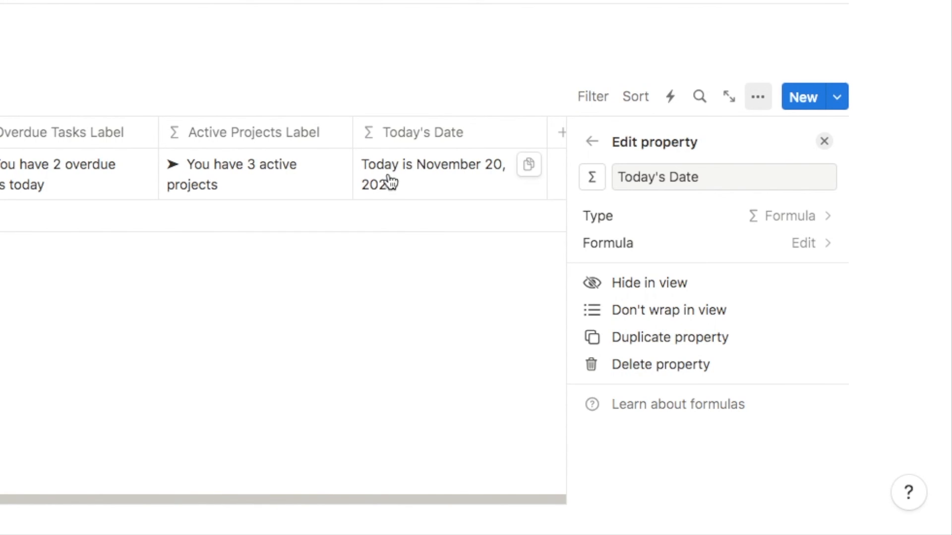
- Insert a ➤ arrow and a space before "Today is" in the Today's Date formula
left_click(541, 186)
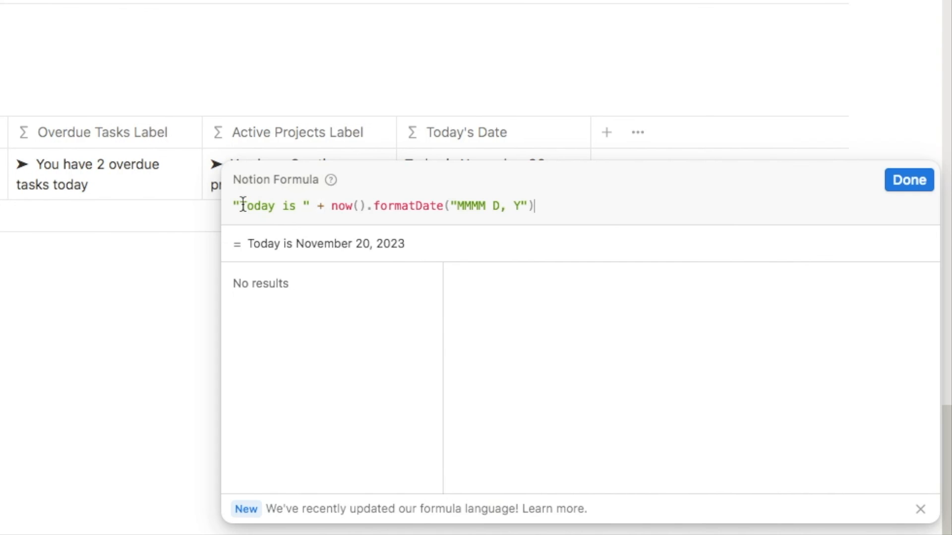
left_click(243, 205)
type("➤")
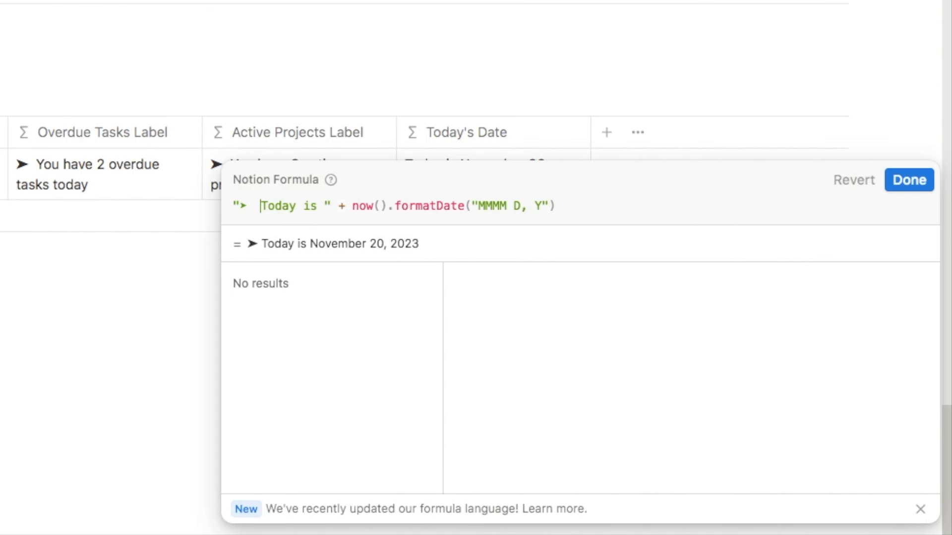
left_click(929, 188)
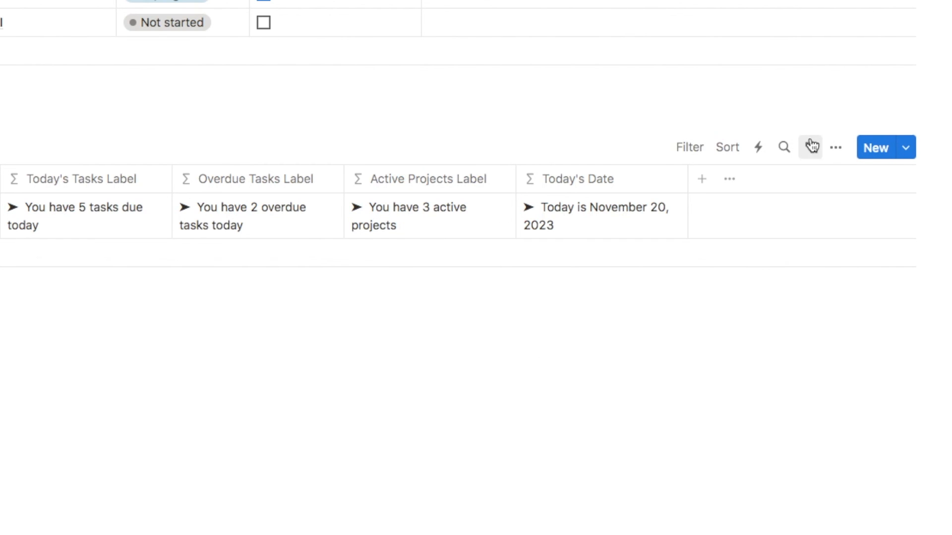
- Change the Notification Center table view's layout to Gallery with the card preview set to None
left_click(836, 151)
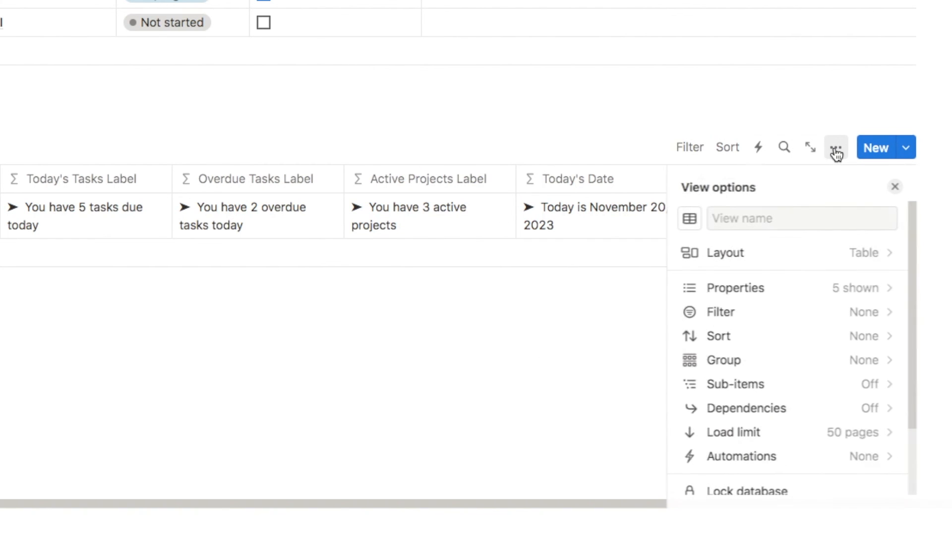
left_click(727, 255)
left_click(861, 303)
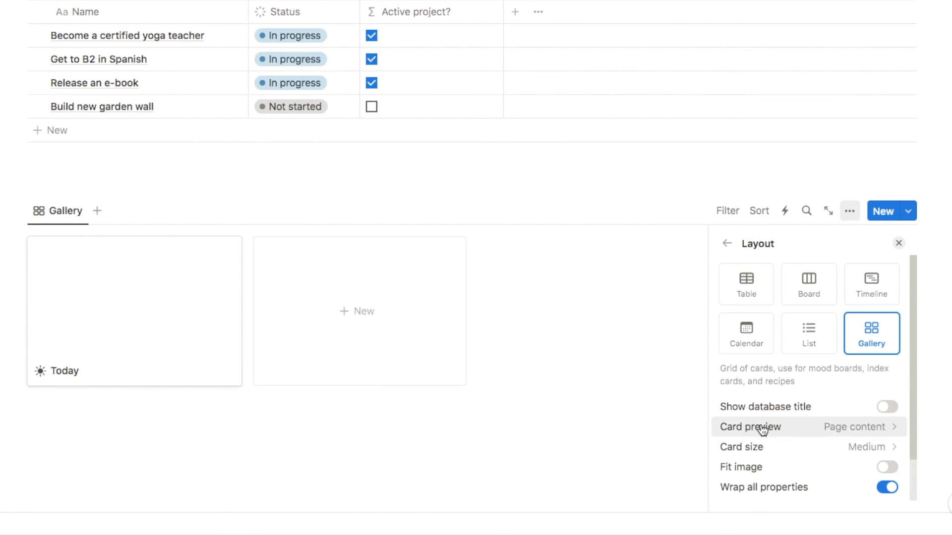
left_click(852, 429)
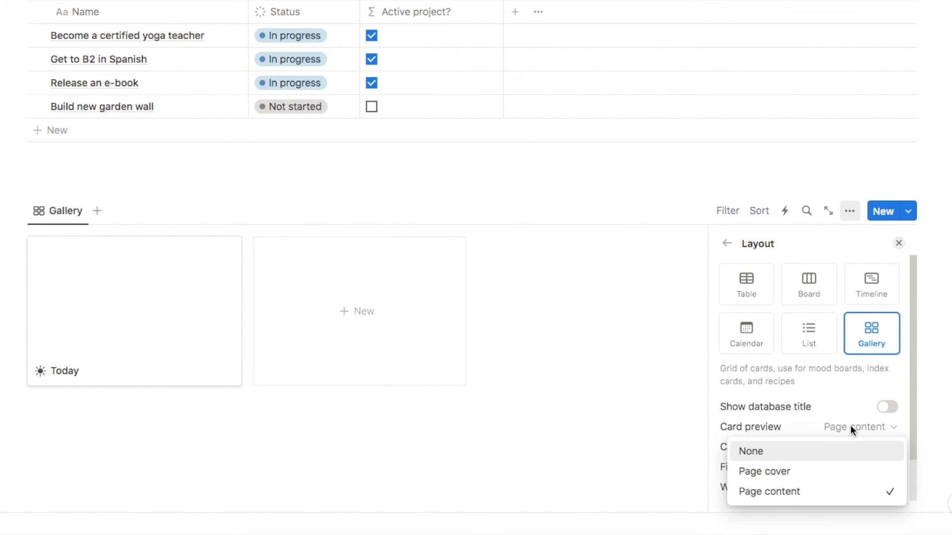
left_click(750, 451)
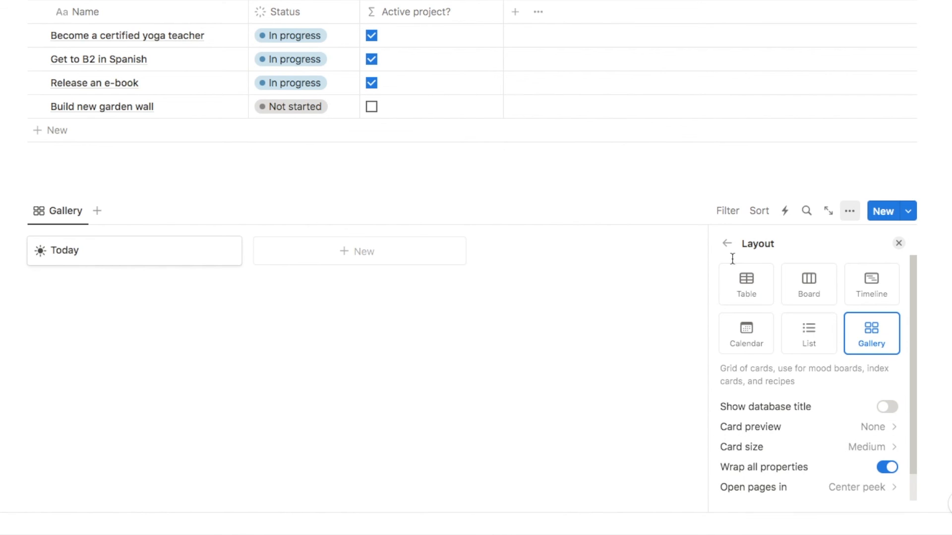
- Show the Today's Date, Today's Tasks Label, Overdue Tasks Label and Active Projects Label properties on the gallery cards, in that order
left_click(727, 243)
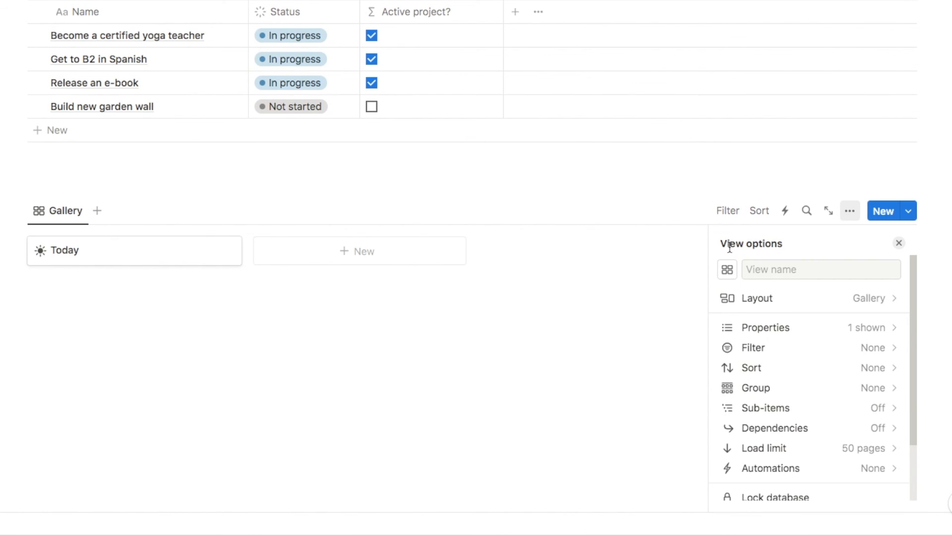
left_click(758, 331)
scroll(755, 331, "down", 1)
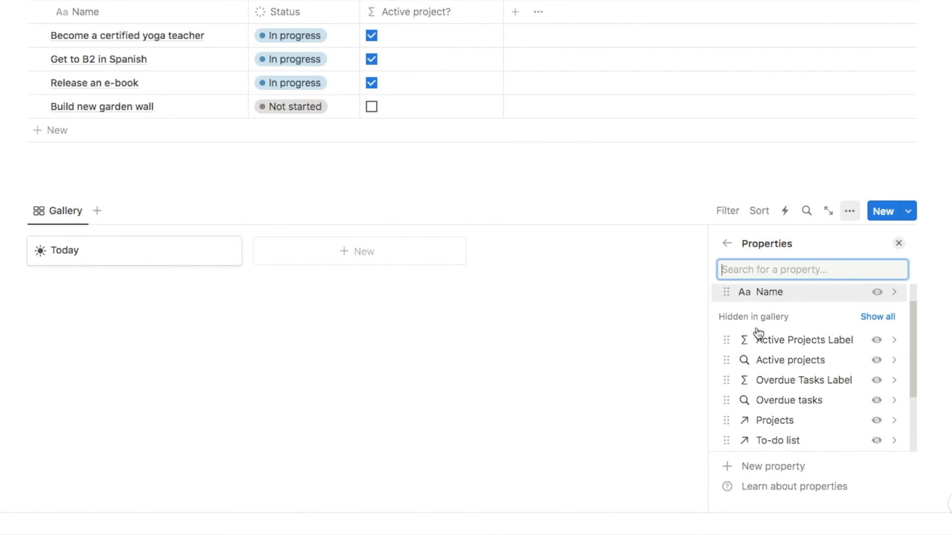
scroll(771, 366, "down", 3)
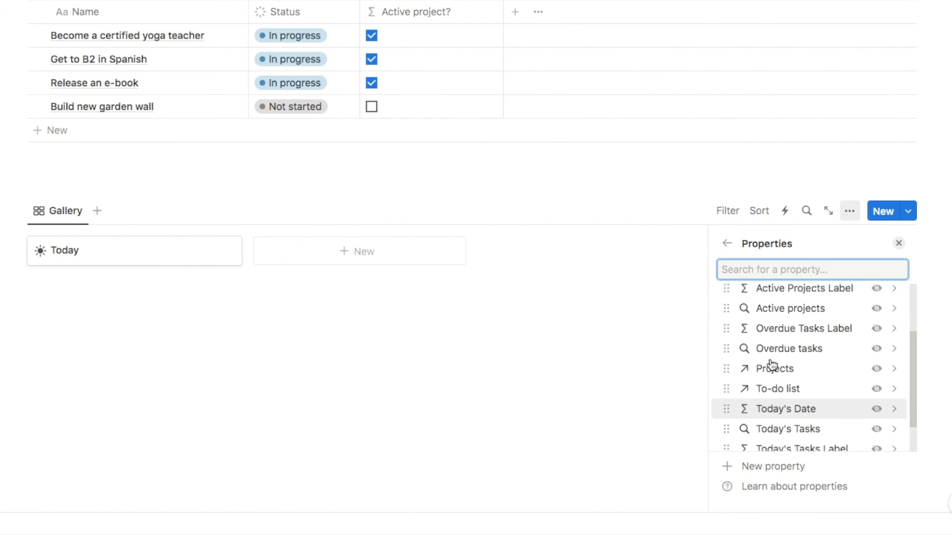
left_click(876, 398)
scroll(823, 376, "down", 5)
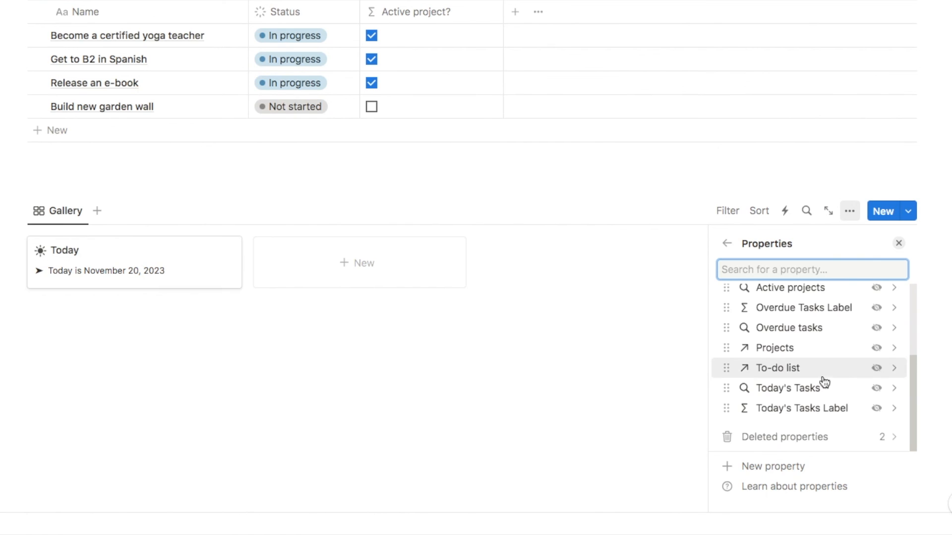
left_click(876, 409)
scroll(843, 391, "down", 2)
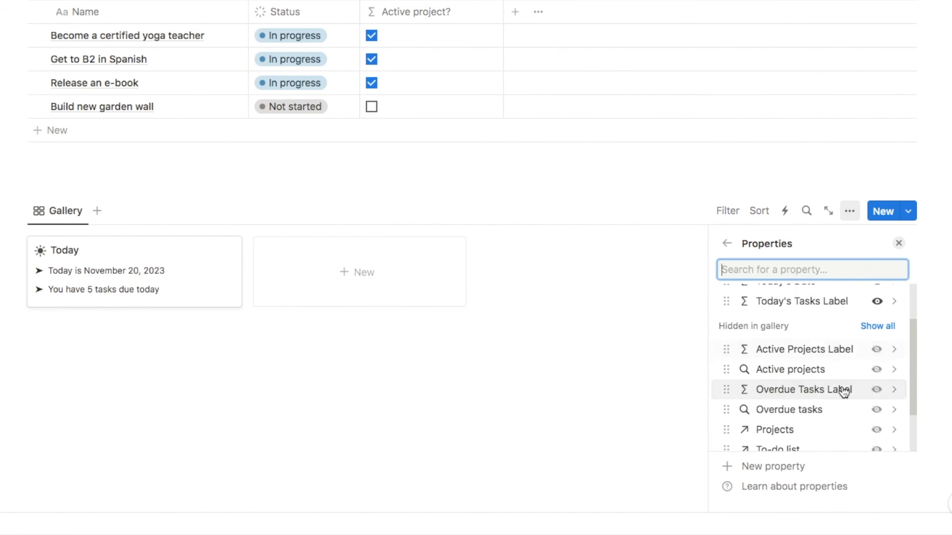
left_click(876, 391)
left_click(876, 370)
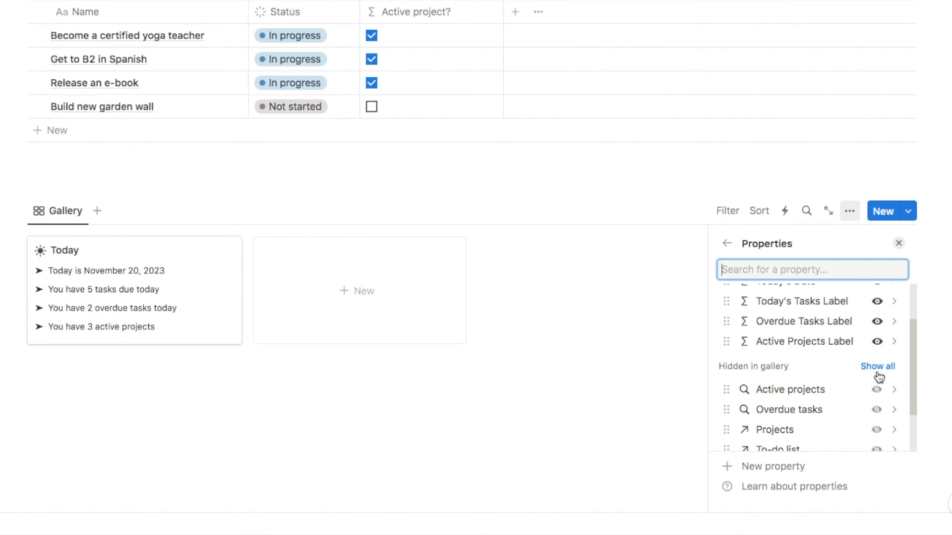
left_click(898, 242)
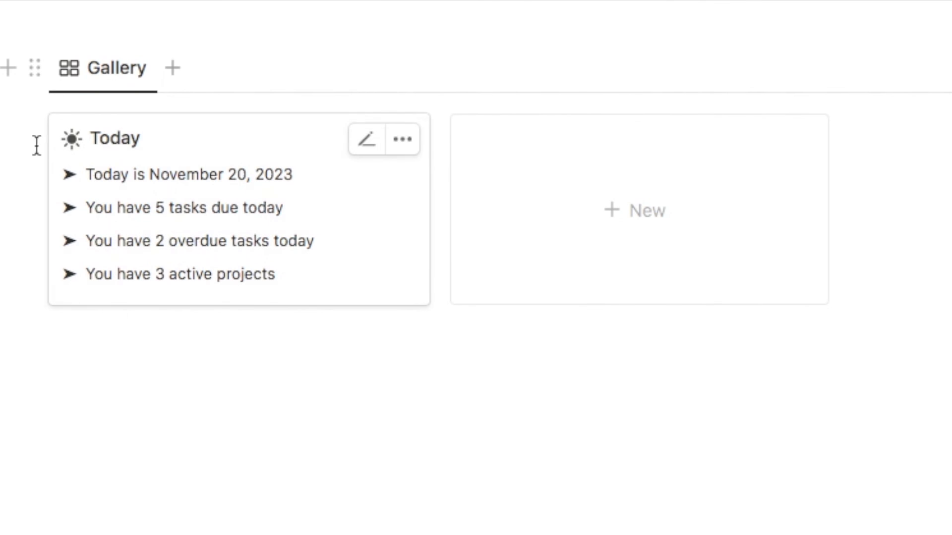
- Rename the gallery view "Notification Center" and give it the bell icon with a notification dot
left_click(120, 72)
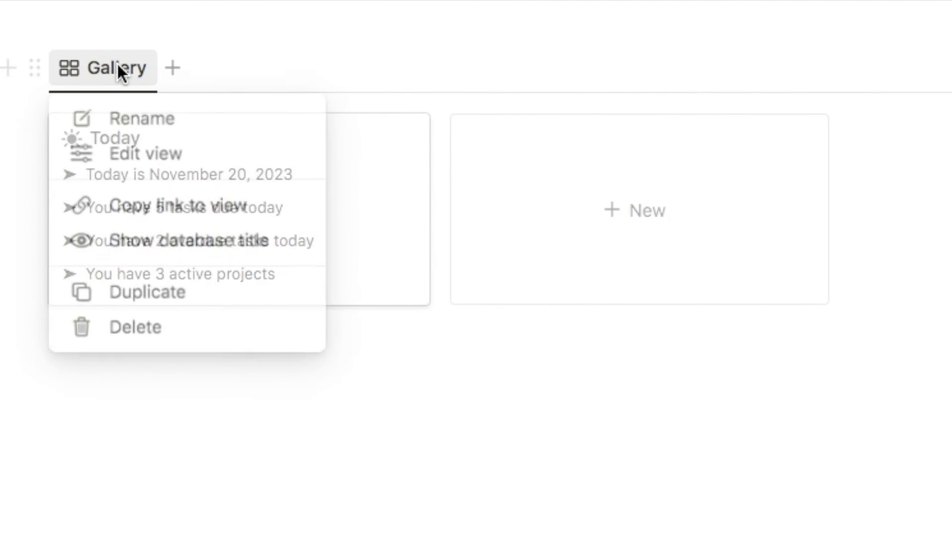
left_click(132, 124)
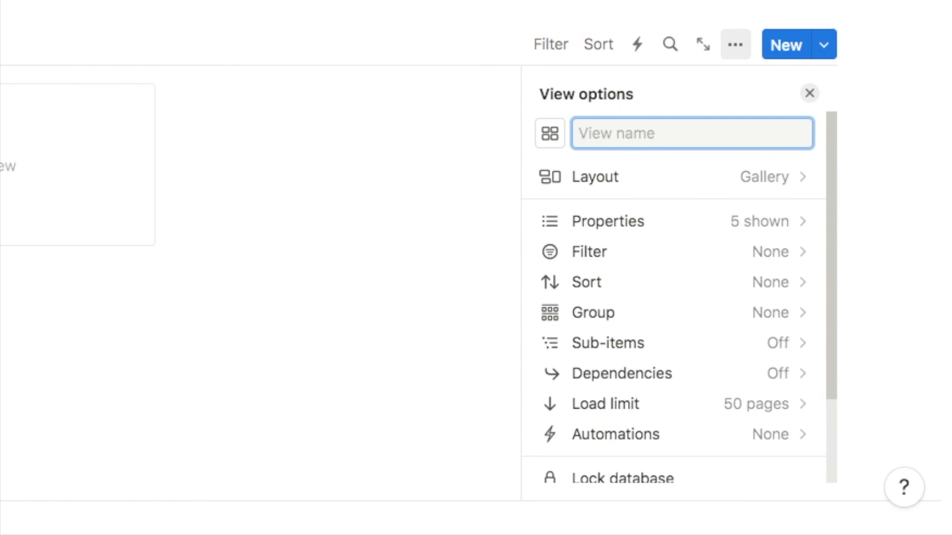
type("Notification Center")
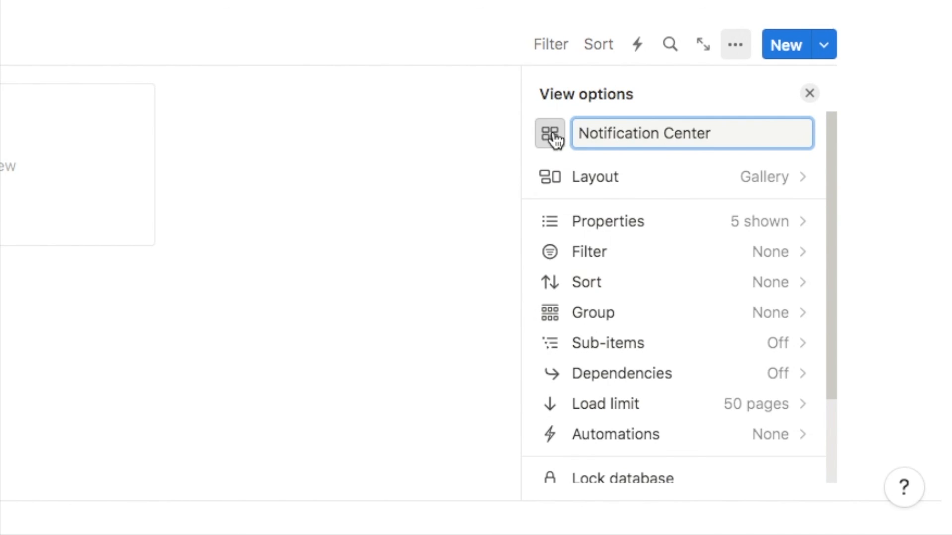
left_click(549, 134)
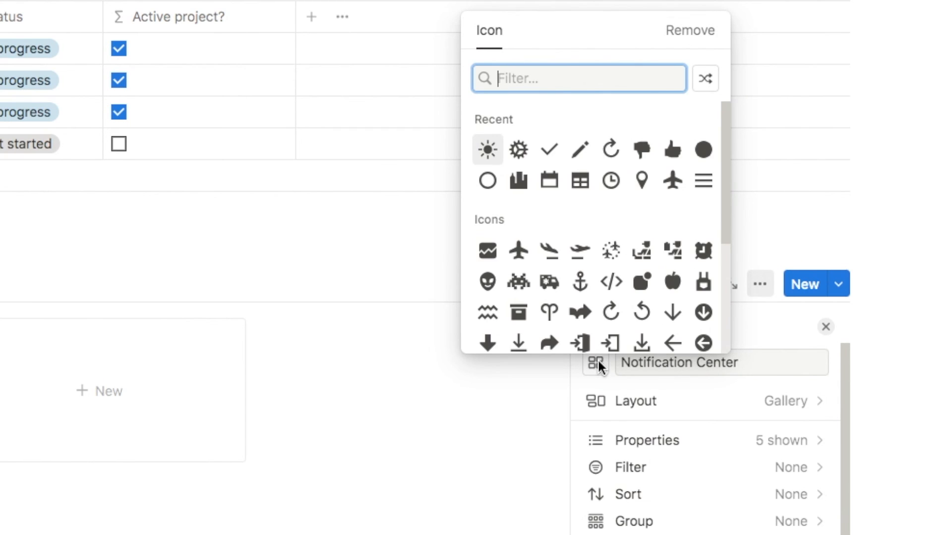
type("bell")
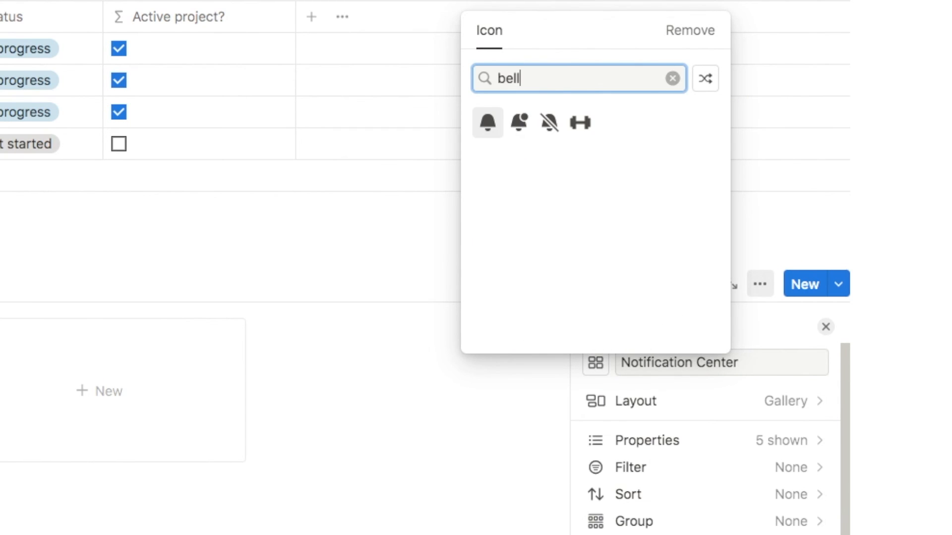
left_click(518, 123)
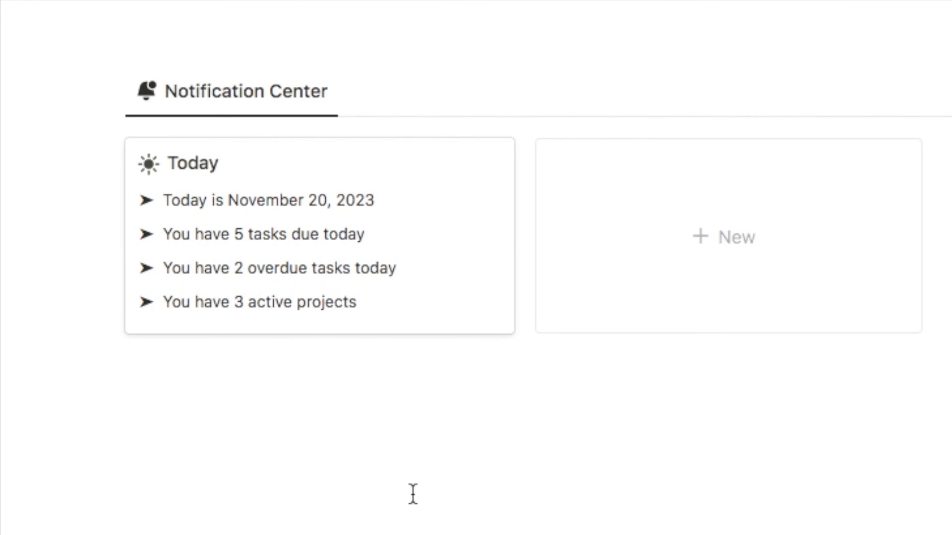
scroll(412, 494, "down", 1)
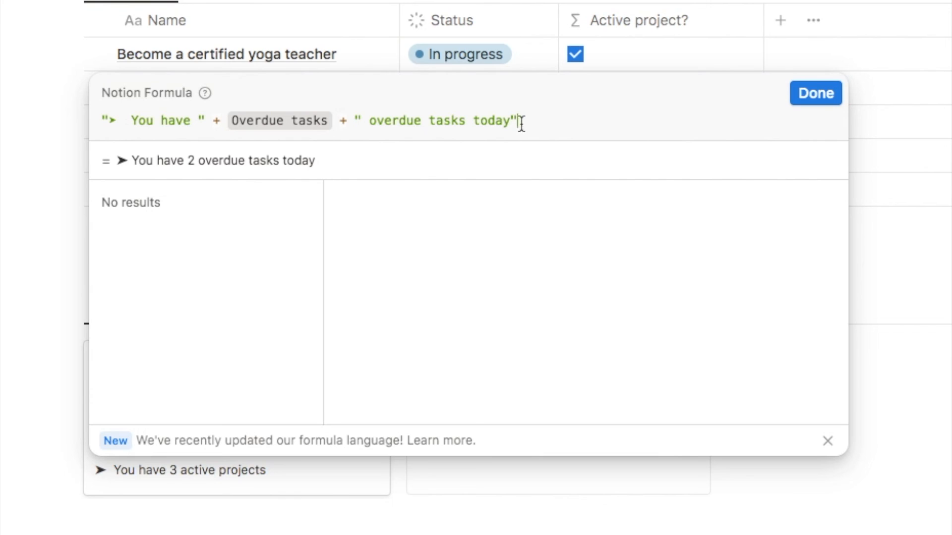
- Style the " overdue tasks today" text bold and red in the Overdue Tasks Label formula by appending .style("b", "red")
type(".")
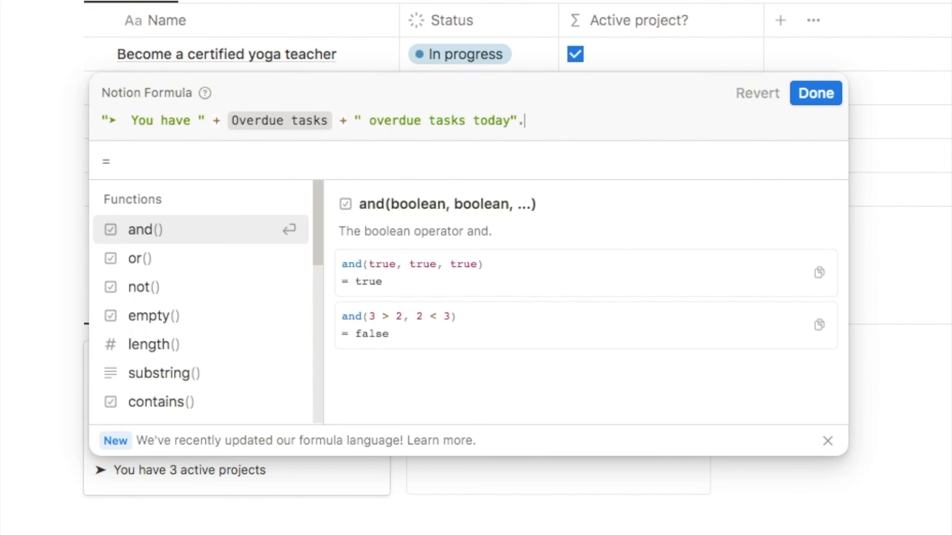
type("style(")
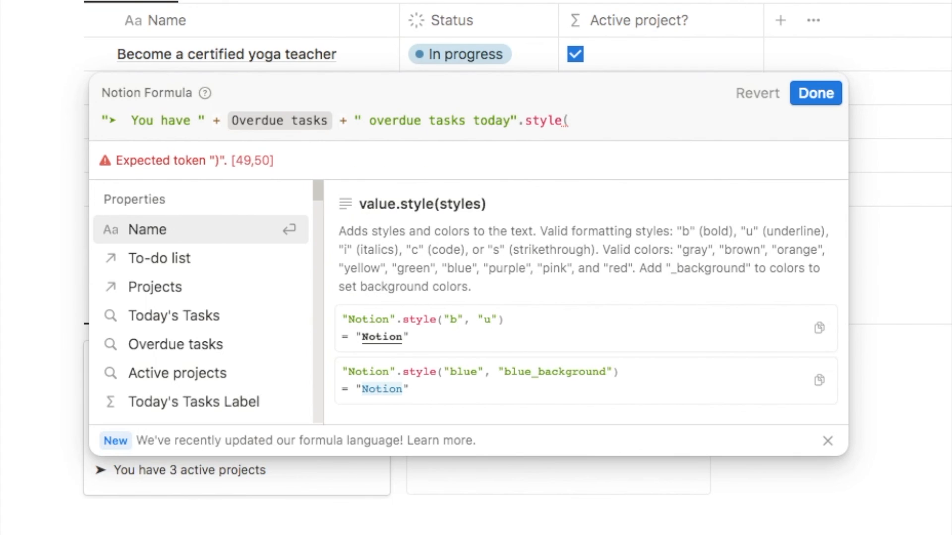
type("\"b\"")
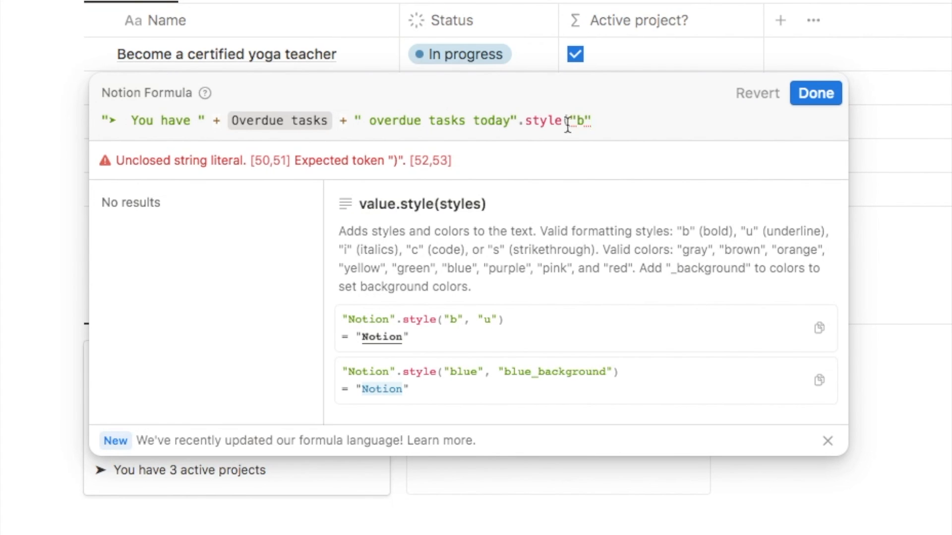
type(", \"")
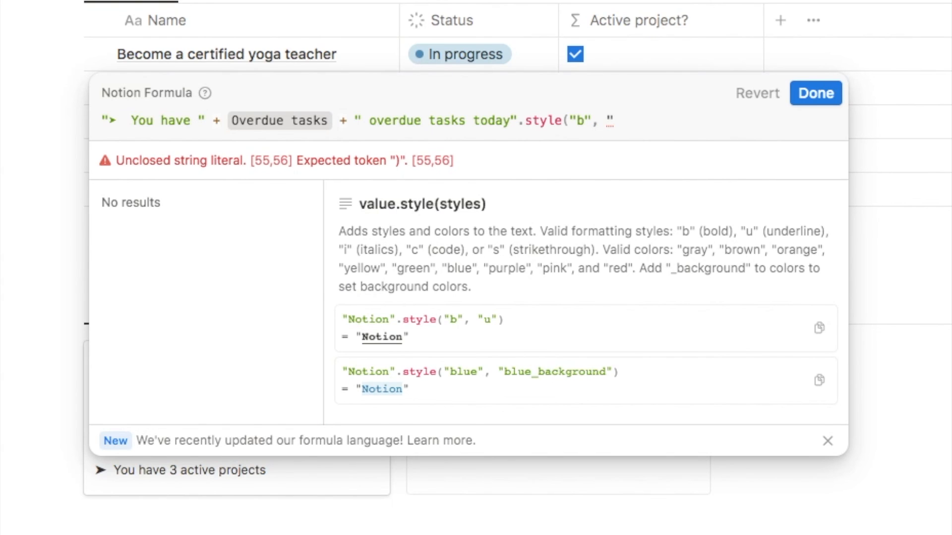
type("red\"")
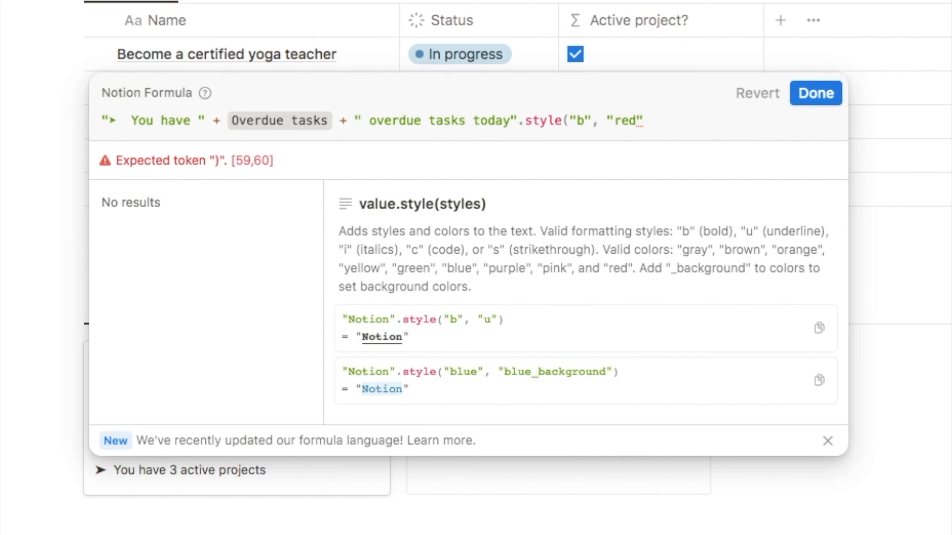
type(")")
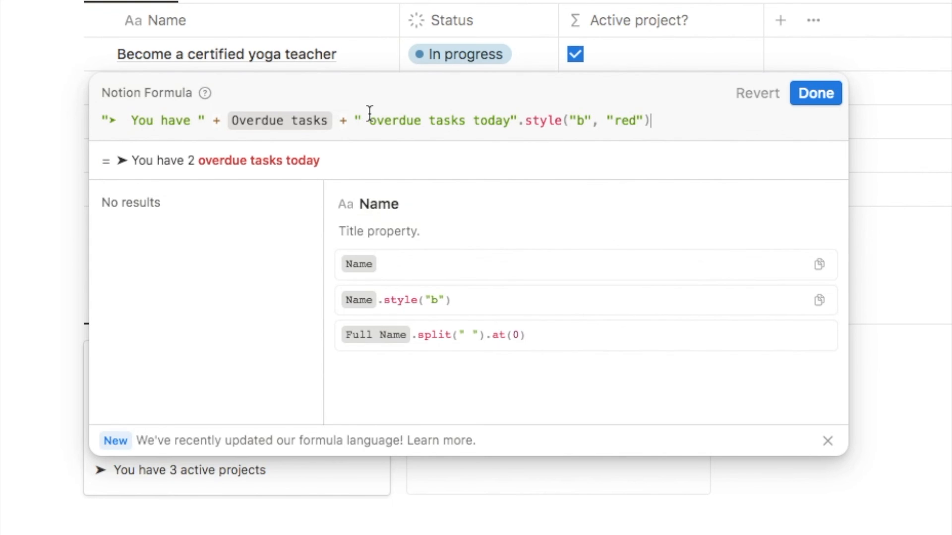
left_click_drag(371, 120, 517, 122)
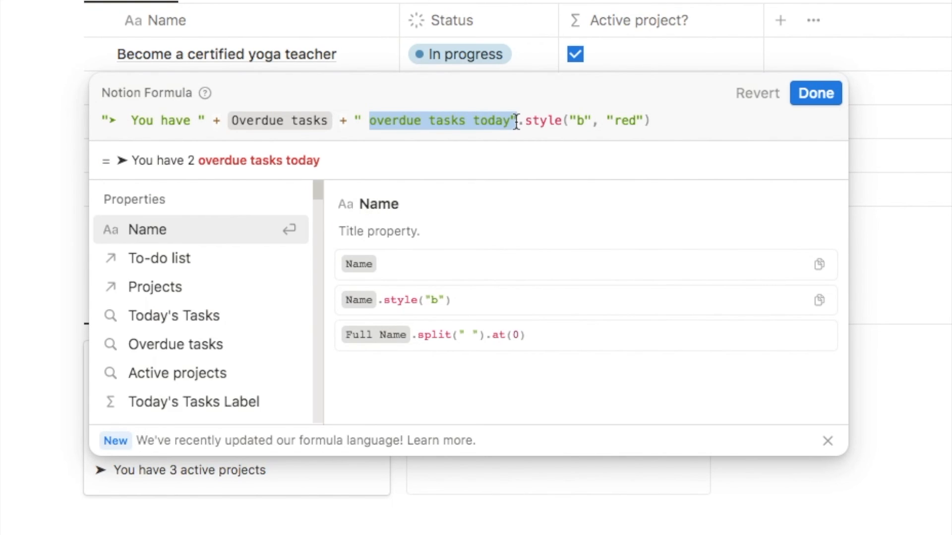
left_click(651, 124)
left_click(813, 99)
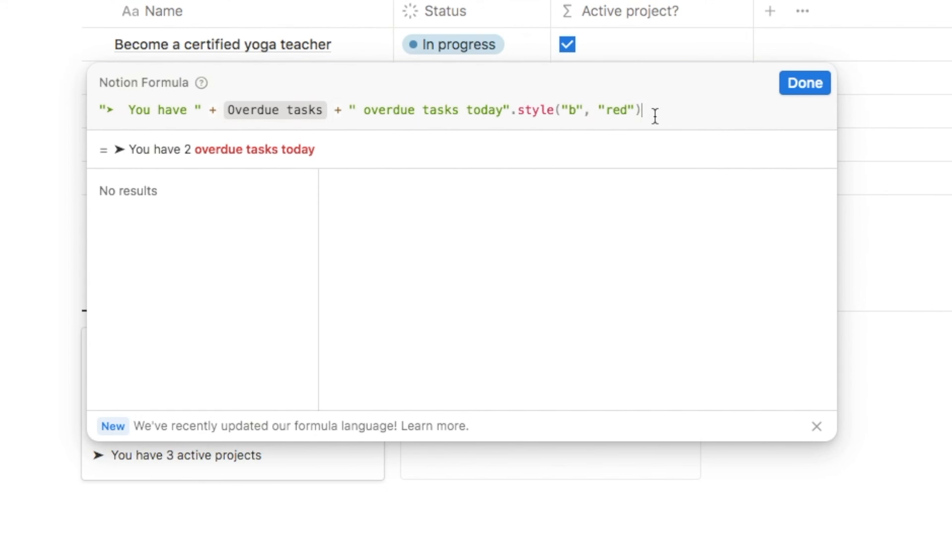
- Apply the same .style("b", "red") formatting to the Overdue tasks property in the label formula
left_click_drag(655, 116, 514, 113)
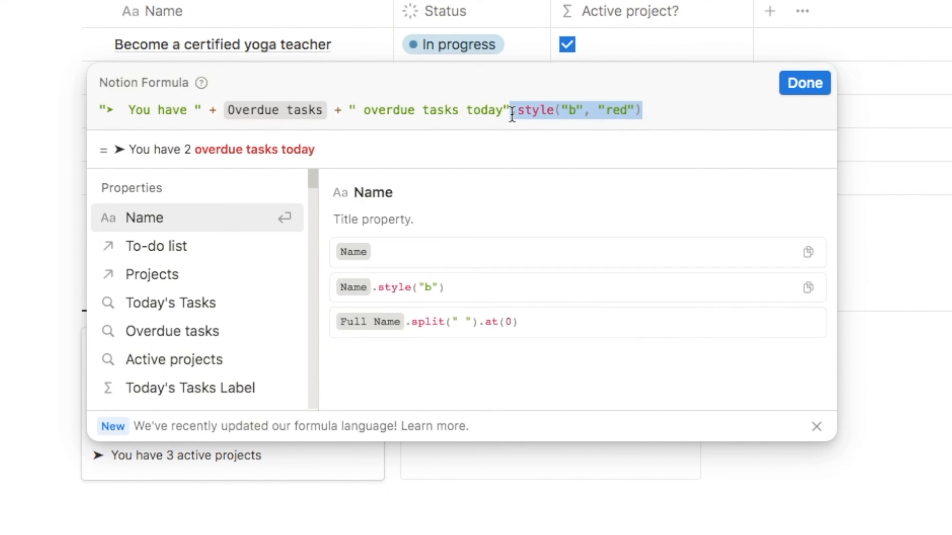
left_click(327, 110)
key("super+v")
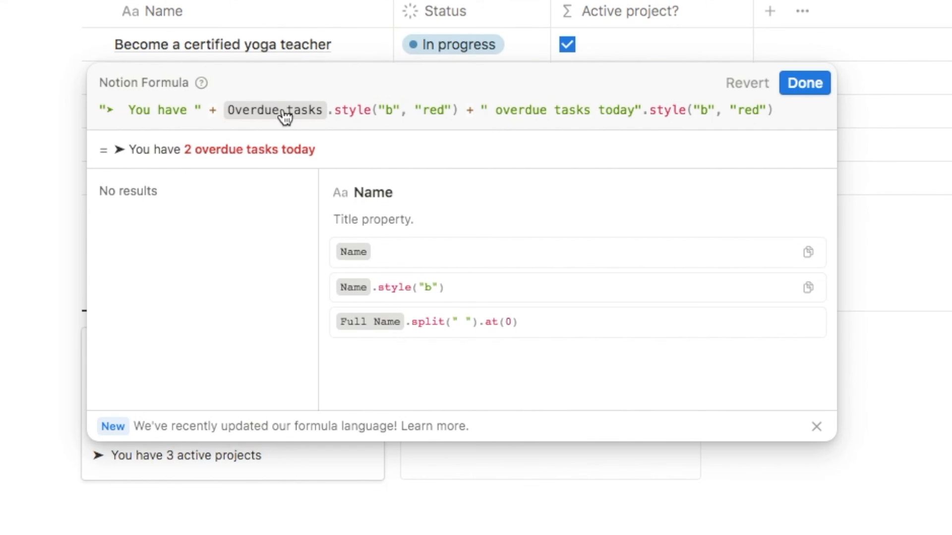
left_click(785, 97)
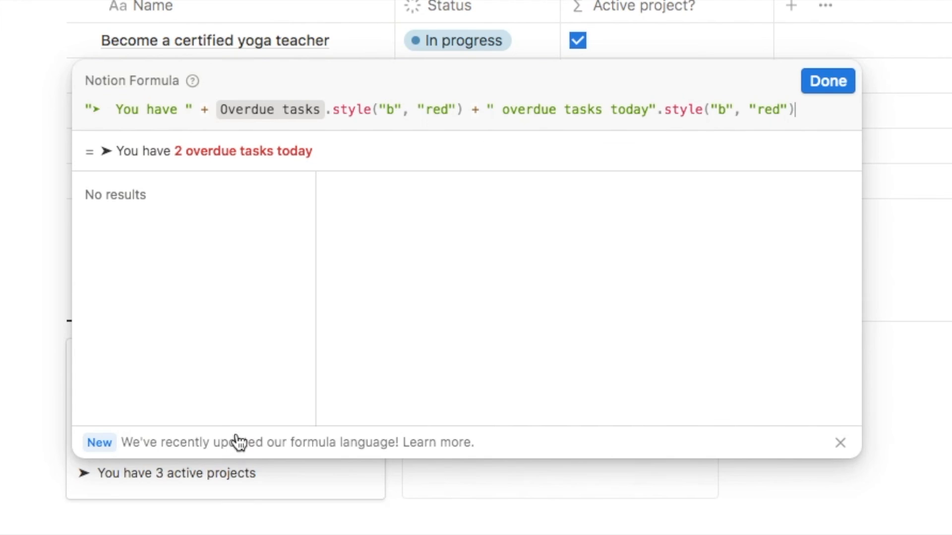
- Change the colour in both style functions of the Overdue Tasks Label formula to "blue"
left_click(783, 110)
key("BackSpace")
key("BackSpace")
key("BackSpace")
type("blue")
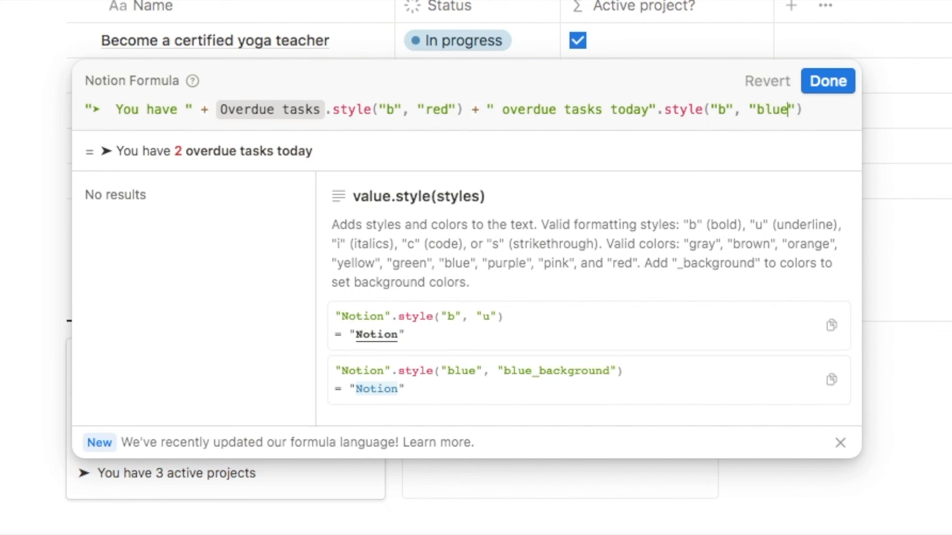
left_click(448, 109)
key("BackSpace")
key("BackSpace")
key("BackSpace")
type("blue")
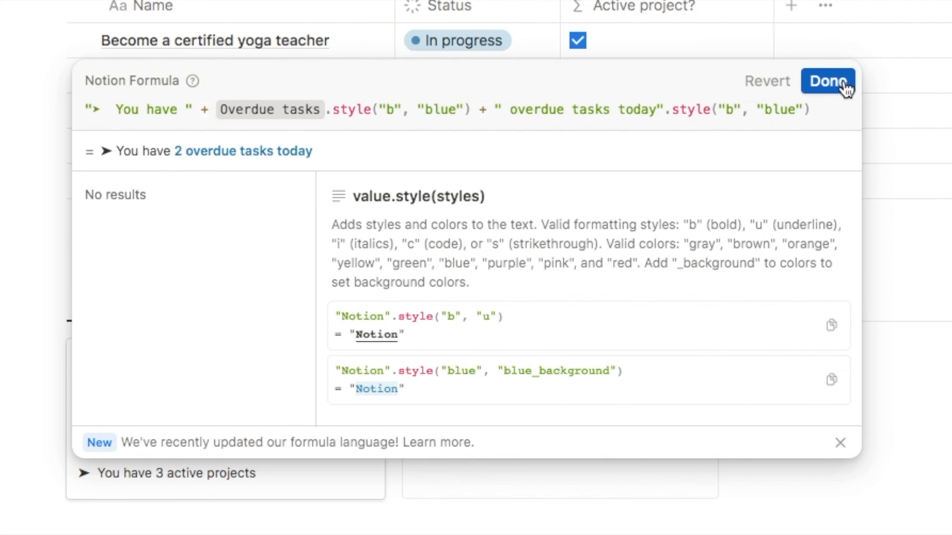
left_click(844, 86)
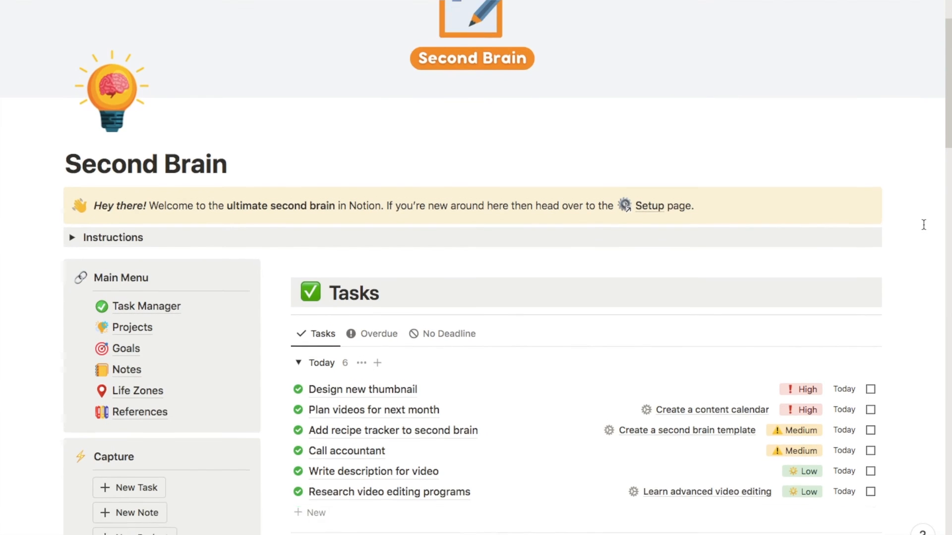
- Look through the Second Brain page's Tasks, Projects, Goals, Life Zones and References sections
scroll(922, 220, "down", 5)
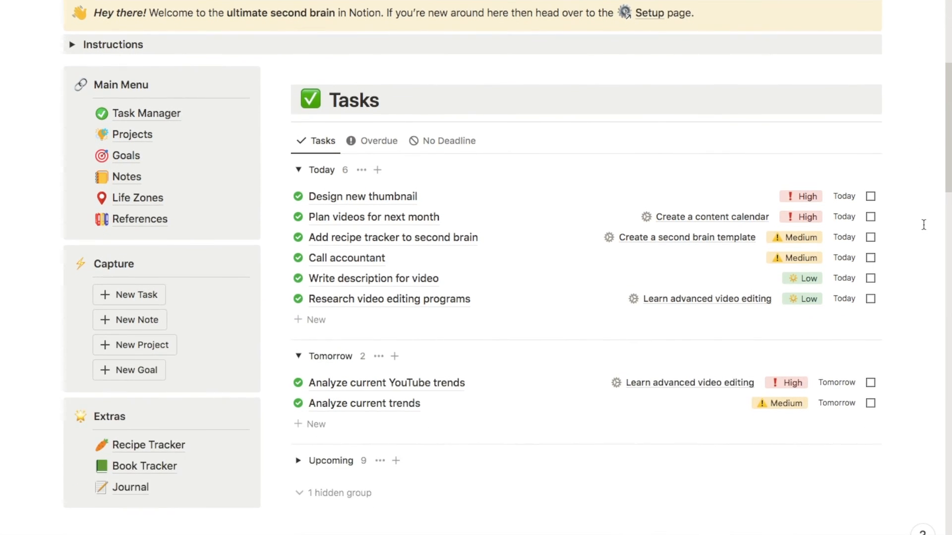
scroll(923, 225, "down", 5)
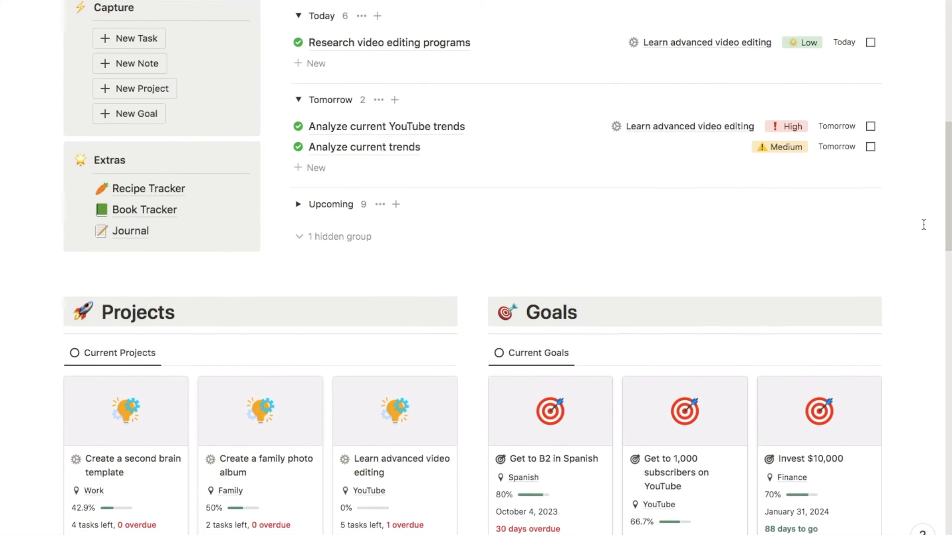
scroll(924, 224, "down", 7)
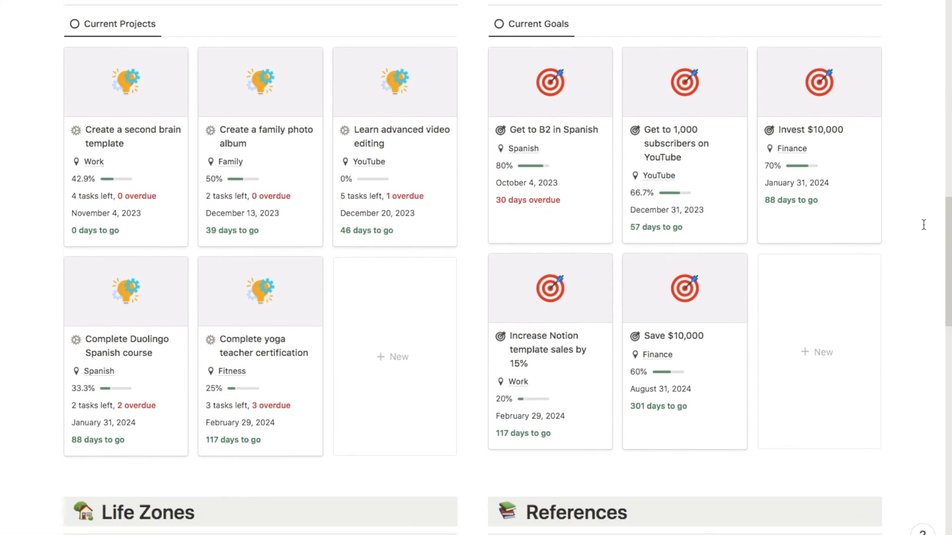
scroll(923, 225, "down", 7)
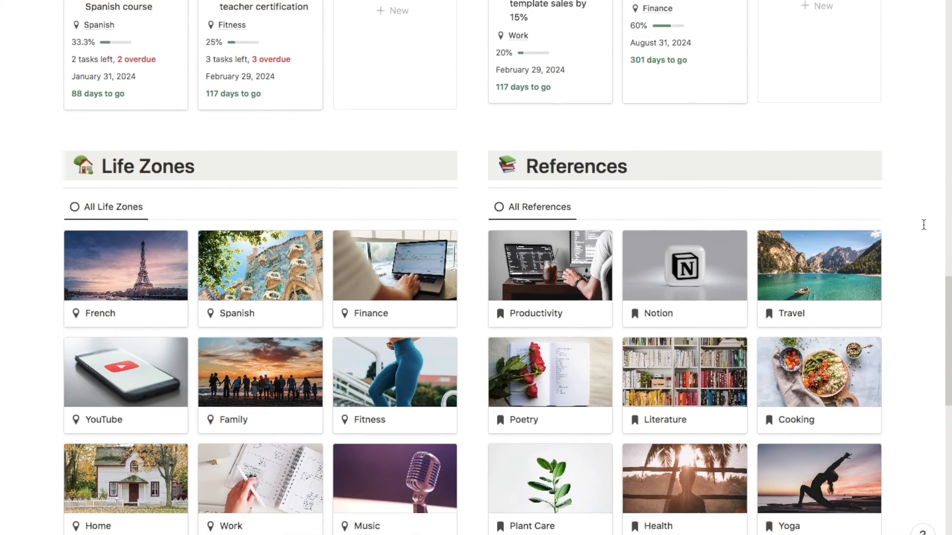
scroll(923, 224, "down", 3)
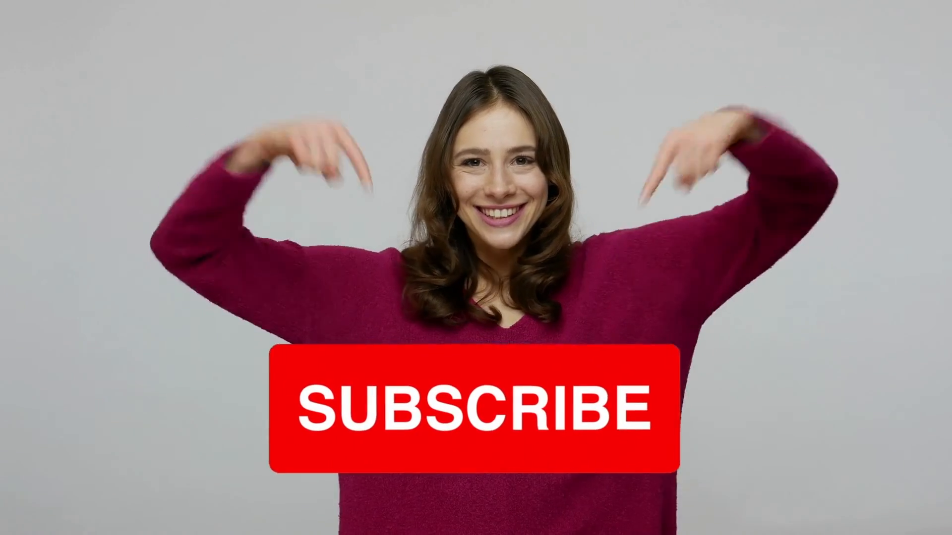